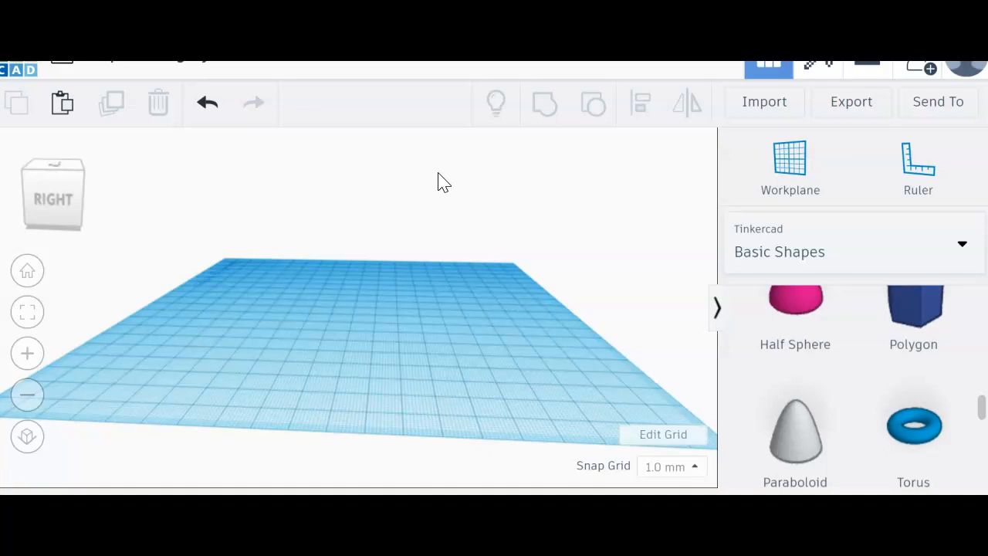
Examine the empty workplane from the front and left sides and look through the basic shapes.
{"action": "right_click_drag", "start_coordinate": [248, 317], "coordinate": [446, 314]}
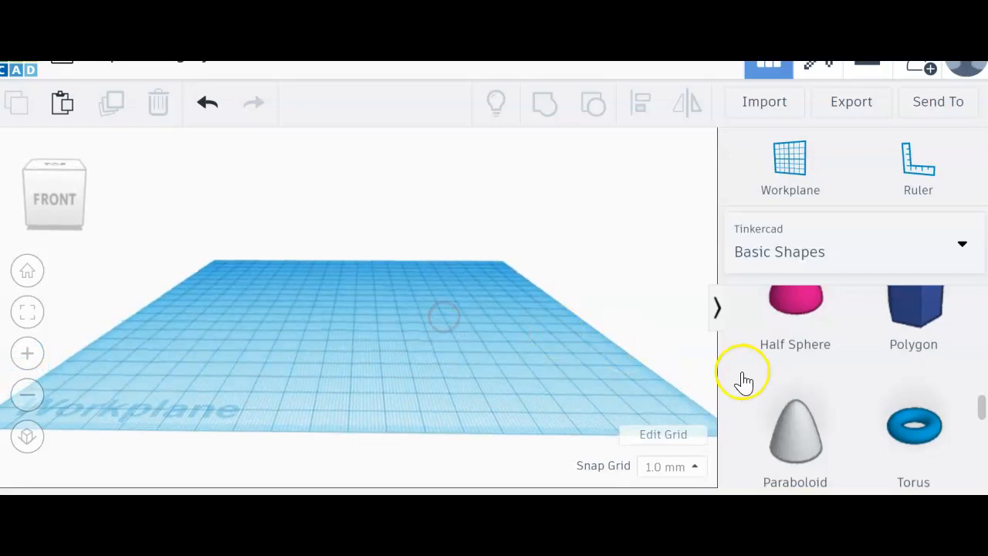
{"action": "scroll", "coordinate": [786, 373], "scroll_direction": "up", "scroll_amount": 4}
{"action": "scroll", "coordinate": [785, 373], "scroll_direction": "up", "scroll_amount": 5}
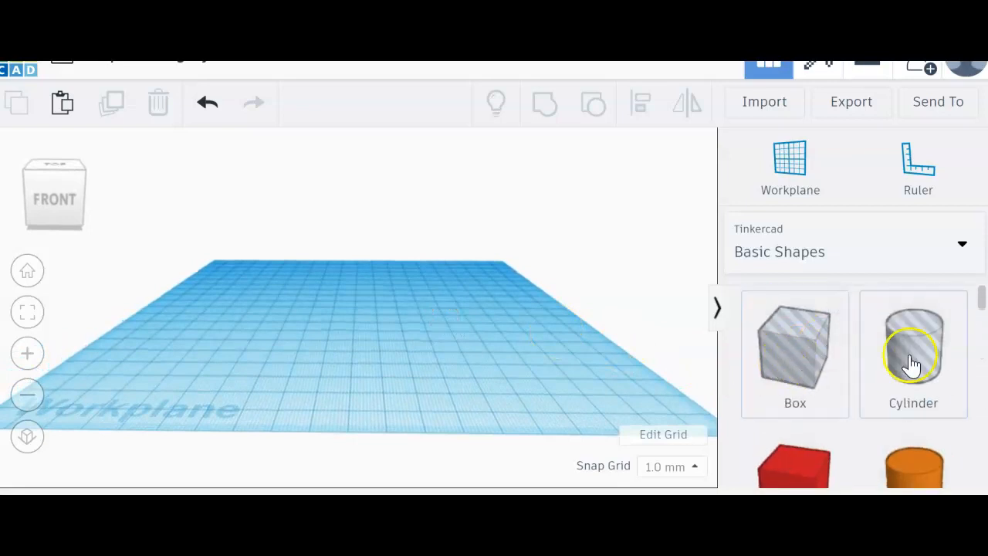
{"action": "scroll", "coordinate": [262, 265], "scroll_direction": "up", "scroll_amount": 2}
{"action": "scroll", "coordinate": [263, 267], "scroll_direction": "down", "scroll_amount": 2}
{"action": "mouse_move", "coordinate": [335, 355]}
{"action": "right_mouse_down"}
{"action": "mouse_move", "coordinate": [366, 332]}
{"action": "mouse_move", "coordinate": [523, 334]}
{"action": "mouse_move", "coordinate": [578, 321]}
{"action": "right_mouse_up"}
{"action": "left_click", "coordinate": [693, 355]}
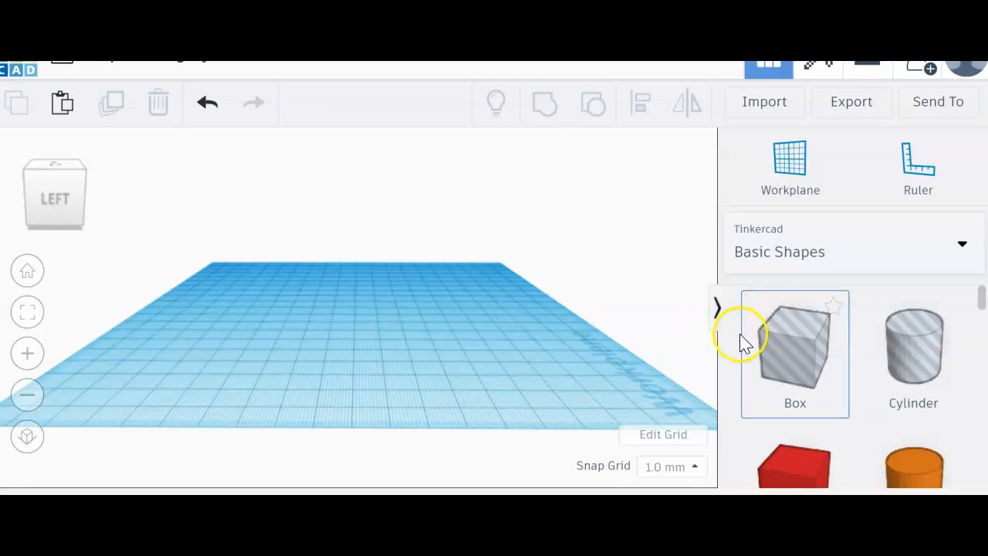
{"action": "scroll", "coordinate": [600, 322], "scroll_direction": "up", "scroll_amount": 3}
{"action": "scroll", "coordinate": [607, 315], "scroll_direction": "down", "scroll_amount": 4}
{"action": "mouse_move", "coordinate": [512, 299]}
{"action": "right_mouse_down"}
{"action": "mouse_move", "coordinate": [267, 278]}
{"action": "mouse_move", "coordinate": [282, 322]}
{"action": "mouse_move", "coordinate": [281, 307]}
{"action": "right_mouse_up"}
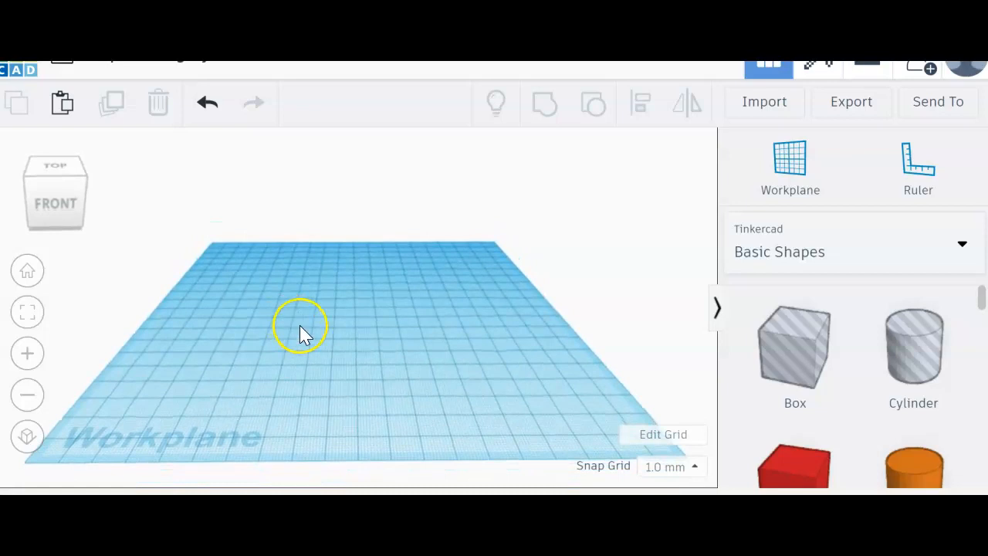
{"action": "mouse_move", "coordinate": [293, 306]}
{"action": "right_mouse_down"}
{"action": "mouse_move", "coordinate": [591, 311]}
{"action": "mouse_move", "coordinate": [523, 285]}
{"action": "mouse_move", "coordinate": [280, 278]}
{"action": "mouse_move", "coordinate": [276, 294]}
{"action": "right_mouse_up"}
Inspect the workplane from its front, bottom and back, and return to the home view.
{"action": "left_click", "coordinate": [54, 197]}
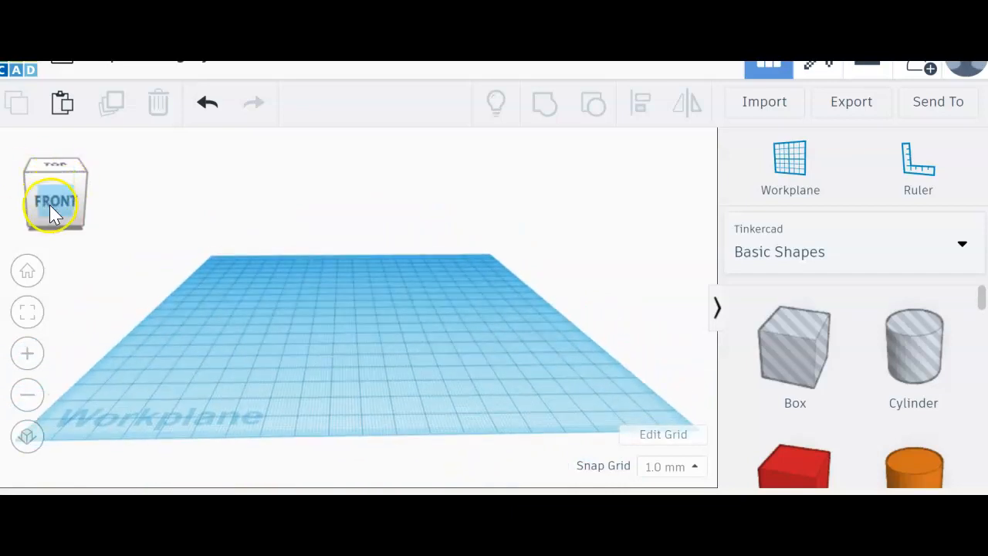
{"action": "left_click", "coordinate": [51, 207]}
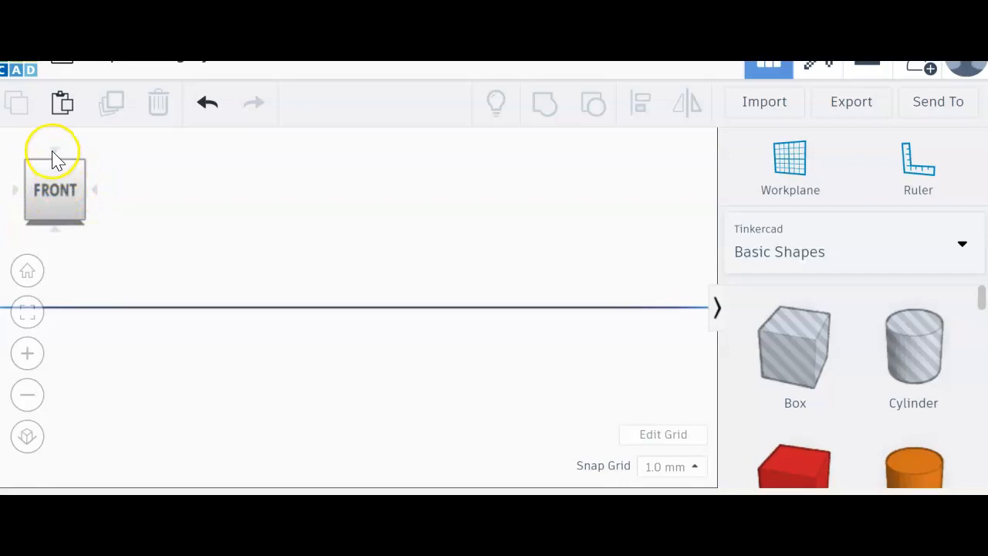
{"action": "left_click", "coordinate": [55, 227]}
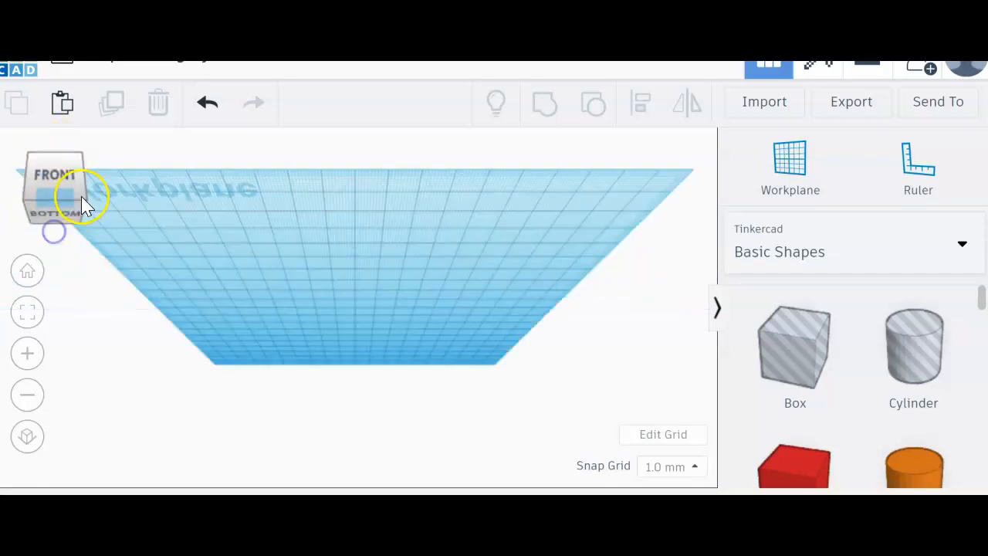
{"action": "left_click", "coordinate": [62, 216]}
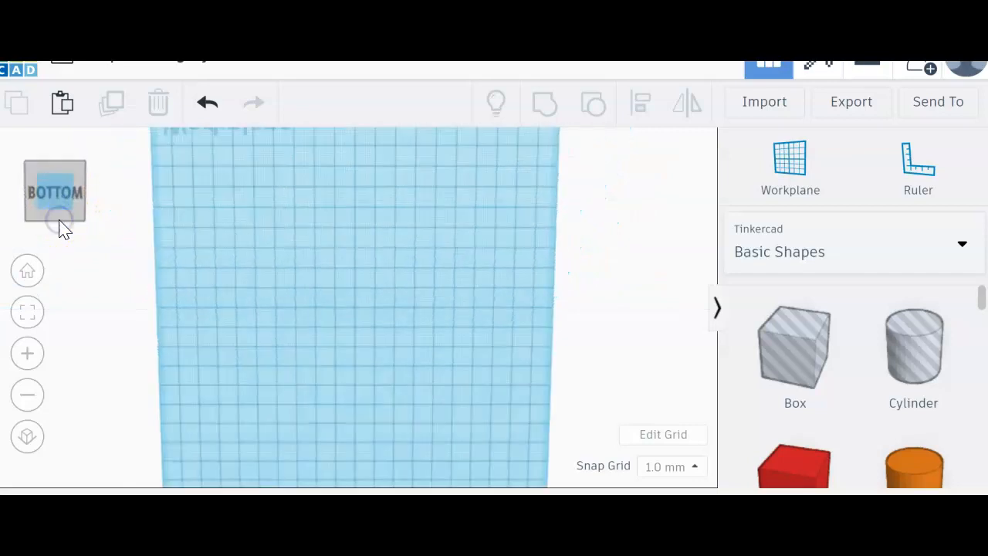
{"action": "left_click", "coordinate": [54, 232]}
{"action": "left_click", "coordinate": [51, 177]}
{"action": "right_click_drag", "start_coordinate": [293, 247], "coordinate": [309, 285]}
{"action": "right_click", "coordinate": [760, 372]}
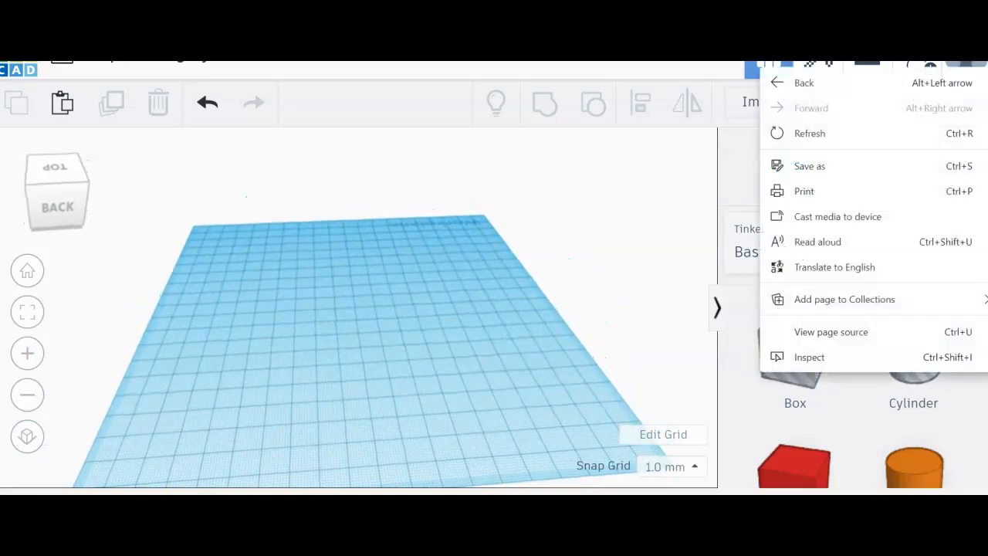
{"action": "right_click_drag", "start_coordinate": [514, 318], "coordinate": [31, 266]}
{"action": "left_click", "coordinate": [29, 269]}
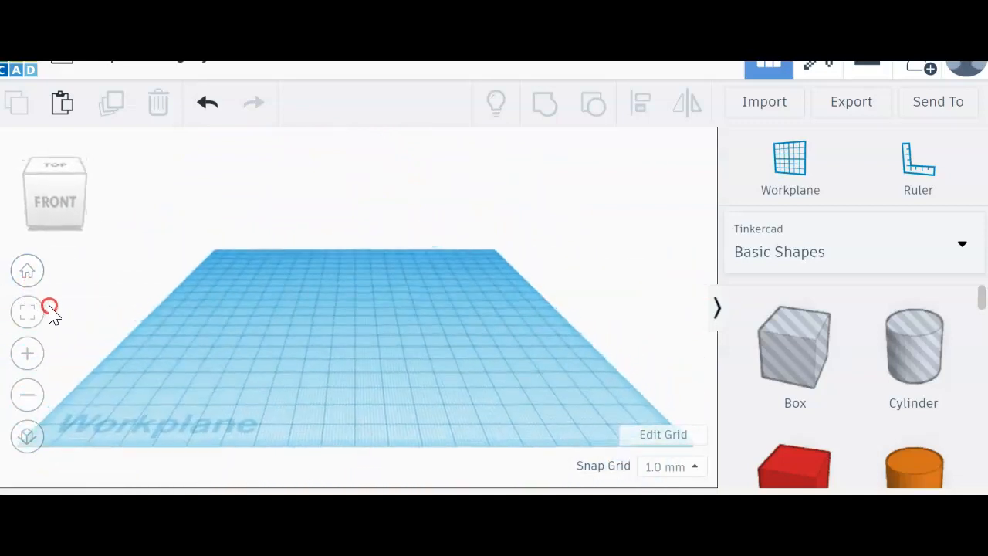
{"action": "right_click_drag", "start_coordinate": [401, 308], "coordinate": [398, 307]}
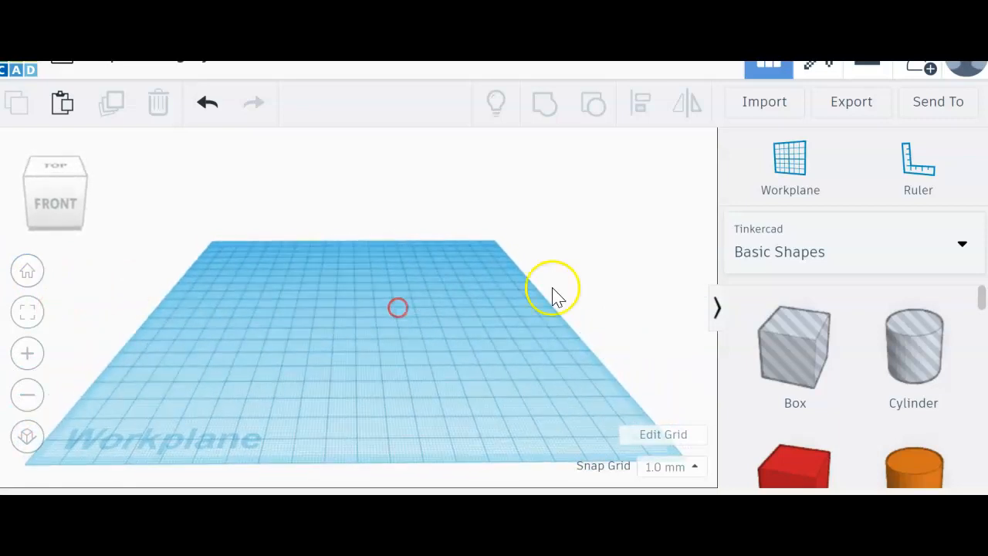
Place a solid orange cylinder from the basic shapes near the middle of the workplane.
{"action": "scroll", "coordinate": [925, 426], "scroll_direction": "down", "scroll_amount": 1}
{"action": "scroll", "coordinate": [924, 426], "scroll_direction": "down", "scroll_amount": 1}
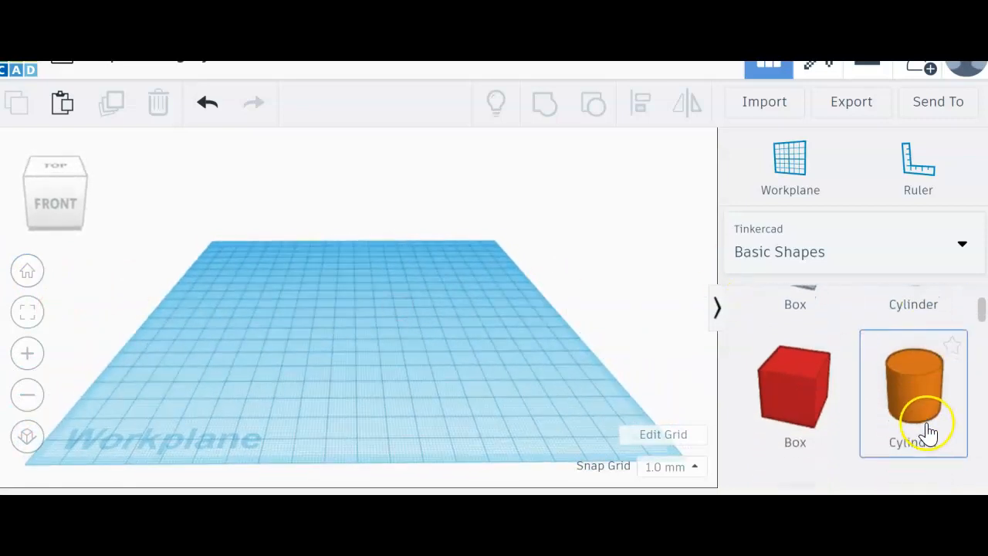
{"action": "left_click_drag", "start_coordinate": [921, 396], "coordinate": [353, 326]}
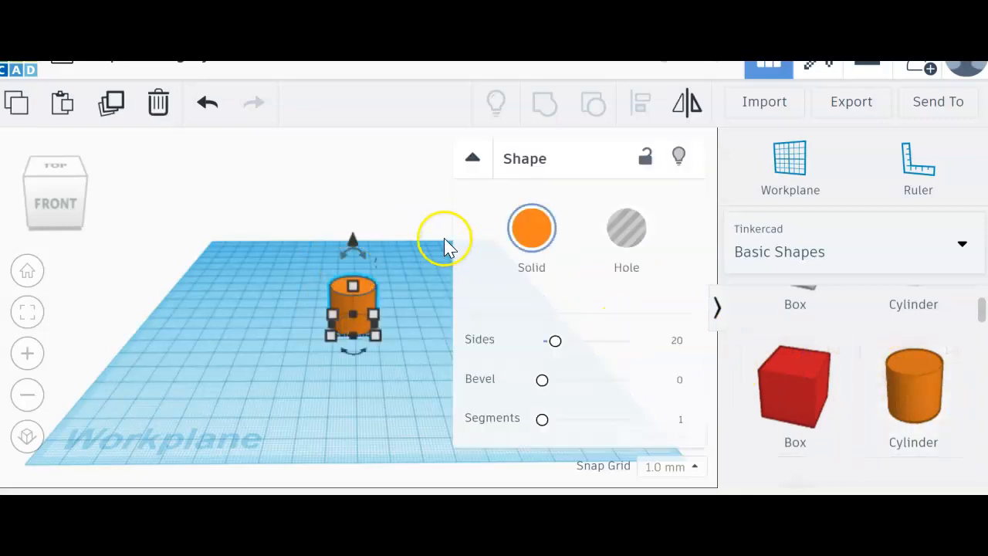
{"action": "left_click", "coordinate": [402, 209]}
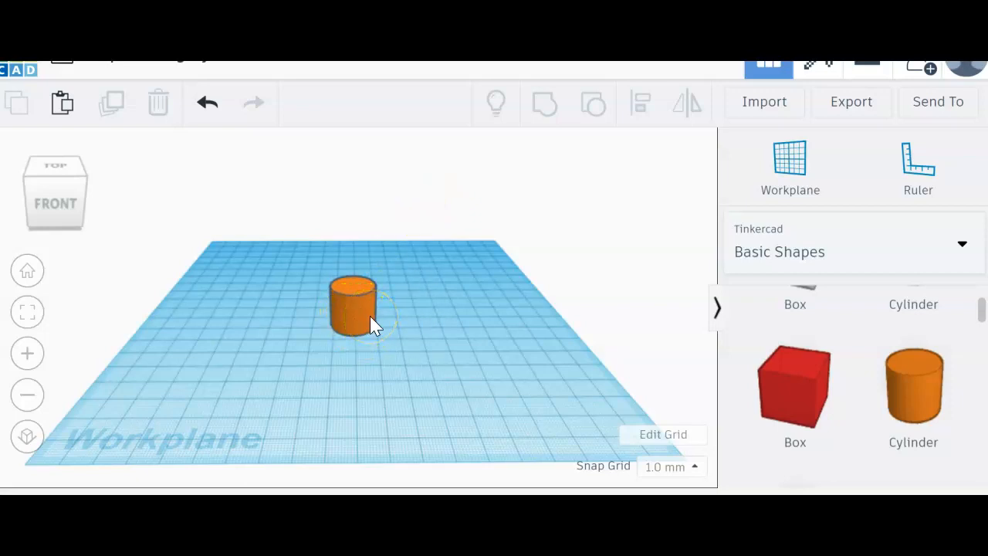
Try a light blue preset on the cylinder and set its solid colour to dark green.
{"action": "left_click", "coordinate": [370, 336]}
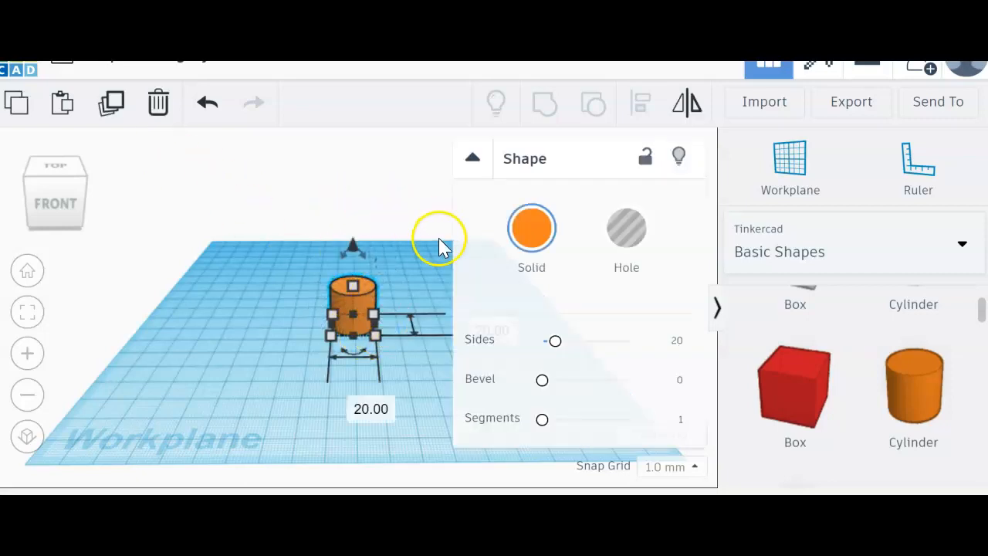
{"action": "scroll", "coordinate": [429, 238], "scroll_direction": "up", "scroll_amount": 2}
{"action": "scroll", "coordinate": [430, 238], "scroll_direction": "up", "scroll_amount": 2}
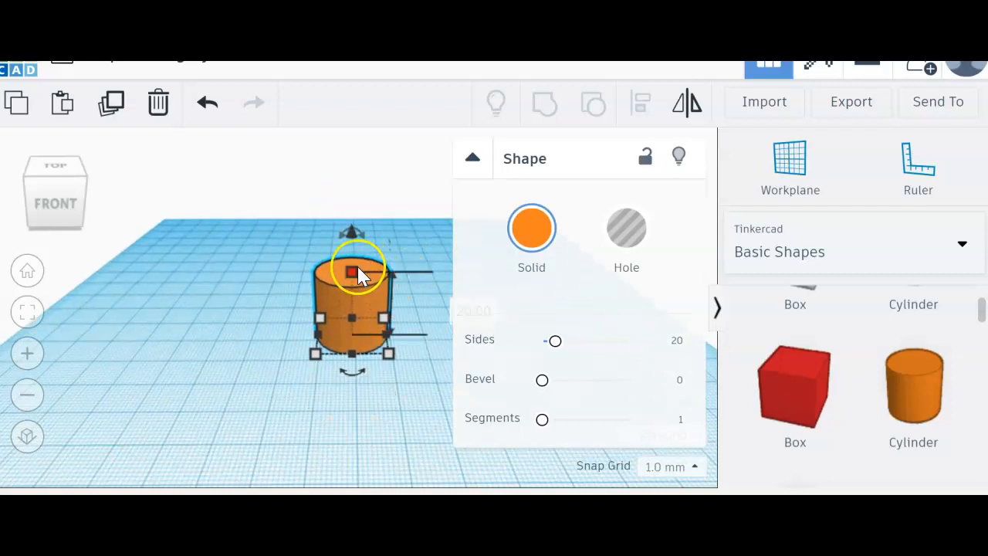
{"action": "left_click", "coordinate": [538, 247]}
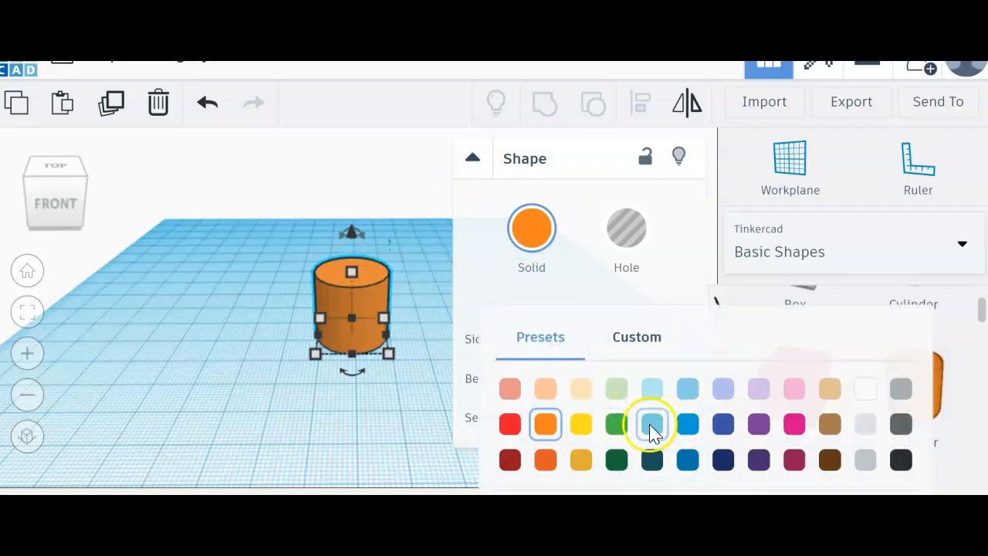
{"action": "left_click", "coordinate": [688, 393]}
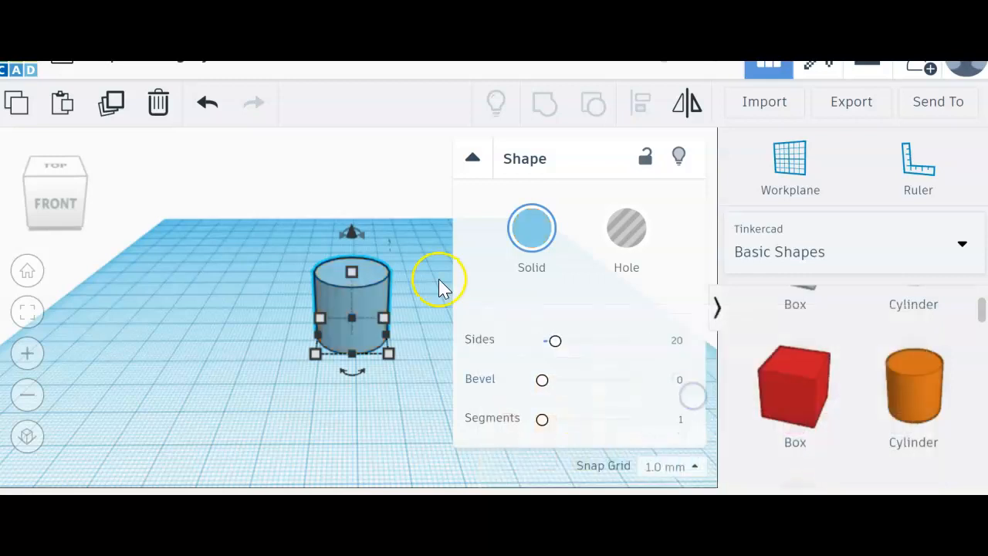
{"action": "left_click", "coordinate": [532, 232]}
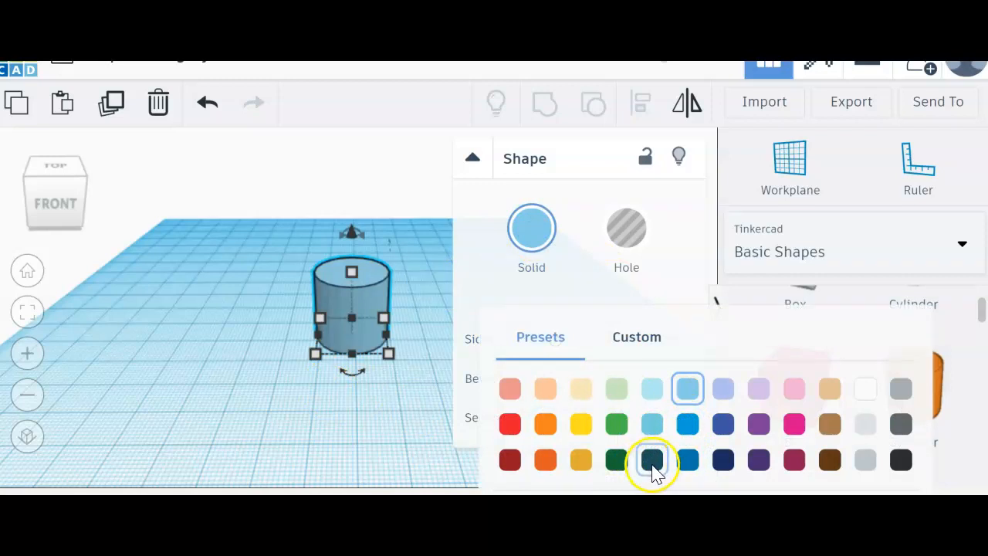
{"action": "left_click", "coordinate": [624, 461]}
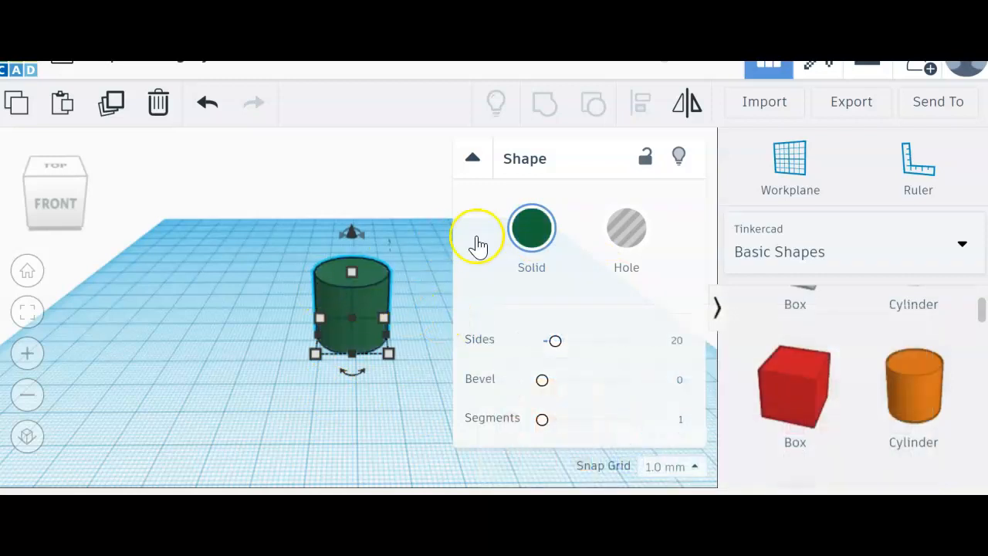
Increase the cylinder's height and set its width to 30 mm.
{"action": "left_click", "coordinate": [471, 157]}
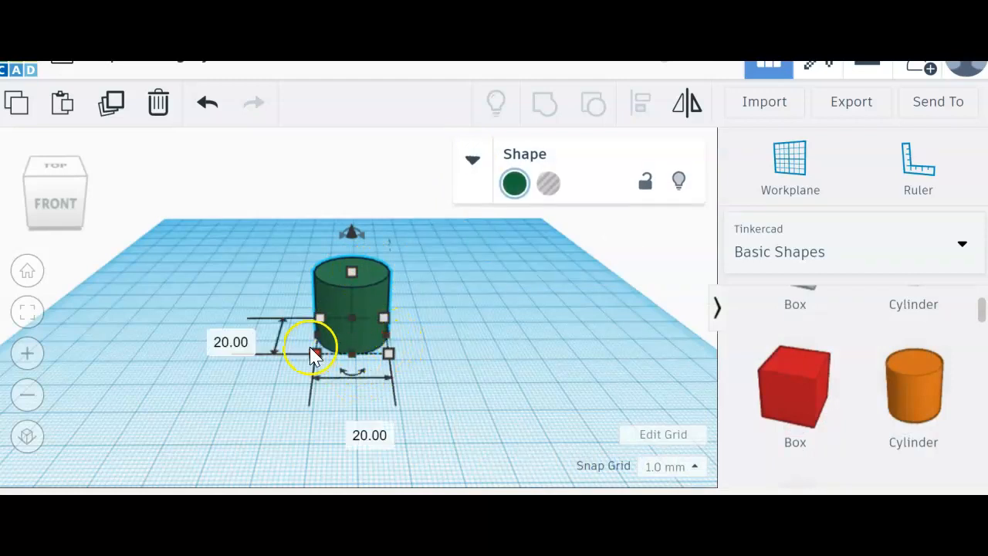
{"action": "mouse_move", "coordinate": [343, 370]}
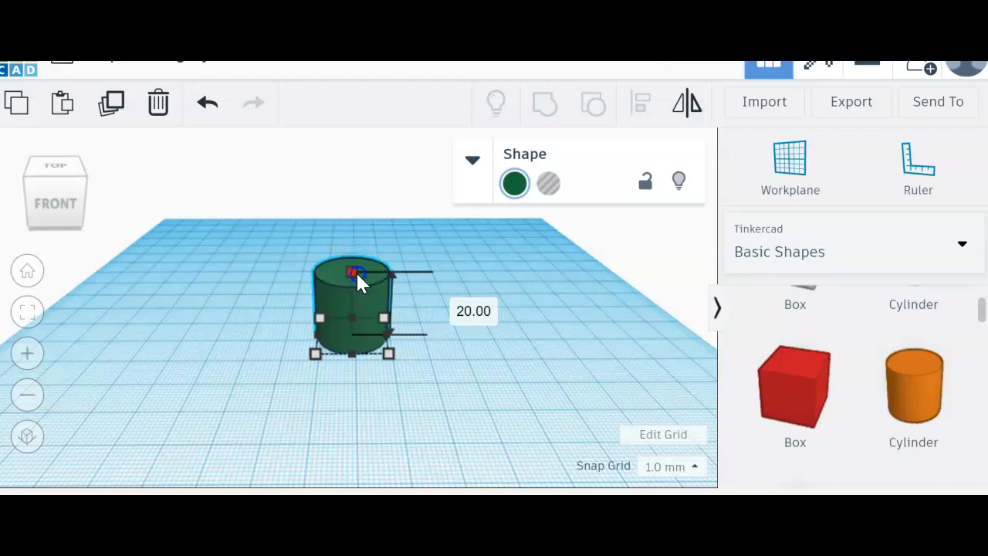
{"action": "left_click", "coordinate": [455, 305]}
{"action": "key", "text": "BackSpace"}
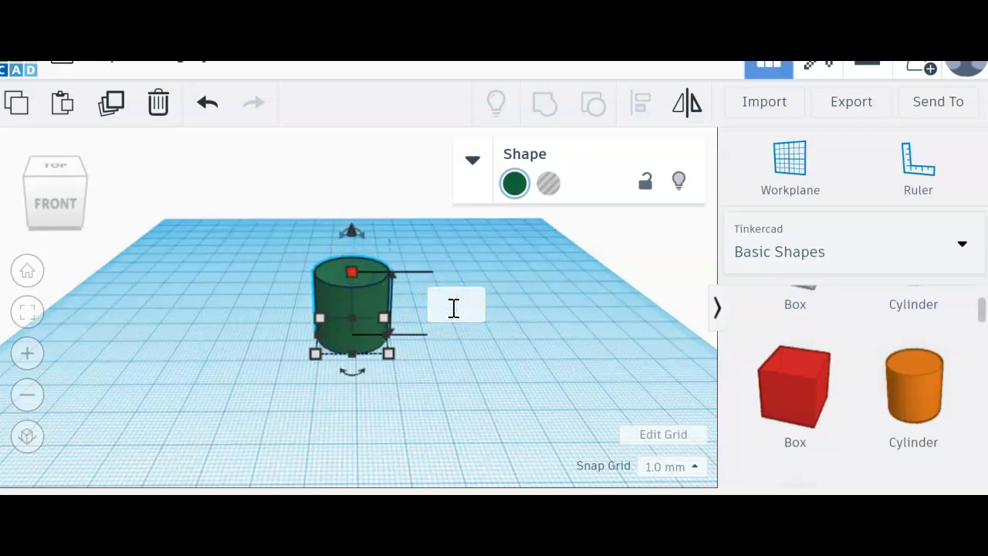
{"action": "key", "text": "Return"}
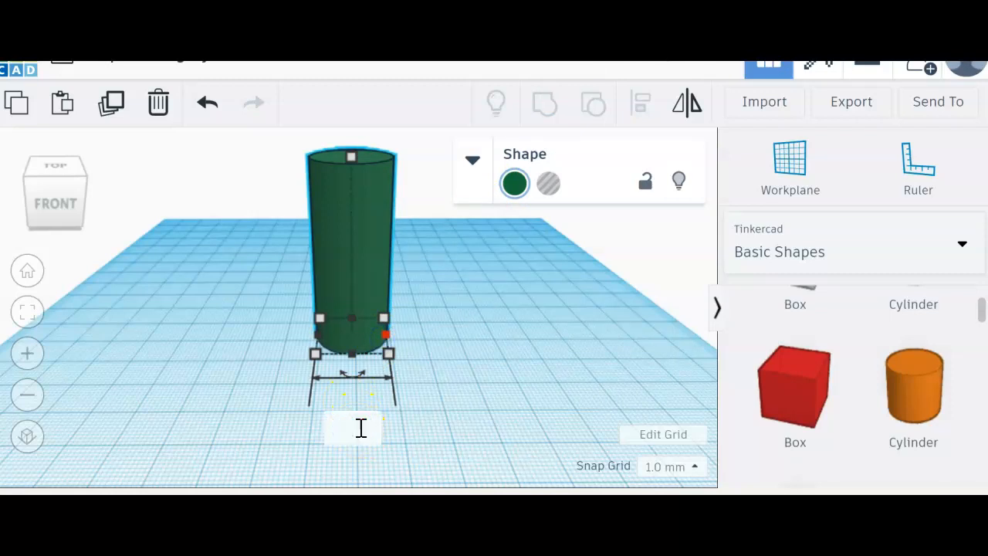
{"action": "key", "text": "Return"}
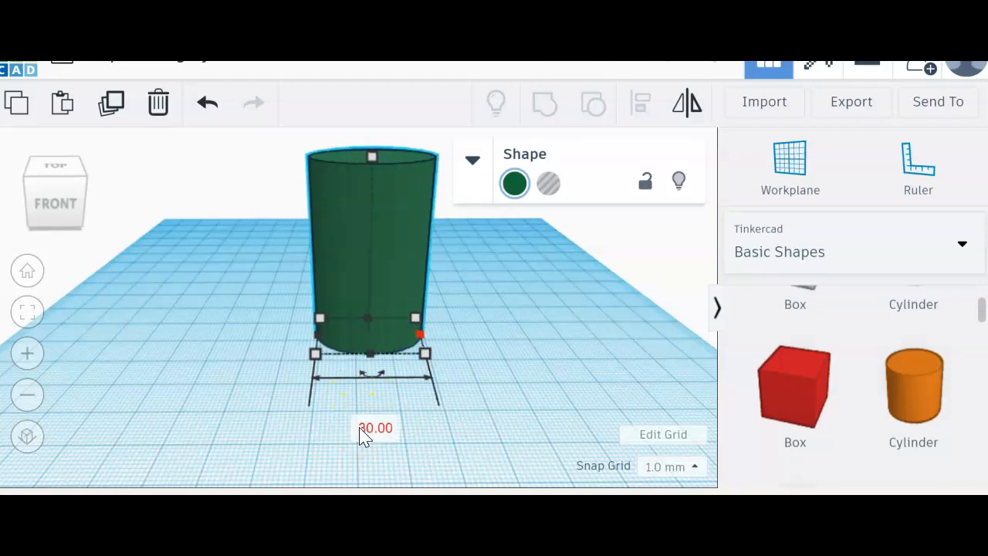
Set the cylinder's depth to 30 mm to match its width.
{"action": "left_click", "coordinate": [602, 305]}
{"action": "right_click_drag", "start_coordinate": [545, 300], "coordinate": [920, 315]}
{"action": "left_click", "coordinate": [333, 248]}
{"action": "left_click", "coordinate": [353, 298]}
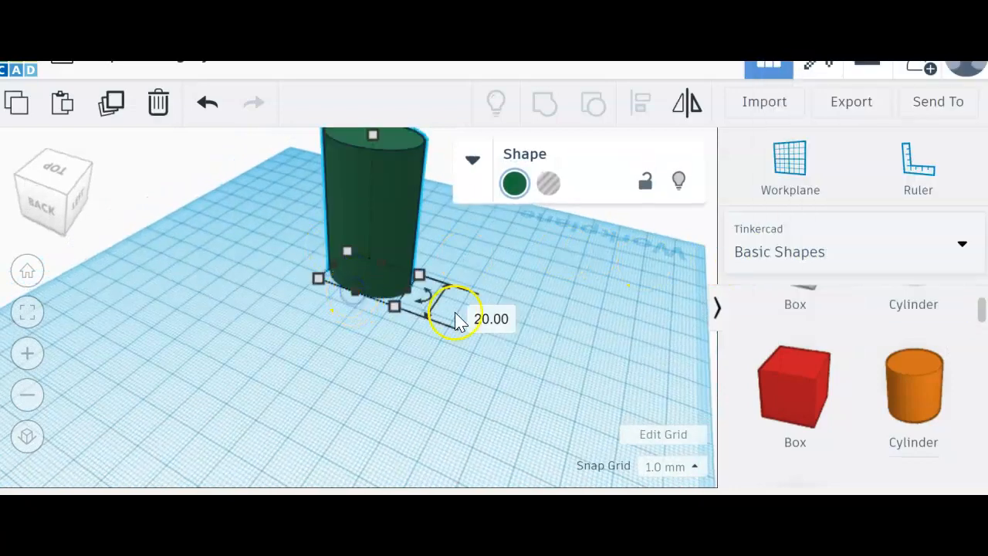
{"action": "left_click", "coordinate": [492, 319]}
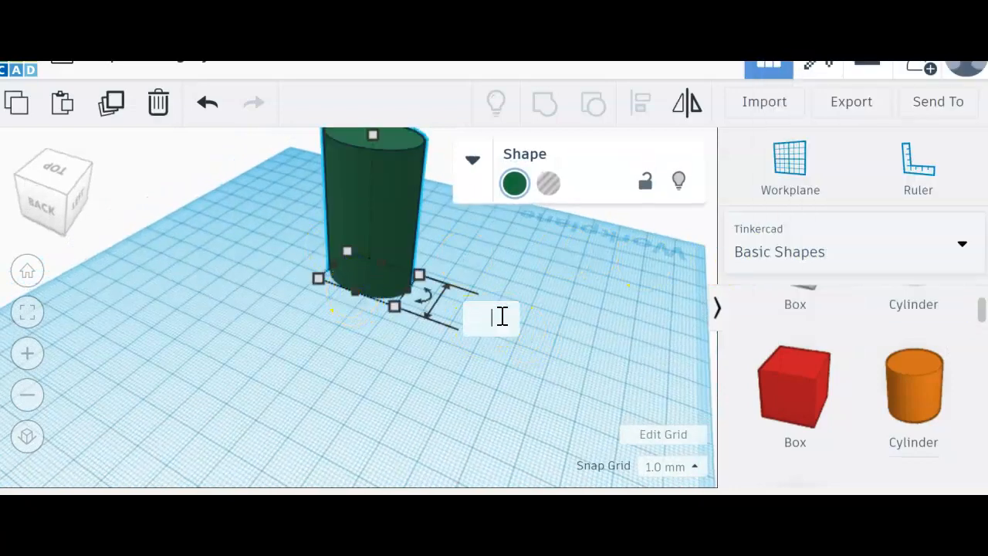
{"action": "key", "text": "Return"}
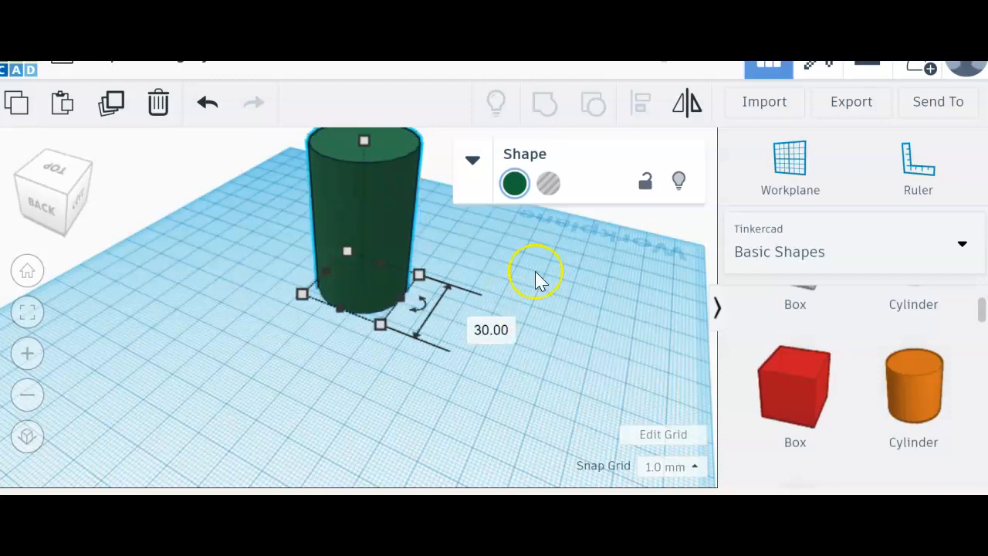
{"action": "left_click", "coordinate": [528, 246]}
Set the green cylinder's number of sides to 64 for a smoother wall.
{"action": "right_click_drag", "start_coordinate": [507, 270], "coordinate": [764, 311]}
{"action": "left_click", "coordinate": [248, 320]}
{"action": "right_click_drag", "start_coordinate": [248, 319], "coordinate": [258, 346]}
{"action": "left_click", "coordinate": [346, 258]}
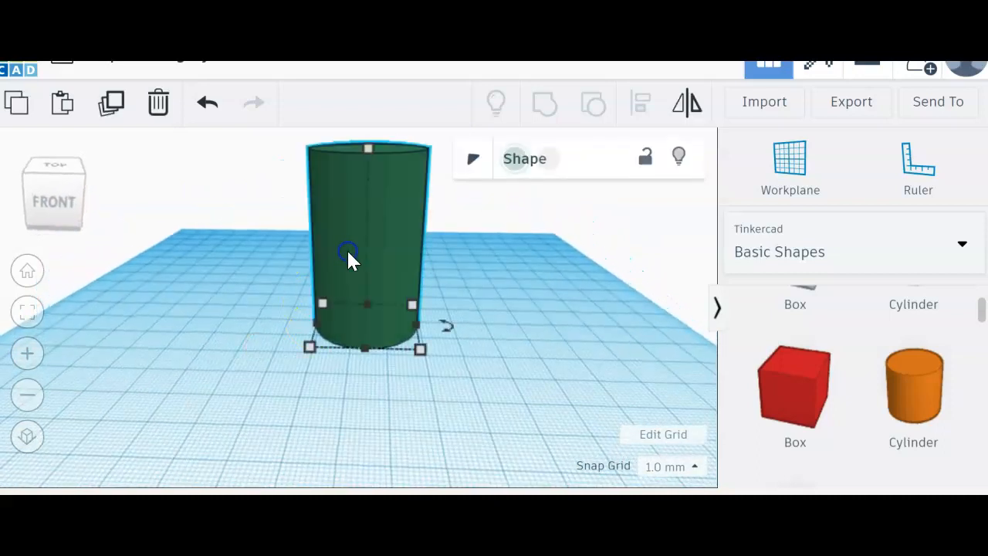
{"action": "left_click", "coordinate": [469, 161]}
{"action": "left_click", "coordinate": [543, 361]}
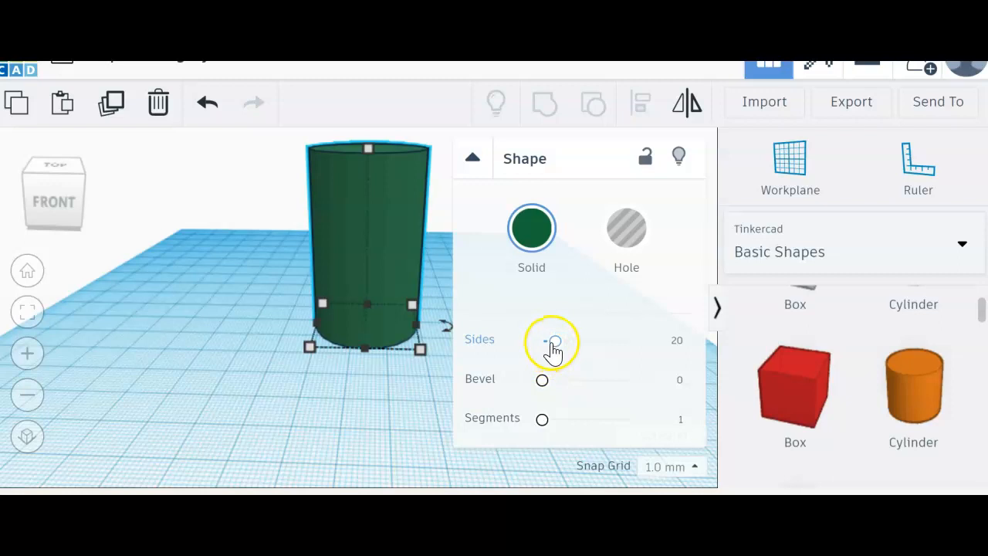
{"action": "left_click_drag", "start_coordinate": [554, 349], "coordinate": [556, 350]}
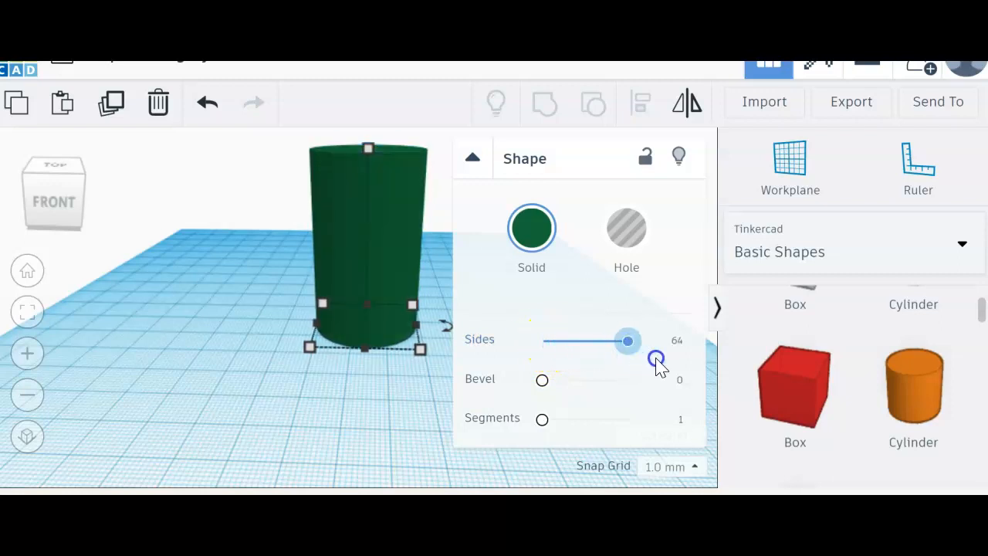
{"action": "left_click_drag", "start_coordinate": [652, 366], "coordinate": [653, 360]}
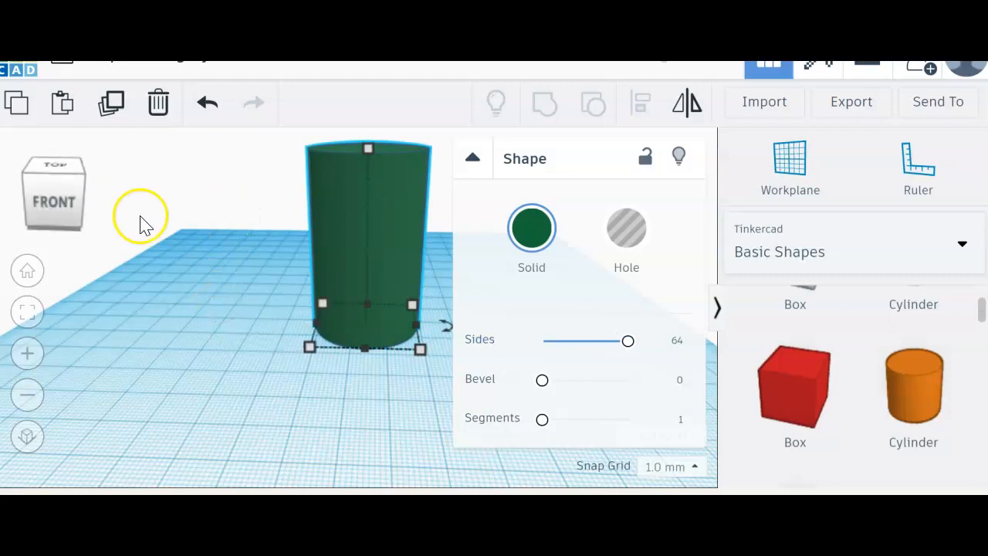
Inspect the cylinder's surface up close and set its segments to 10.
{"action": "scroll", "coordinate": [351, 245], "scroll_direction": "up", "scroll_amount": 3}
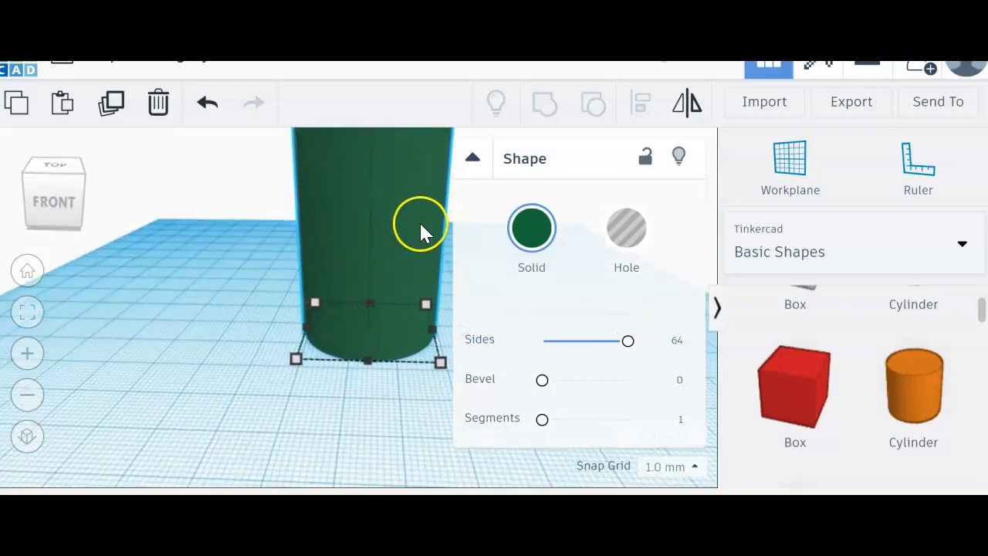
{"action": "scroll", "coordinate": [414, 274], "scroll_direction": "up", "scroll_amount": 2}
{"action": "scroll", "coordinate": [417, 278], "scroll_direction": "down", "scroll_amount": 3}
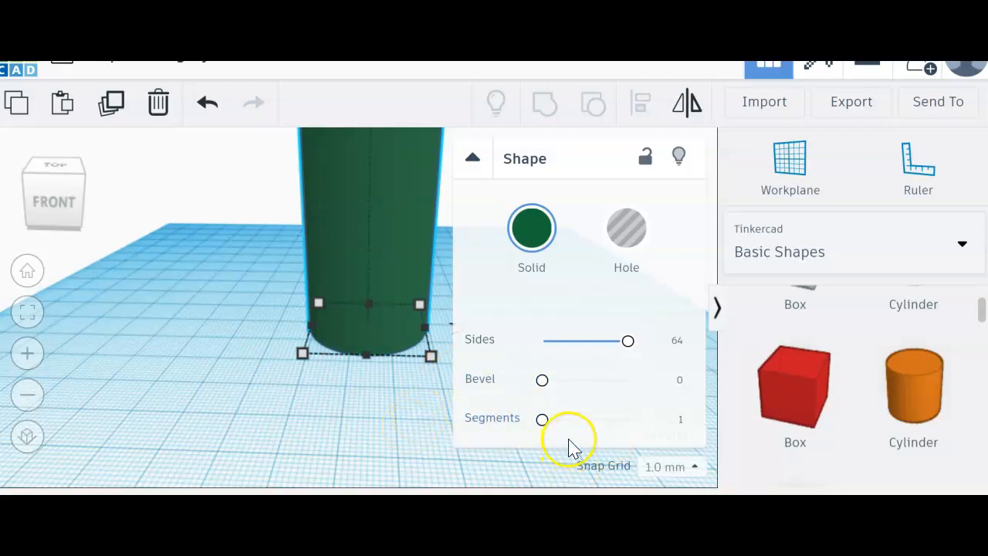
{"action": "left_click_drag", "start_coordinate": [543, 420], "coordinate": [592, 433]}
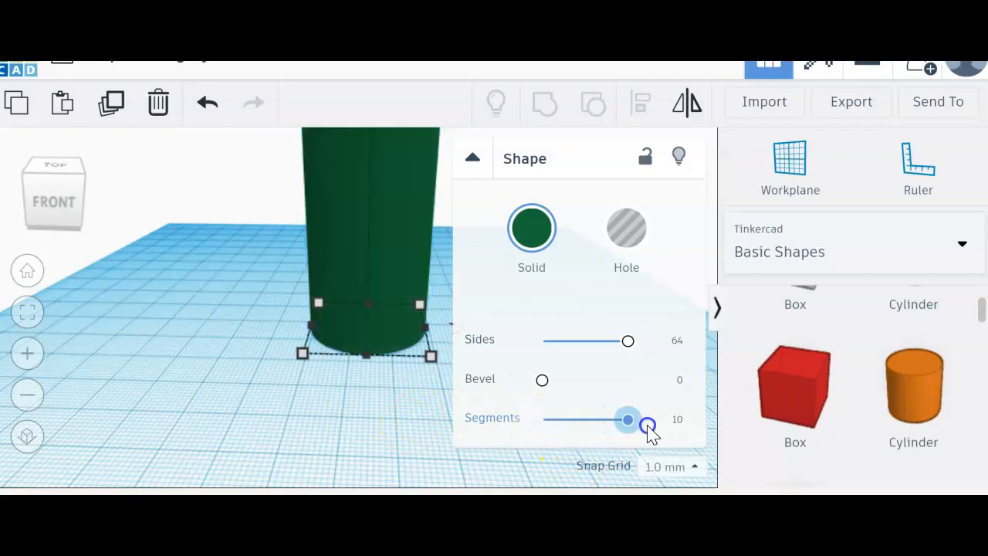
Set the cylinder's segments to 1 and try a bevel of 2.5 on its edges.
{"action": "left_click_drag", "start_coordinate": [523, 421], "coordinate": [484, 419]}
{"action": "left_click_drag", "start_coordinate": [540, 381], "coordinate": [641, 394]}
{"action": "right_click_drag", "start_coordinate": [249, 355], "coordinate": [263, 384]}
{"action": "right_click_drag", "start_coordinate": [220, 337], "coordinate": [200, 304]}
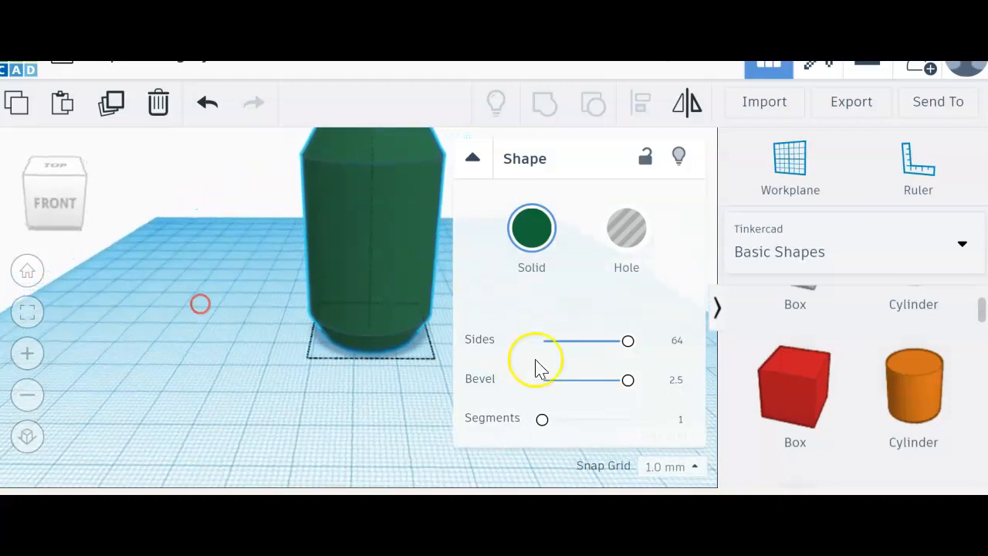
Set the green cylinder's bevel to 0 and deselect it.
{"action": "left_click_drag", "start_coordinate": [622, 388], "coordinate": [541, 379]}
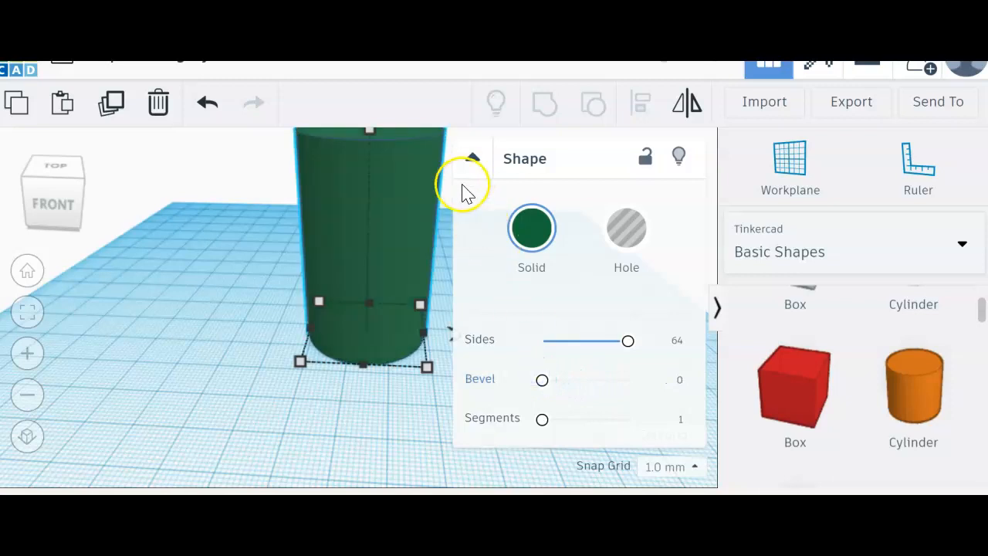
{"action": "left_click", "coordinate": [108, 334]}
{"action": "right_click_drag", "start_coordinate": [500, 324], "coordinate": [447, 329]}
{"action": "scroll", "coordinate": [521, 318], "scroll_direction": "down", "scroll_amount": 3}
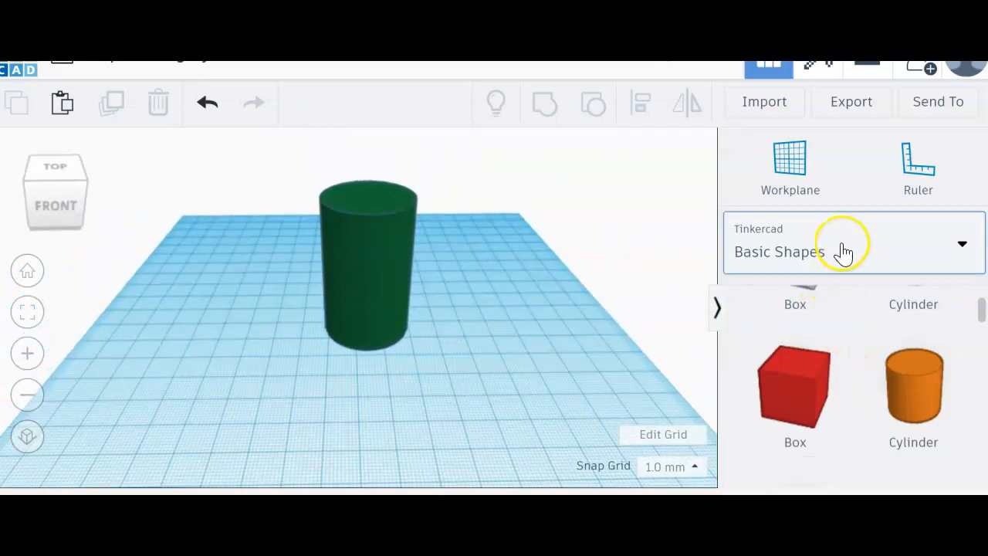
Browse the Basic Shapes library for a pointed shape to cap the cylinder.
{"action": "scroll", "coordinate": [827, 316], "scroll_direction": "up", "scroll_amount": 2}
{"action": "scroll", "coordinate": [834, 331], "scroll_direction": "down", "scroll_amount": 4}
{"action": "scroll", "coordinate": [841, 340], "scroll_direction": "down", "scroll_amount": 5}
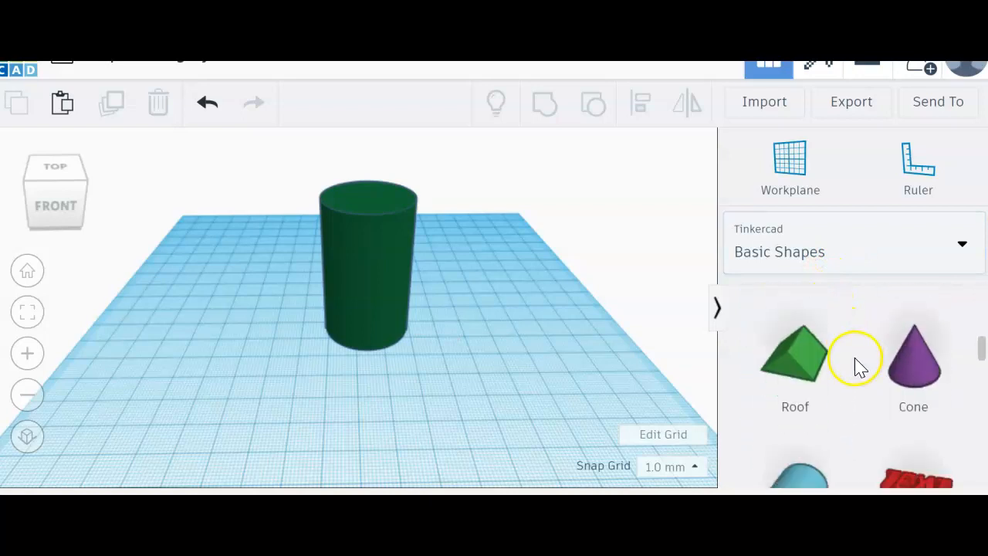
{"action": "scroll", "coordinate": [887, 409], "scroll_direction": "up", "scroll_amount": 2}
{"action": "scroll", "coordinate": [888, 413], "scroll_direction": "up", "scroll_amount": 4}
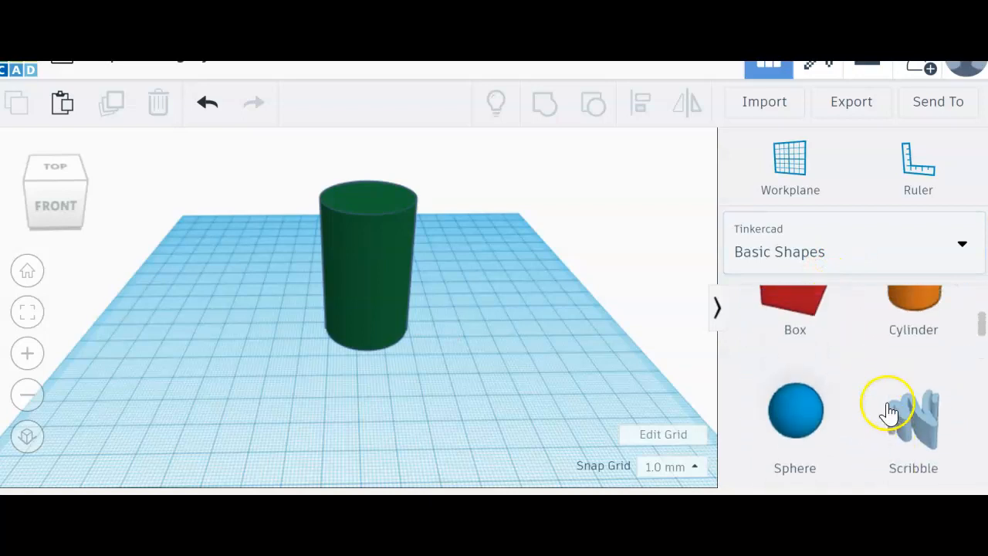
{"action": "scroll", "coordinate": [886, 411], "scroll_direction": "down", "scroll_amount": 5}
{"action": "scroll", "coordinate": [879, 402], "scroll_direction": "up", "scroll_amount": 3}
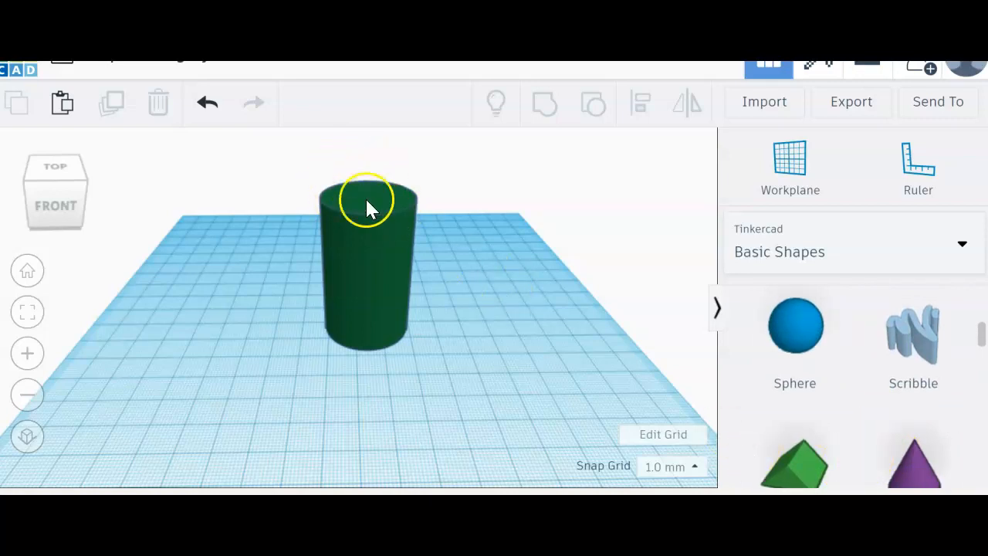
{"action": "scroll", "coordinate": [952, 371], "scroll_direction": "down", "scroll_amount": 3}
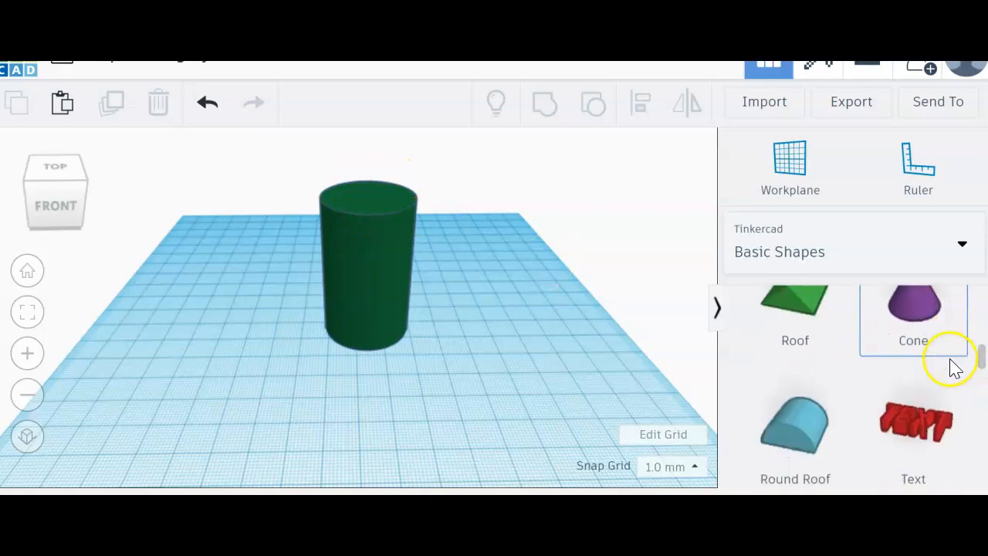
{"action": "scroll", "coordinate": [834, 386], "scroll_direction": "up", "scroll_amount": 3}
{"action": "scroll", "coordinate": [810, 425], "scroll_direction": "down", "scroll_amount": 2}
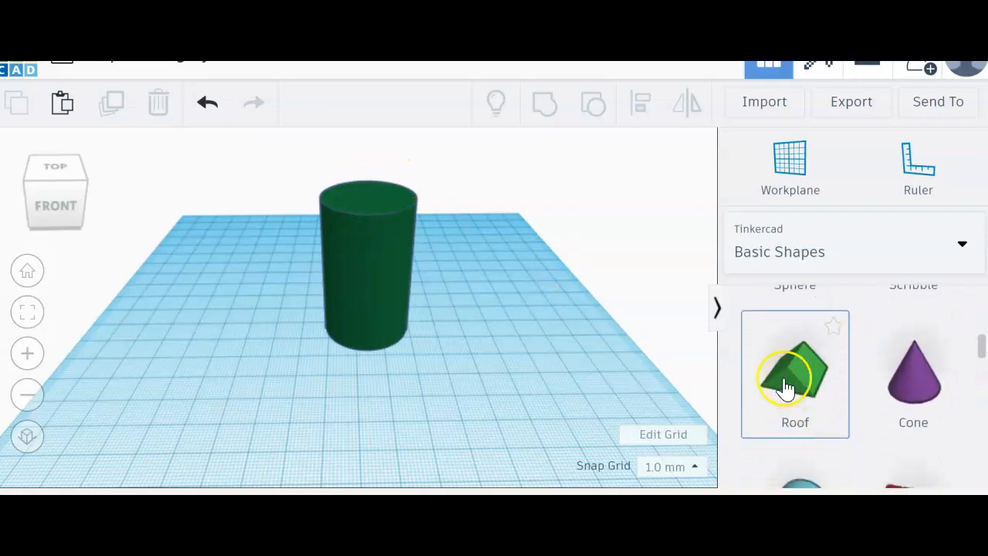
{"action": "scroll", "coordinate": [808, 392], "scroll_direction": "up", "scroll_amount": 2}
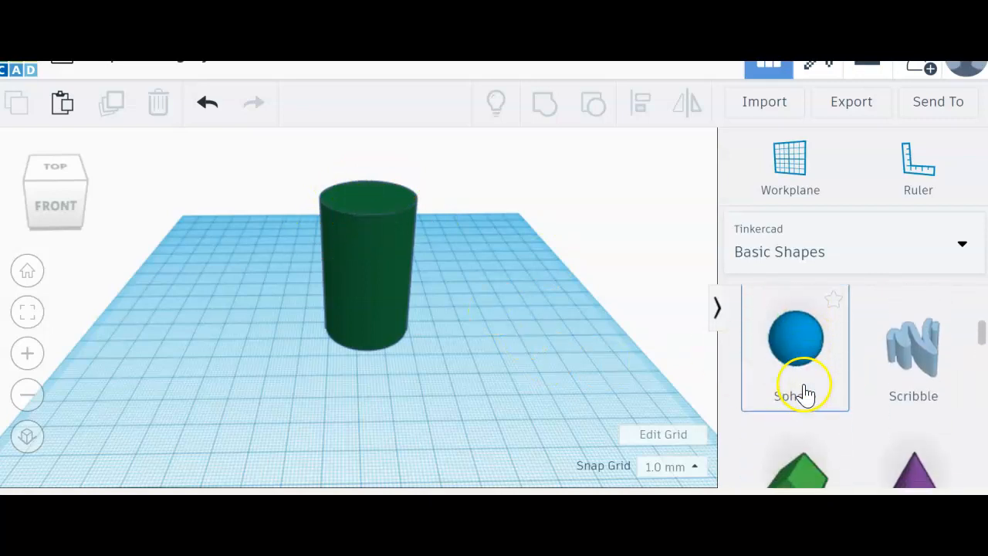
{"action": "scroll", "coordinate": [864, 397], "scroll_direction": "down", "scroll_amount": 4}
{"action": "scroll", "coordinate": [821, 430], "scroll_direction": "down", "scroll_amount": 2}
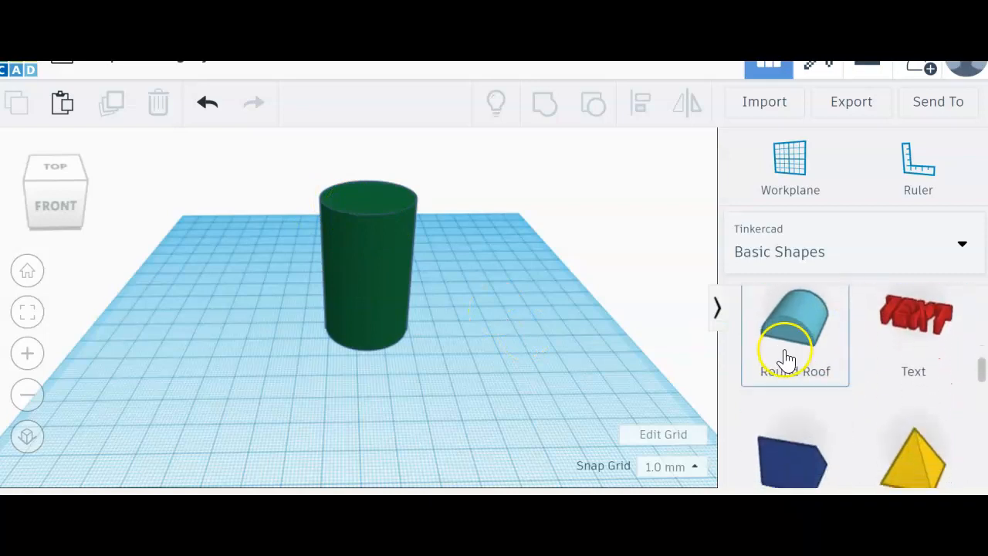
{"action": "scroll", "coordinate": [903, 363], "scroll_direction": "down", "scroll_amount": 1}
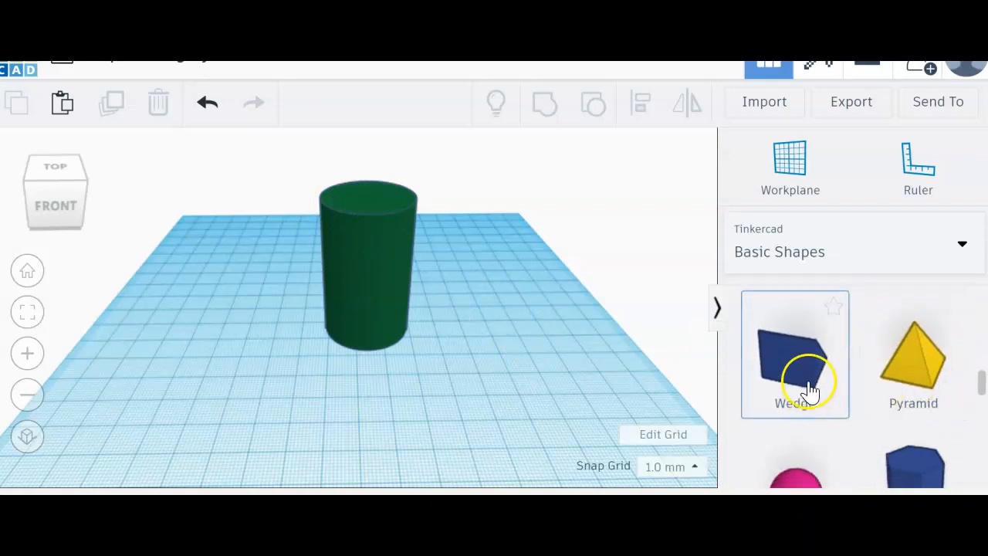
{"action": "scroll", "coordinate": [807, 390], "scroll_direction": "down", "scroll_amount": 3}
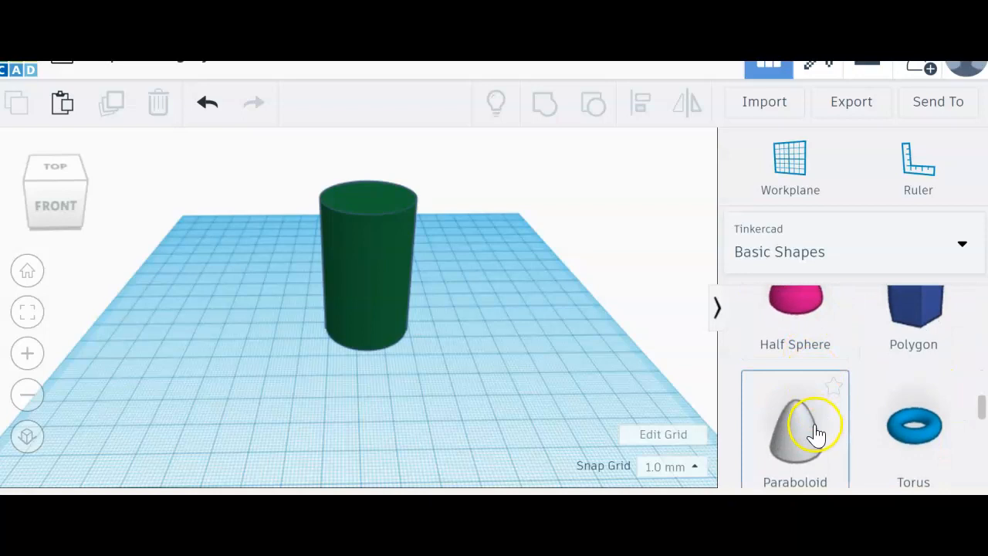
{"action": "scroll", "coordinate": [813, 433], "scroll_direction": "down", "scroll_amount": 2}
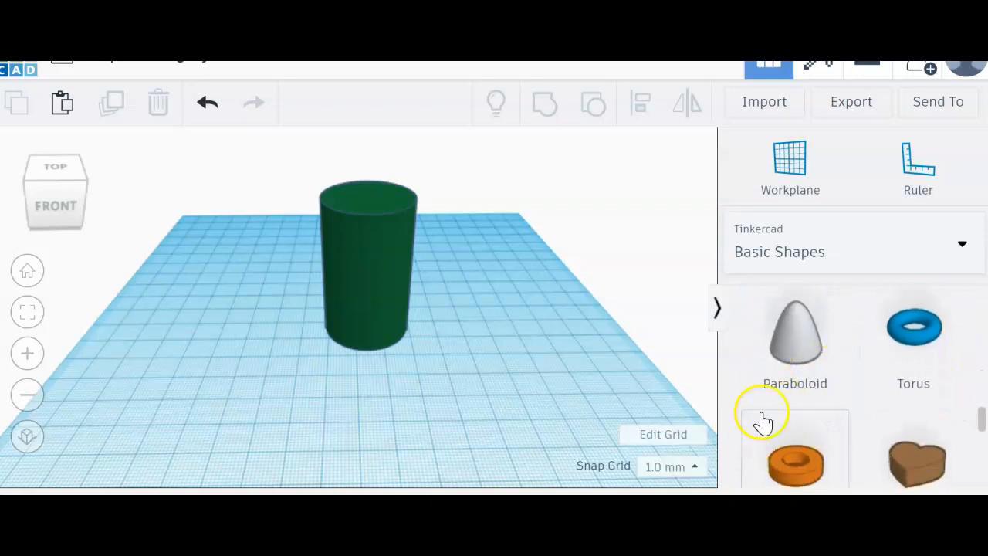
Place a solid paraboloid on the workplane in front of the green cylinder.
{"action": "scroll", "coordinate": [810, 455], "scroll_direction": "up", "scroll_amount": 2}
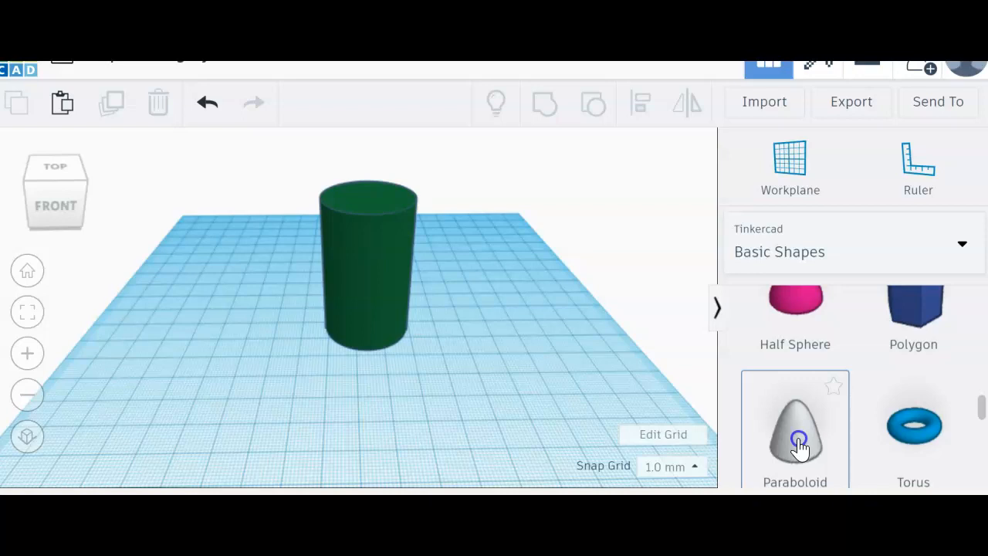
{"action": "left_click_drag", "start_coordinate": [752, 421], "coordinate": [370, 409]}
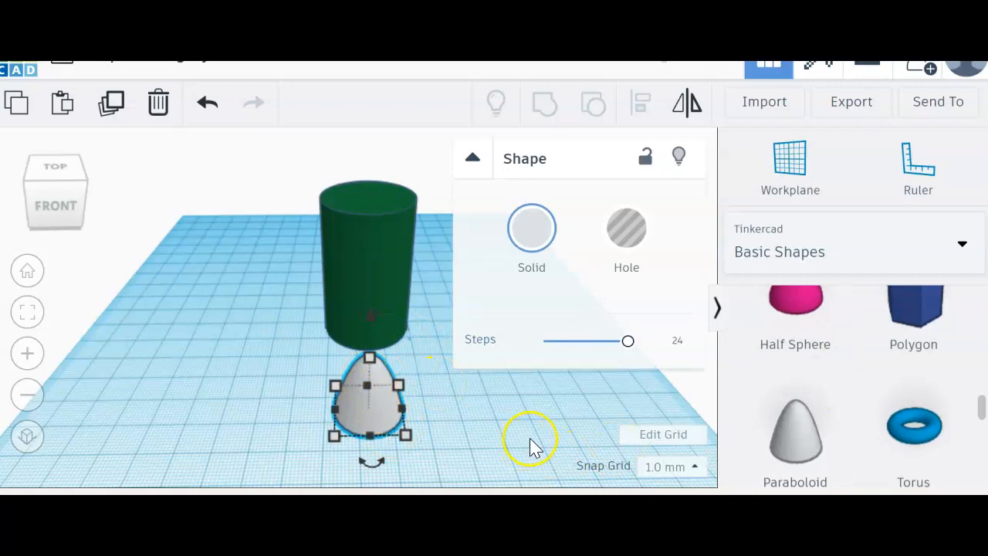
{"action": "left_click", "coordinate": [498, 455]}
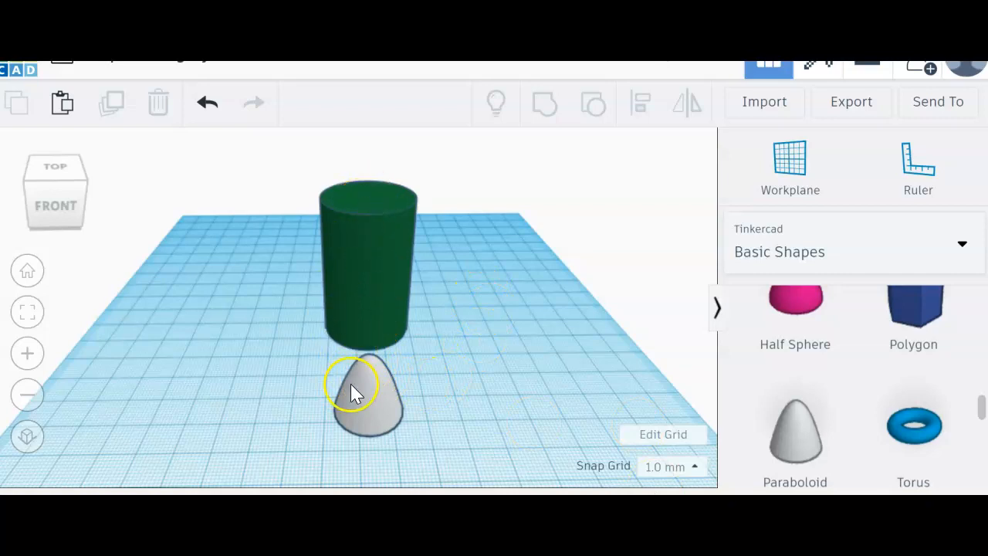
Move the paraboloid about 43 mm back into the cylinder and check its centring from below.
{"action": "right_click_drag", "start_coordinate": [429, 399], "coordinate": [660, 385]}
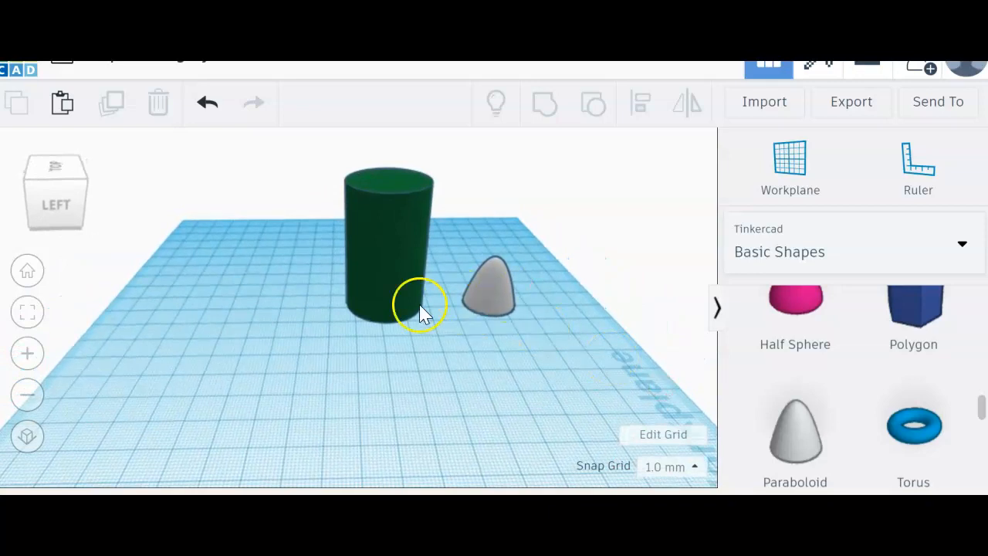
{"action": "left_click_drag", "start_coordinate": [495, 310], "coordinate": [389, 315]}
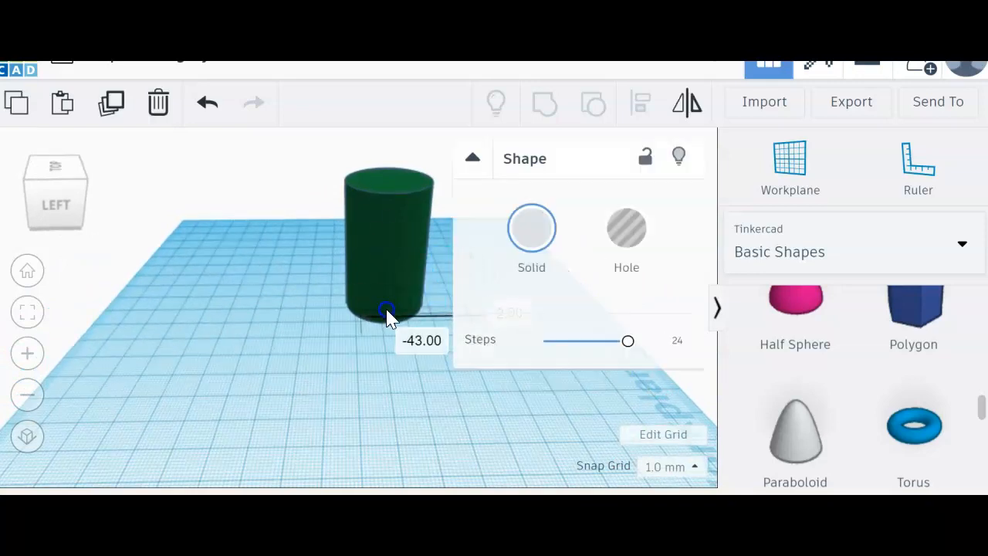
{"action": "right_click_drag", "start_coordinate": [369, 414], "coordinate": [390, 265]}
{"action": "left_click", "coordinate": [473, 157]}
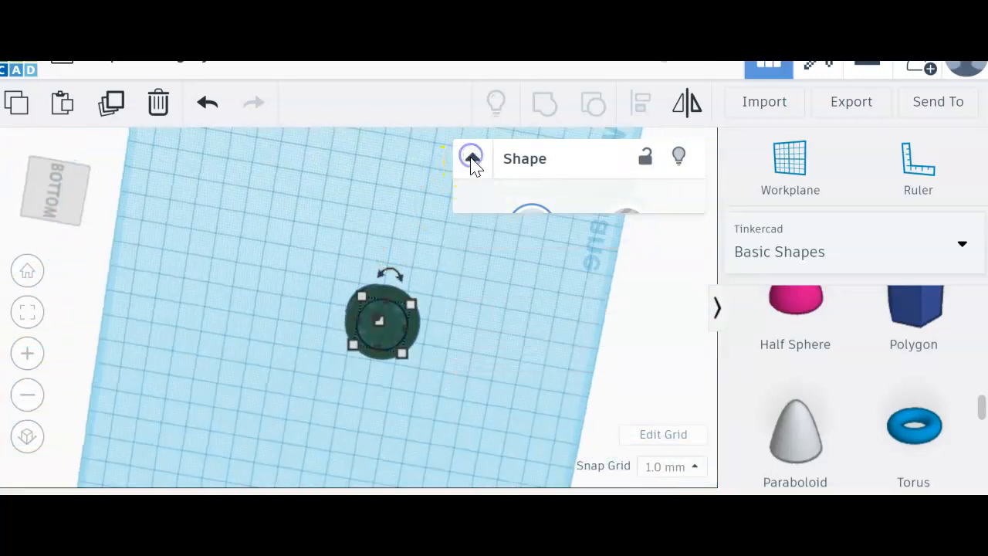
{"action": "left_click", "coordinate": [421, 309]}
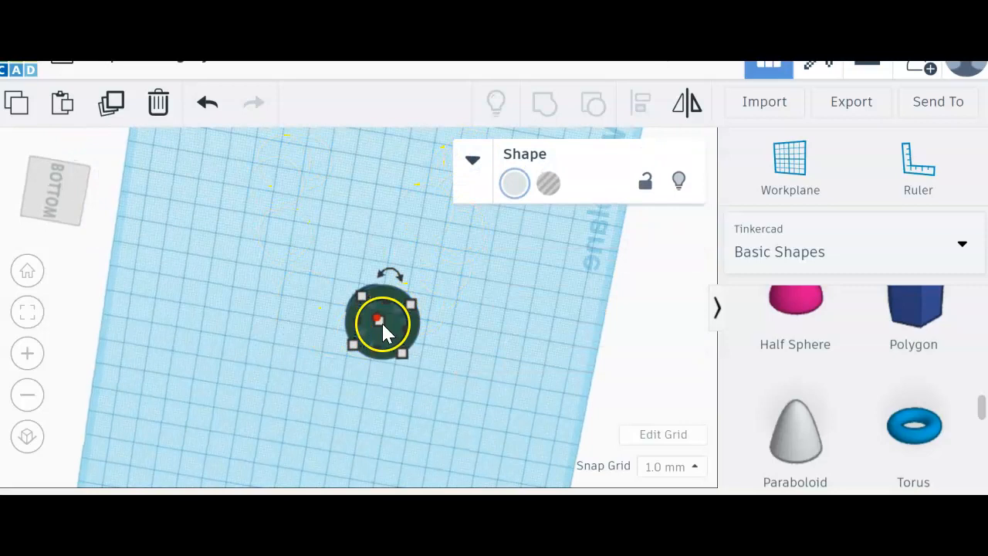
{"action": "right_click_drag", "start_coordinate": [218, 186], "coordinate": [249, 365]}
{"action": "left_click", "coordinate": [340, 337]}
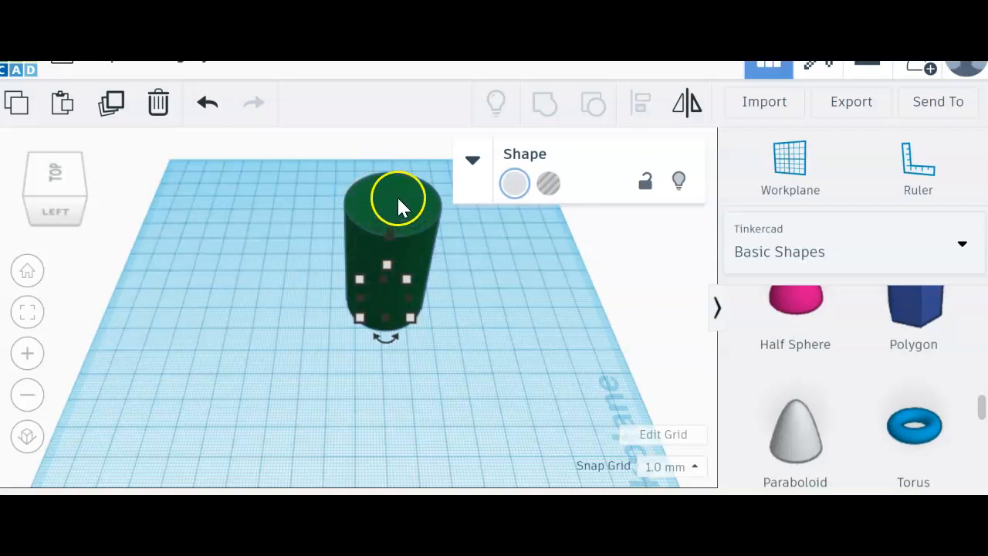
Raise the paraboloid until its base rests on the cylinder's top face.
{"action": "left_click_drag", "start_coordinate": [388, 236], "coordinate": [394, 116]}
{"action": "right_click_drag", "start_coordinate": [543, 271], "coordinate": [523, 223]}
{"action": "left_click", "coordinate": [363, 243]}
{"action": "scroll", "coordinate": [365, 233], "scroll_direction": "down", "scroll_amount": 5}
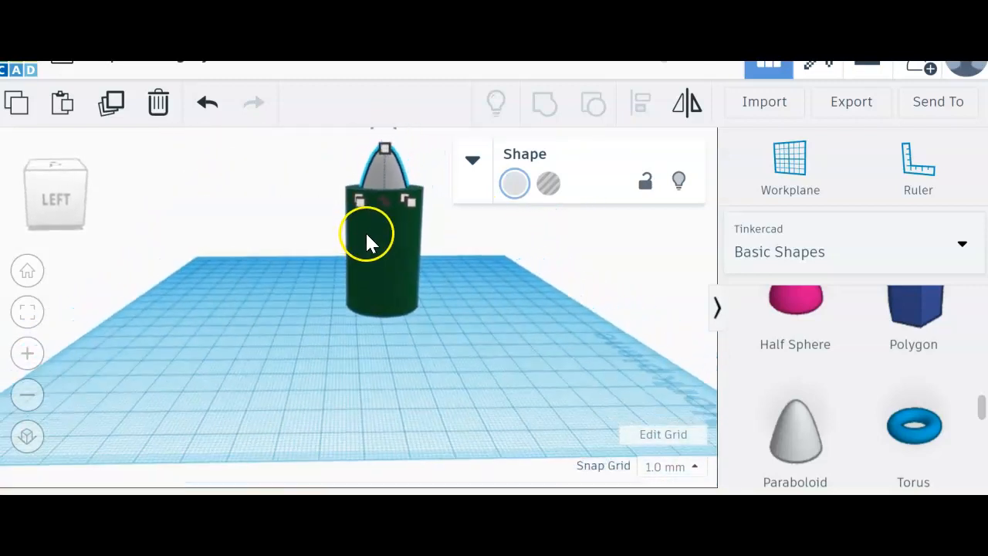
{"action": "left_click_drag", "start_coordinate": [381, 138], "coordinate": [374, 126]}
{"action": "scroll", "coordinate": [384, 382], "scroll_direction": "up", "scroll_amount": 4}
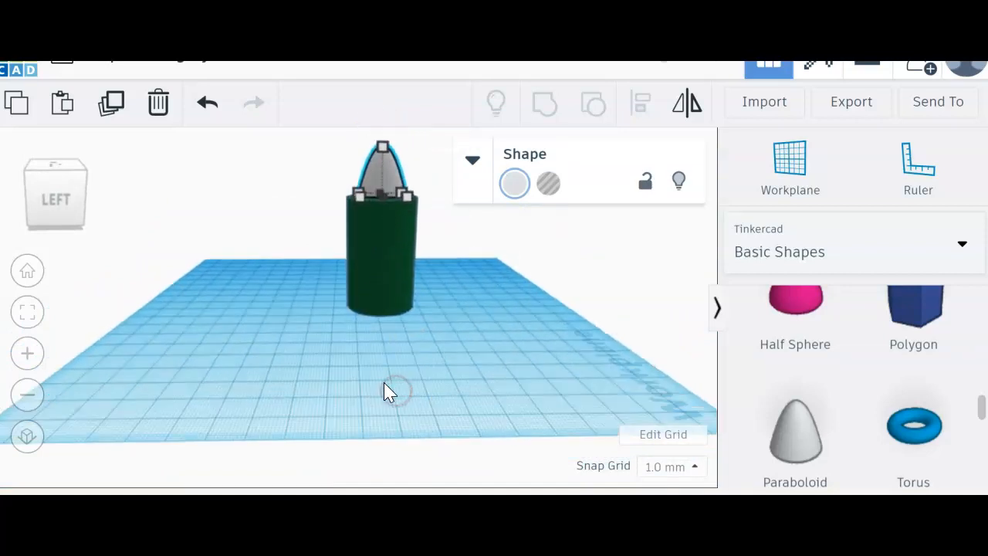
Inspect the joint between the paraboloid and the cylinder's top from several angles.
{"action": "mouse_move", "coordinate": [514, 389]}
{"action": "right_mouse_down"}
{"action": "mouse_move", "coordinate": [516, 407]}
{"action": "mouse_move", "coordinate": [483, 380]}
{"action": "mouse_move", "coordinate": [489, 388]}
{"action": "right_mouse_up"}
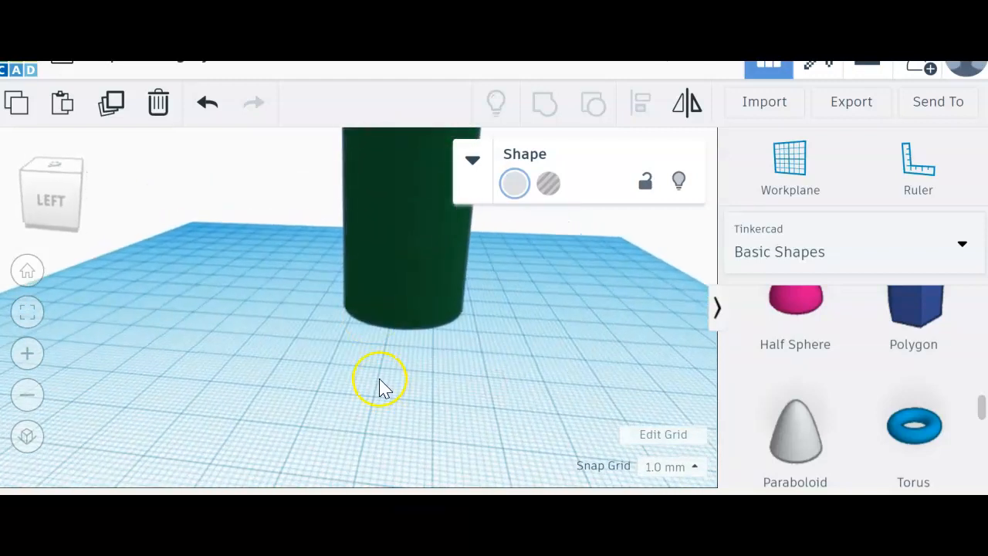
{"action": "mouse_move", "coordinate": [373, 371]}
{"action": "right_mouse_down"}
{"action": "mouse_move", "coordinate": [362, 337]}
{"action": "mouse_move", "coordinate": [366, 345]}
{"action": "right_mouse_up"}
{"action": "right_click_drag", "start_coordinate": [479, 330], "coordinate": [503, 307]}
{"action": "scroll", "coordinate": [364, 244], "scroll_direction": "up", "scroll_amount": 1}
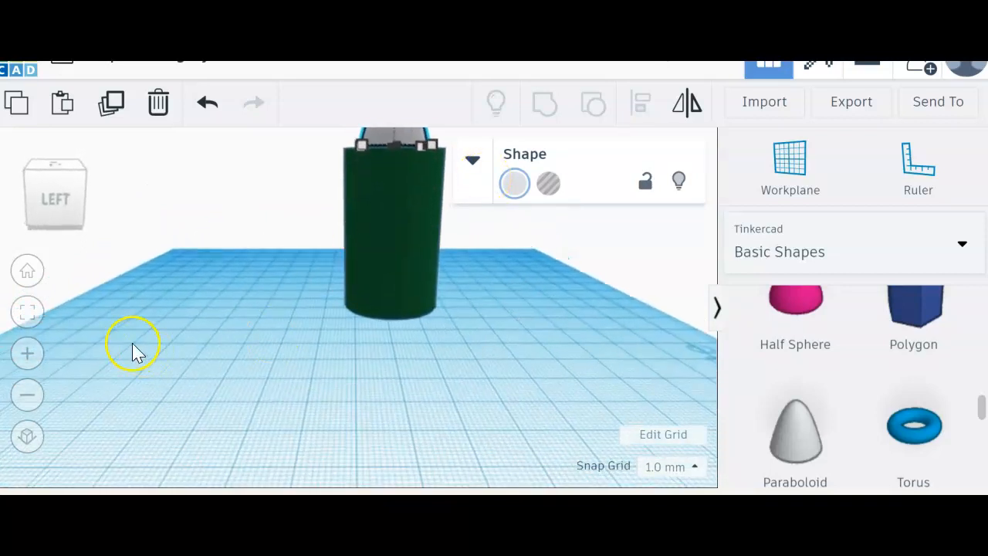
{"action": "left_click", "coordinate": [176, 318]}
{"action": "right_click_drag", "start_coordinate": [300, 289], "coordinate": [291, 238]}
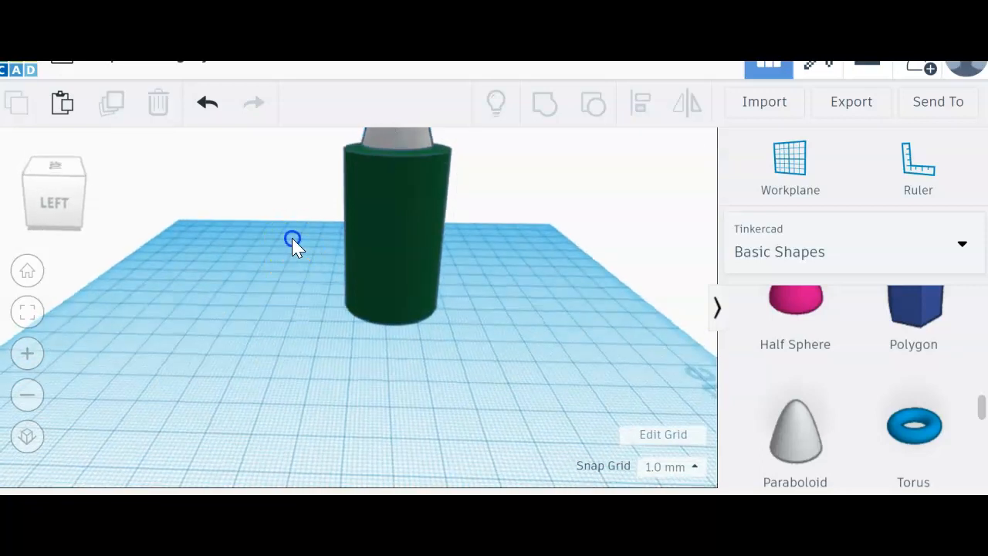
{"action": "right_click_drag", "start_coordinate": [492, 250], "coordinate": [475, 254]}
{"action": "scroll", "coordinate": [477, 231], "scroll_direction": "down", "scroll_amount": 1}
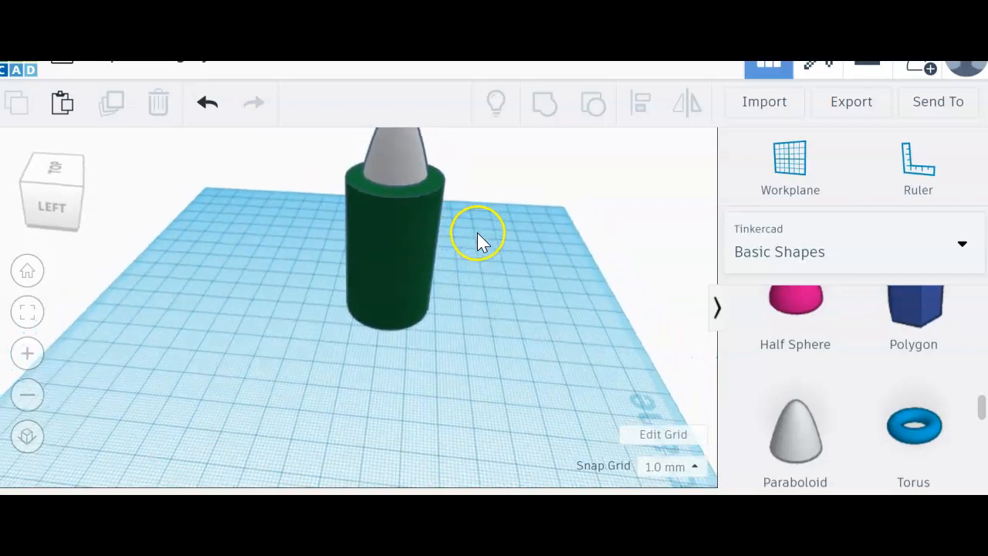
Check the paraboloid's base dimension and the green cylinder's height.
{"action": "left_click", "coordinate": [404, 189]}
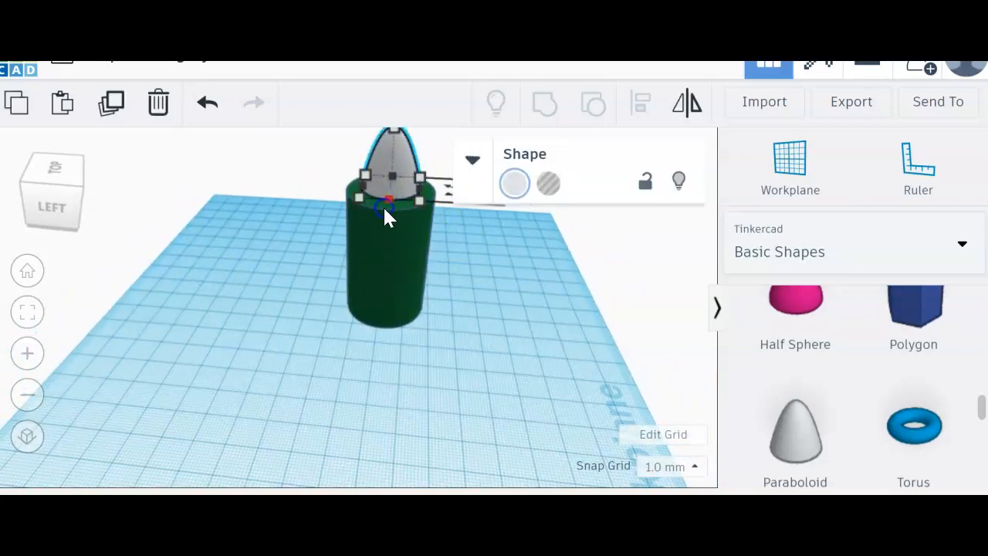
{"action": "left_click", "coordinate": [473, 159]}
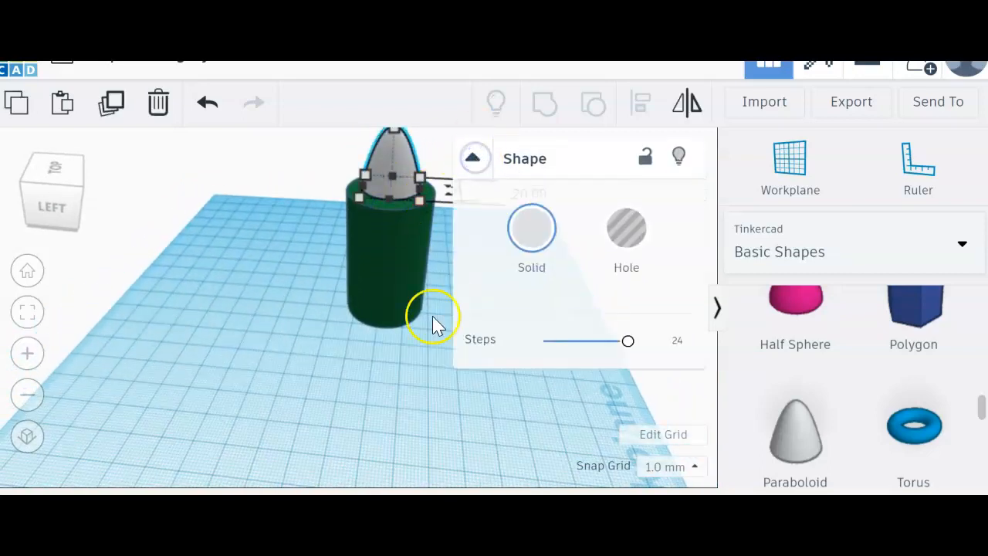
{"action": "left_click", "coordinate": [419, 393]}
{"action": "left_click", "coordinate": [391, 206]}
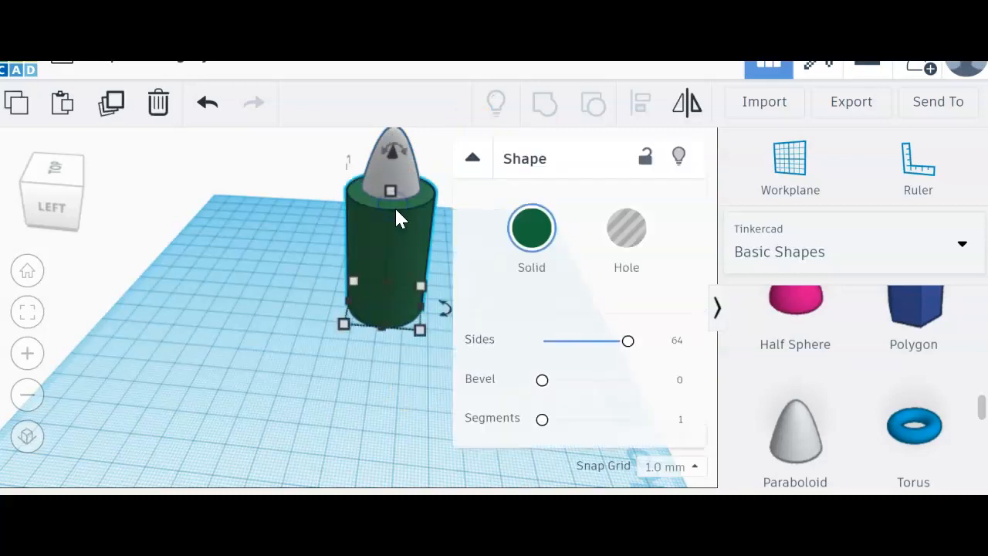
{"action": "left_click_drag", "start_coordinate": [393, 196], "coordinate": [393, 198]}
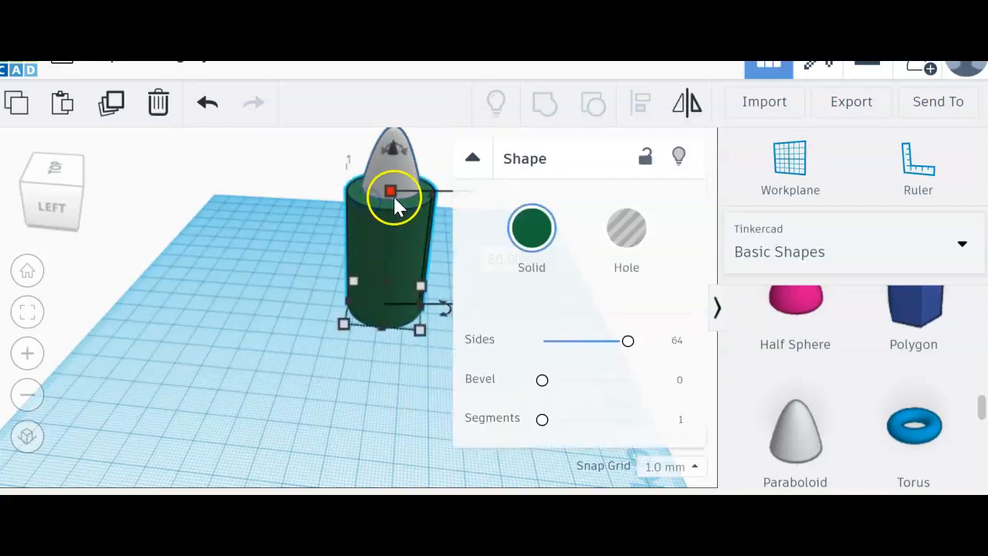
Stretch one side of the paraboloid's base outward toward the cylinder's rim, and deselect it.
{"action": "left_click", "coordinate": [394, 179]}
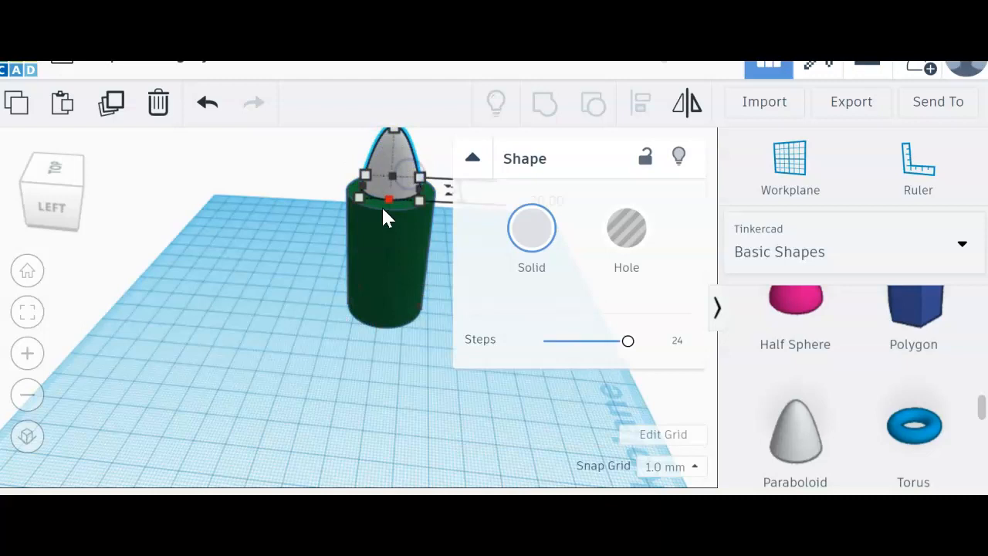
{"action": "left_click_drag", "start_coordinate": [387, 197], "coordinate": [386, 203]}
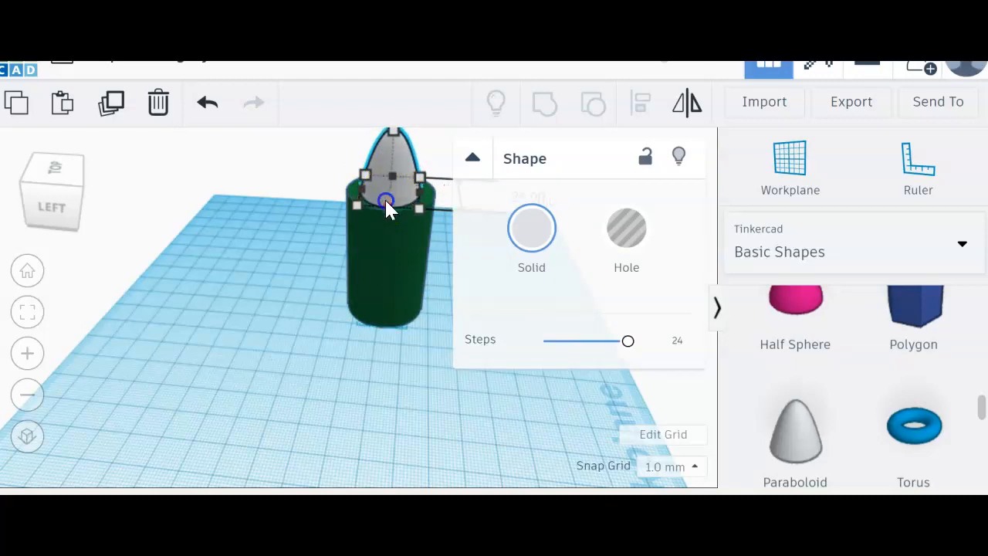
{"action": "left_click", "coordinate": [464, 161]}
{"action": "left_click", "coordinate": [399, 384]}
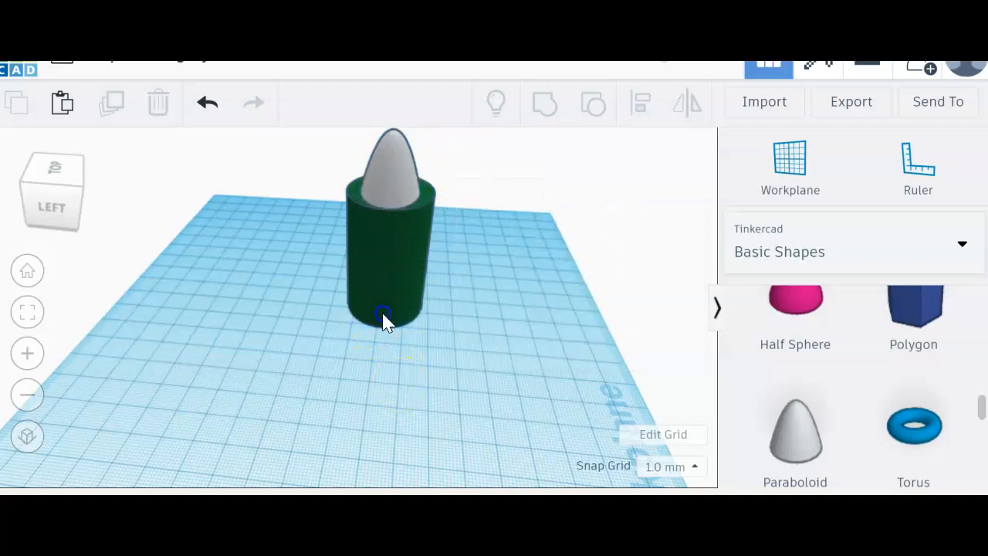
Check the base dimensions of the green cylinder.
{"action": "left_click", "coordinate": [382, 329]}
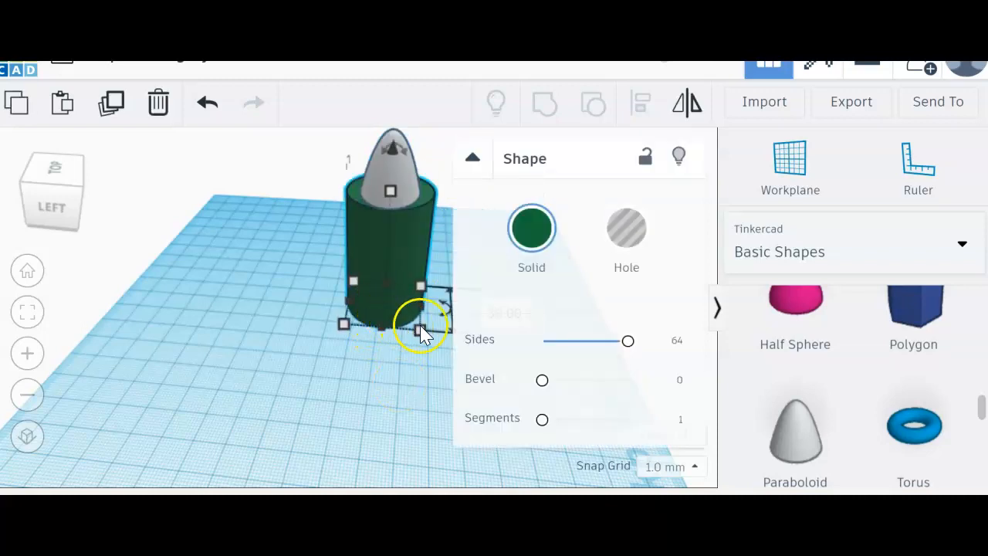
{"action": "mouse_move", "coordinate": [422, 332]}
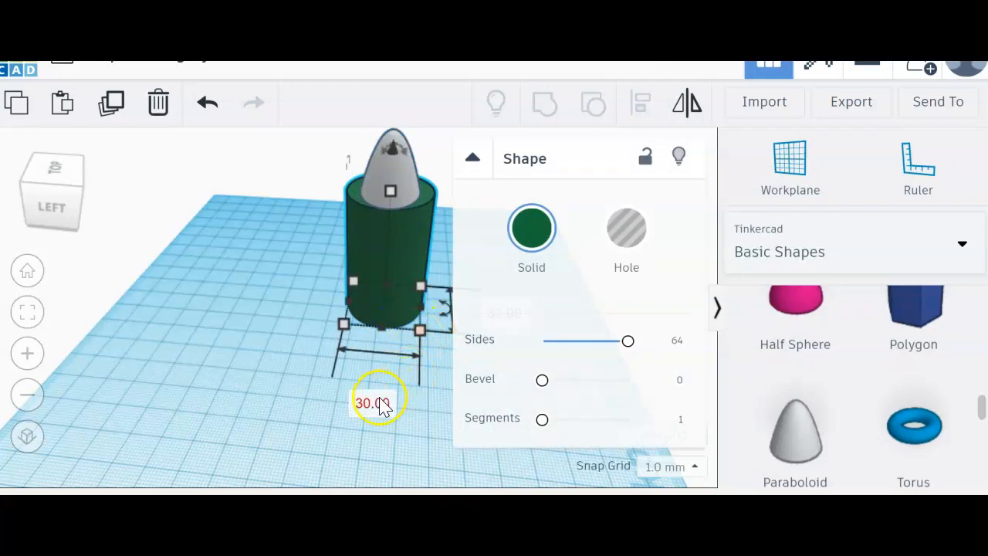
{"action": "mouse_move", "coordinate": [348, 328]}
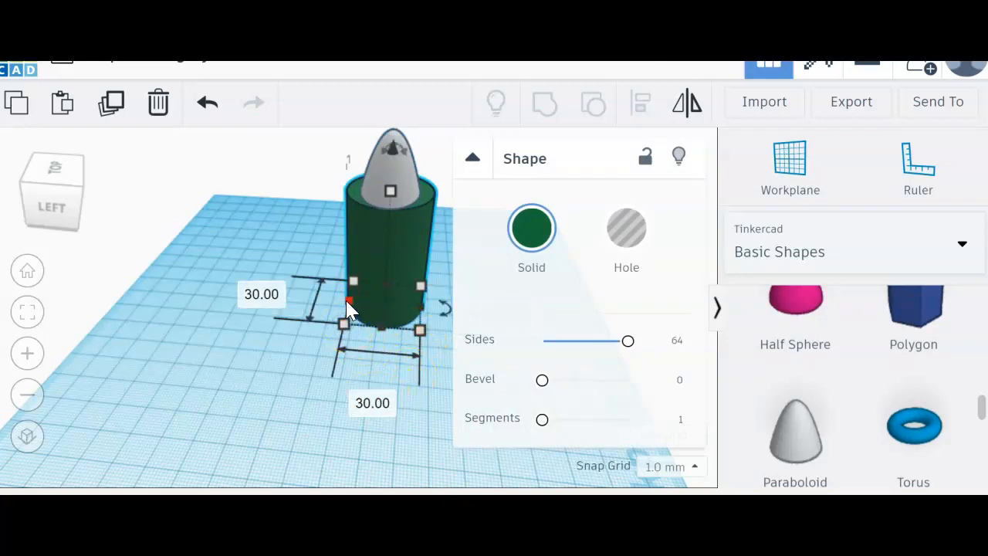
Set the first side of the paraboloid's base to 30 mm to match the cylinder.
{"action": "left_click", "coordinate": [386, 203]}
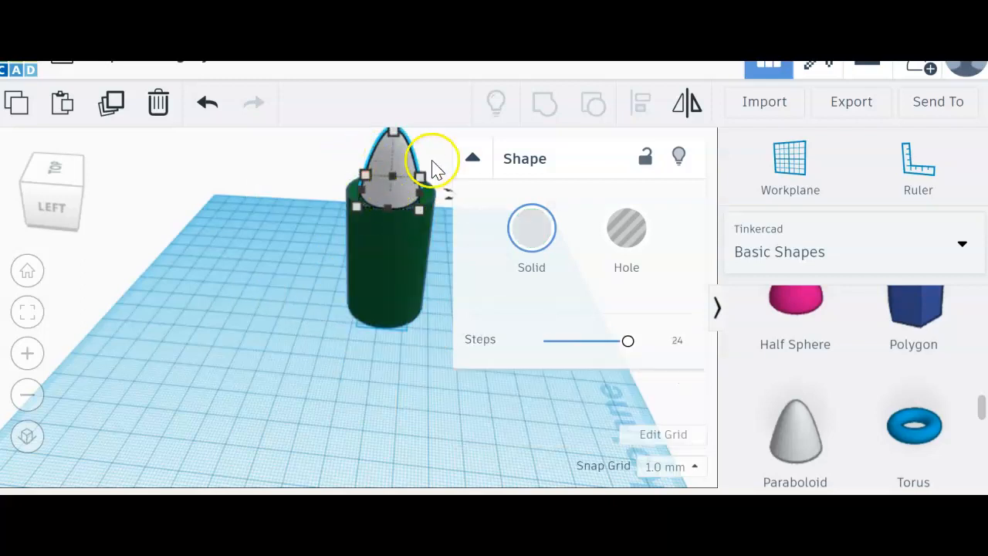
{"action": "mouse_move", "coordinate": [409, 187]}
{"action": "left_click", "coordinate": [404, 286]}
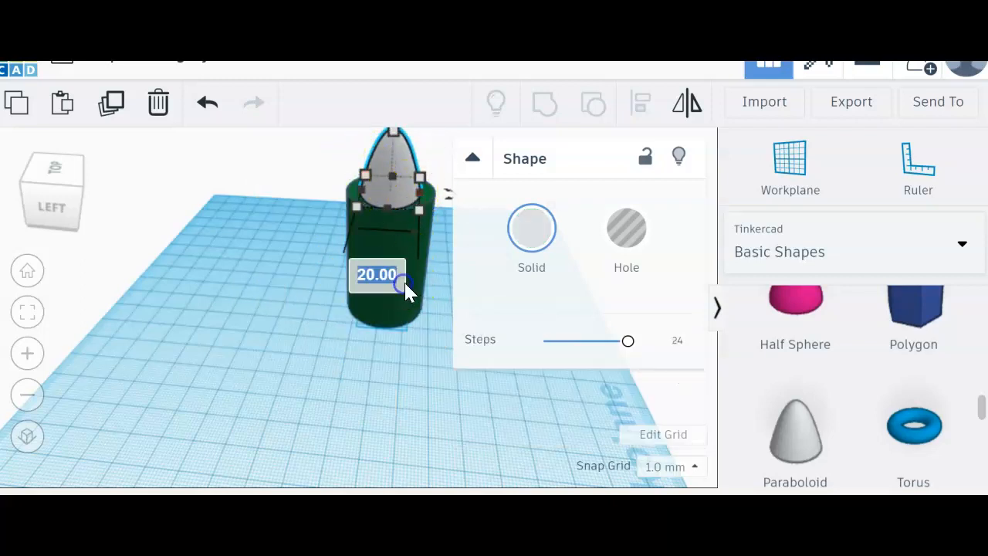
{"action": "key", "text": "BackSpace"}
{"action": "type", "text": "30"}
{"action": "key", "text": "Return"}
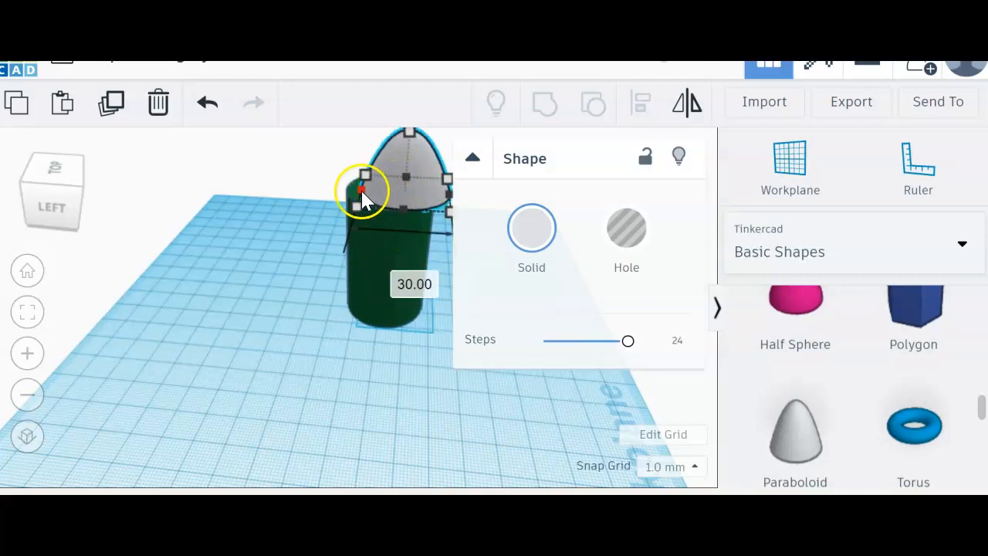
Shift the widened paraboloid sideways until it sits centred over the cylinder, and deselect it.
{"action": "left_click", "coordinate": [390, 193]}
{"action": "left_click_drag", "start_coordinate": [389, 184], "coordinate": [379, 184]}
{"action": "left_click", "coordinate": [447, 397]}
{"action": "mouse_move", "coordinate": [392, 393]}
{"action": "right_mouse_down"}
{"action": "mouse_move", "coordinate": [623, 390]}
{"action": "mouse_move", "coordinate": [741, 412]}
{"action": "mouse_move", "coordinate": [780, 397]}
{"action": "mouse_move", "coordinate": [860, 408]}
{"action": "mouse_move", "coordinate": [896, 398]}
{"action": "right_mouse_up"}
Set the other side of the paraboloid's base to 30 mm and deselect it.
{"action": "left_click", "coordinate": [327, 210]}
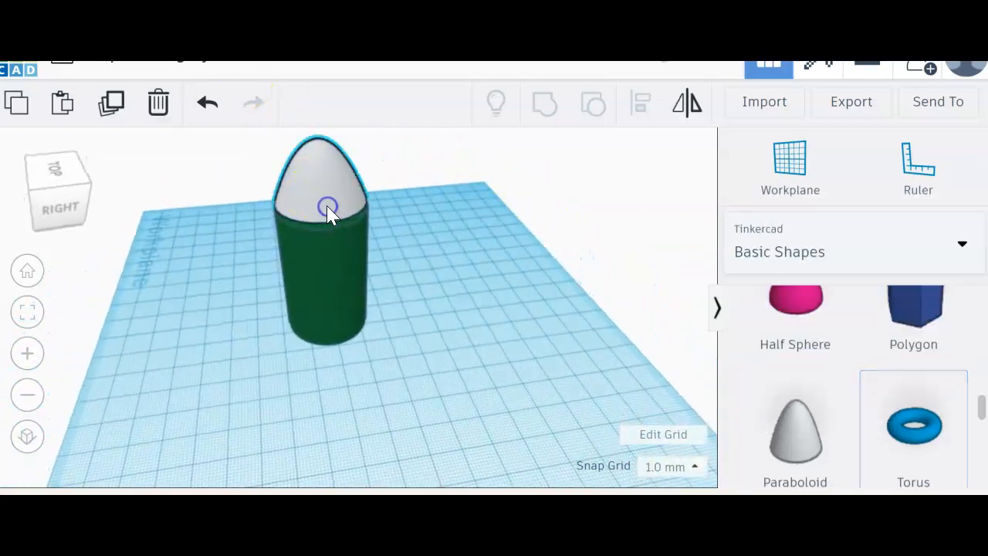
{"action": "left_click", "coordinate": [326, 221]}
{"action": "left_click", "coordinate": [144, 216]}
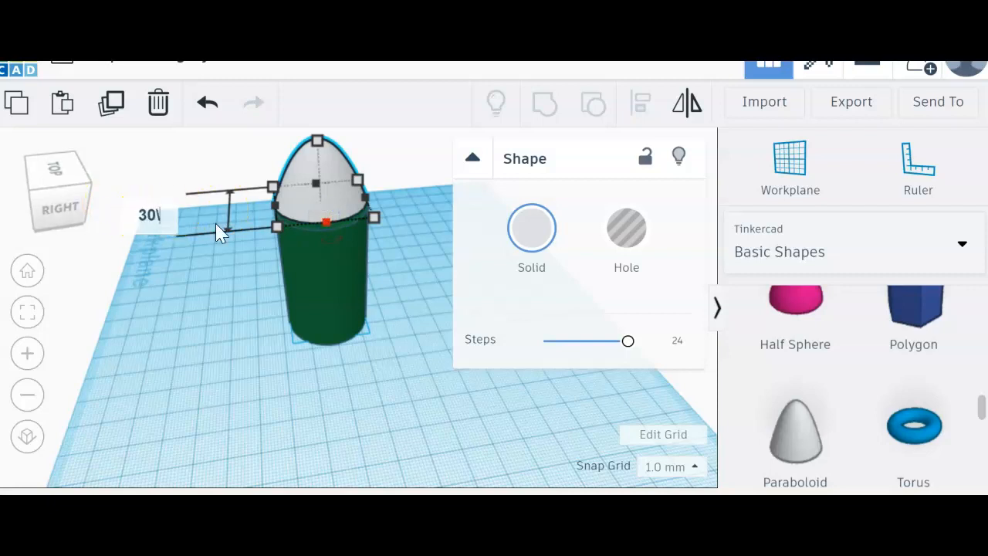
{"action": "type", "text": "30"}
{"action": "left_click", "coordinate": [212, 203]}
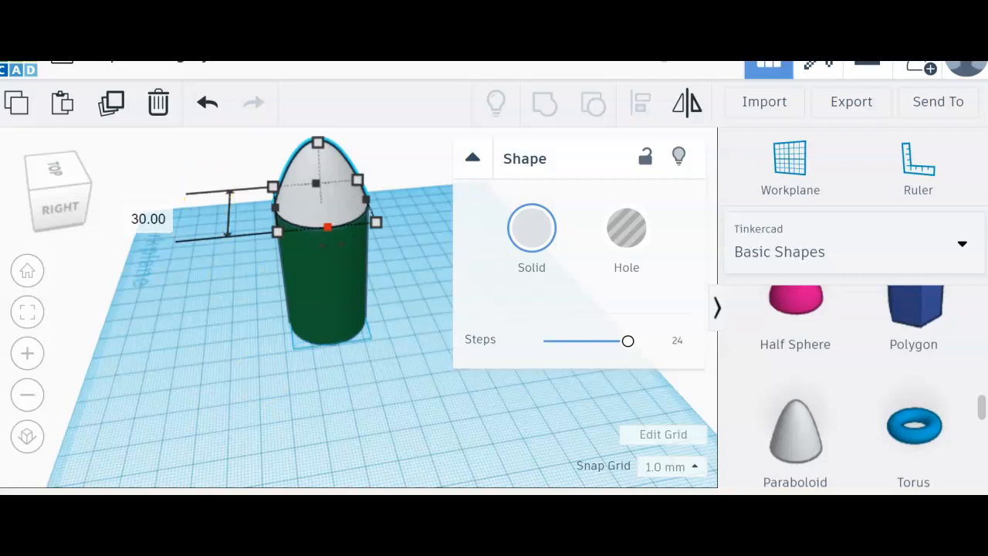
{"action": "left_click", "coordinate": [351, 479]}
Stretch the paraboloid's height to 22 mm.
{"action": "right_click_drag", "start_coordinate": [377, 408], "coordinate": [221, 411]}
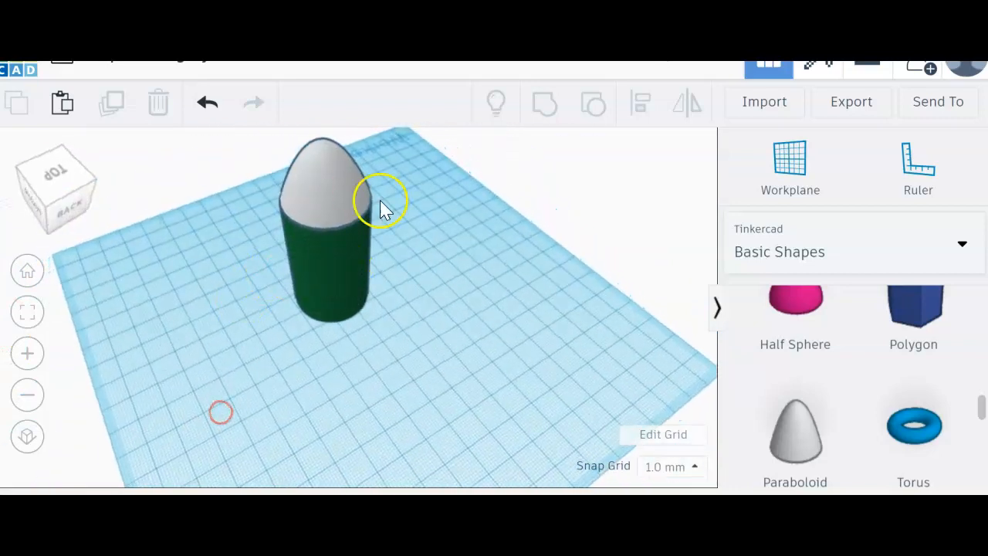
{"action": "left_click", "coordinate": [323, 155]}
{"action": "left_click", "coordinate": [328, 143]}
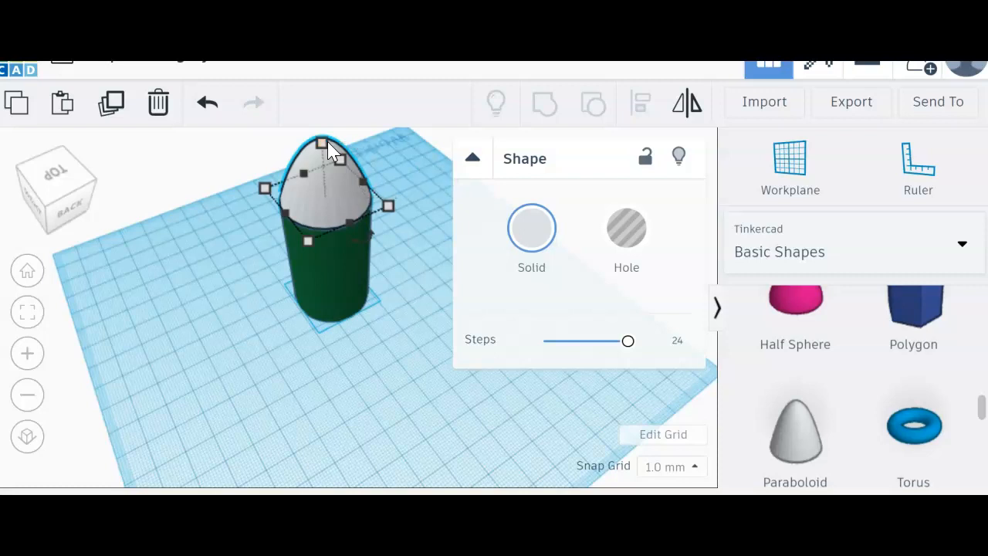
{"action": "left_click", "coordinate": [320, 151]}
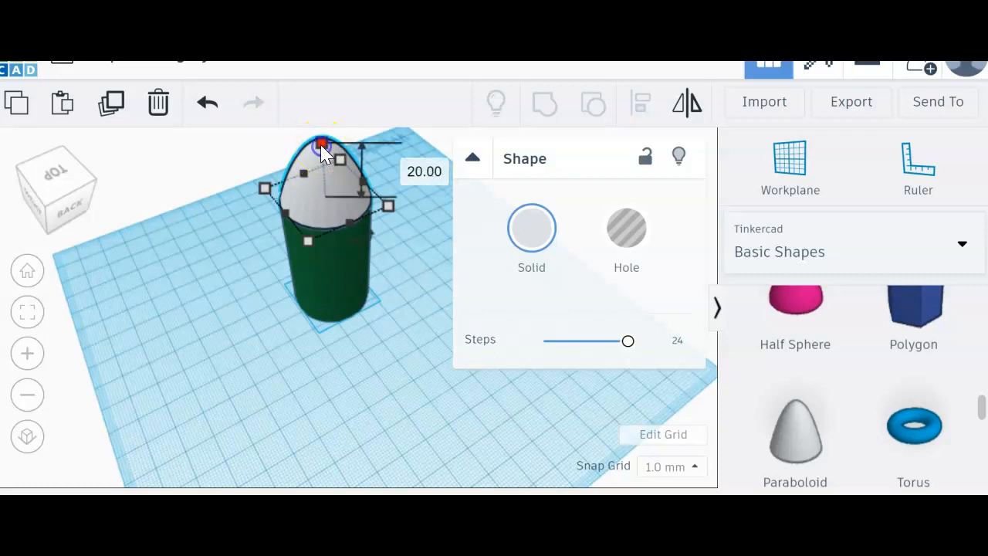
{"action": "left_click_drag", "start_coordinate": [321, 147], "coordinate": [322, 149]}
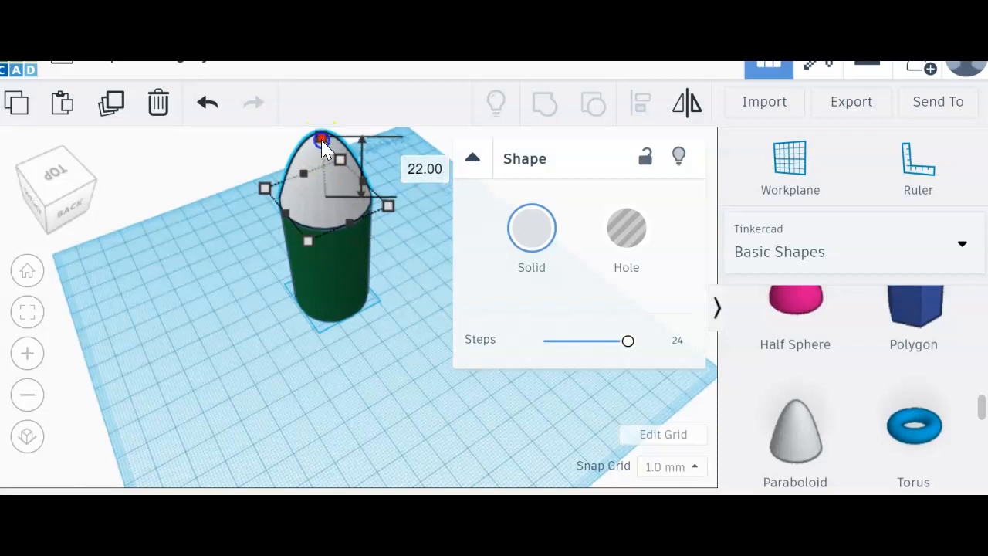
Deselect the paraboloid and examine how its base meets the cylinder's top edge from the side and from above.
{"action": "right_click_drag", "start_coordinate": [370, 419], "coordinate": [546, 362]}
{"action": "left_click", "coordinate": [484, 161]}
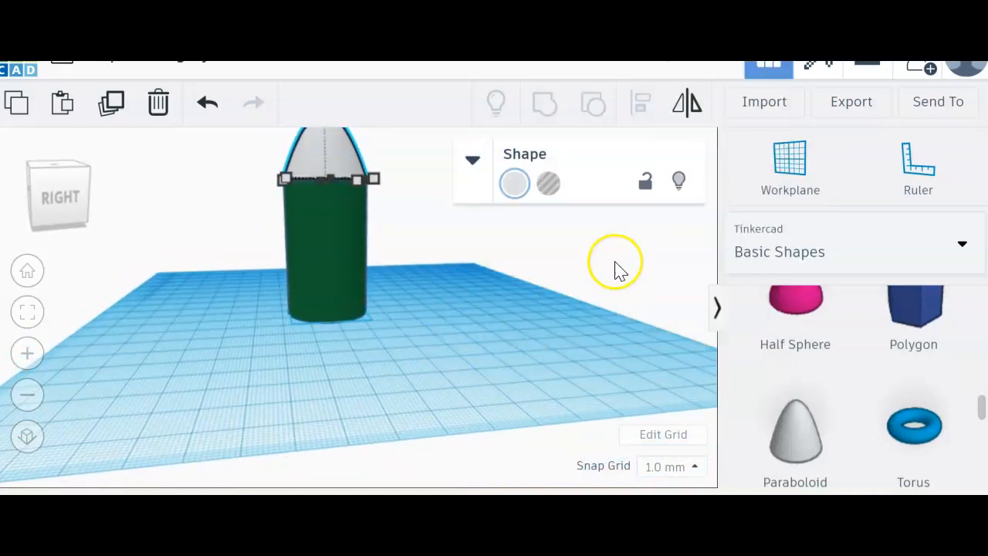
{"action": "left_click", "coordinate": [573, 355]}
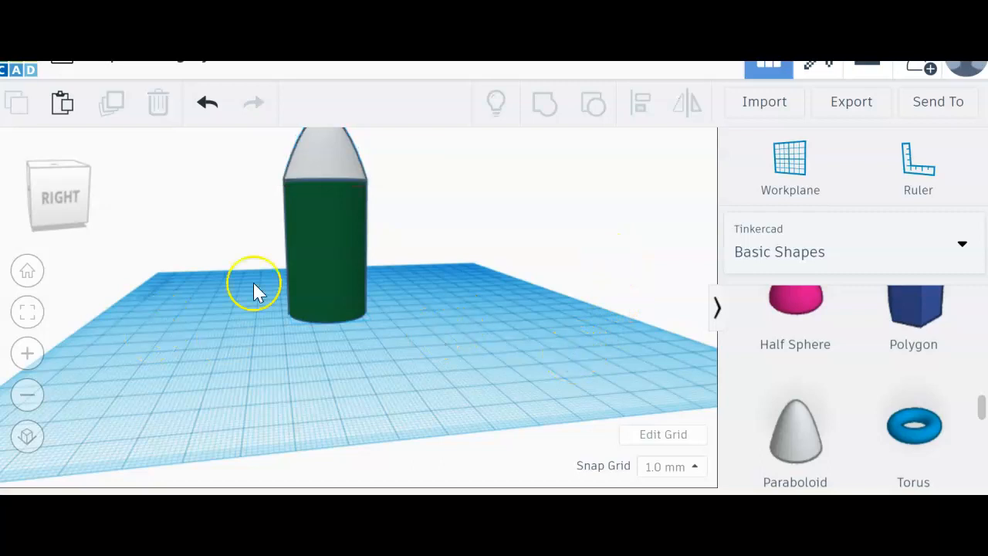
{"action": "scroll", "coordinate": [273, 290], "scroll_direction": "up", "scroll_amount": 2}
{"action": "scroll", "coordinate": [274, 290], "scroll_direction": "down", "scroll_amount": 3}
{"action": "scroll", "coordinate": [274, 291], "scroll_direction": "down", "scroll_amount": 1}
{"action": "left_click", "coordinate": [560, 430]}
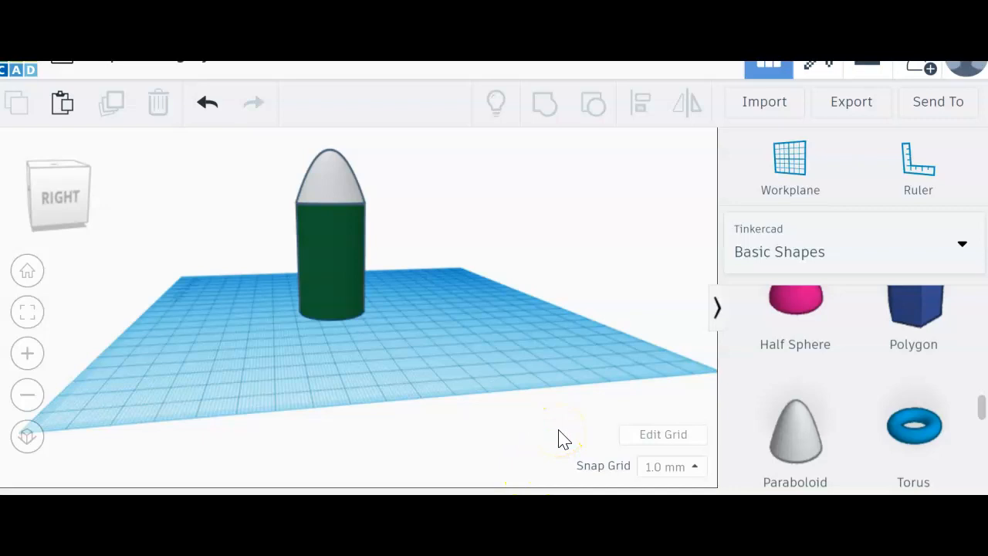
{"action": "left_click", "coordinate": [352, 293]}
{"action": "left_click", "coordinate": [456, 325]}
{"action": "right_click_drag", "start_coordinate": [458, 327], "coordinate": [480, 342]}
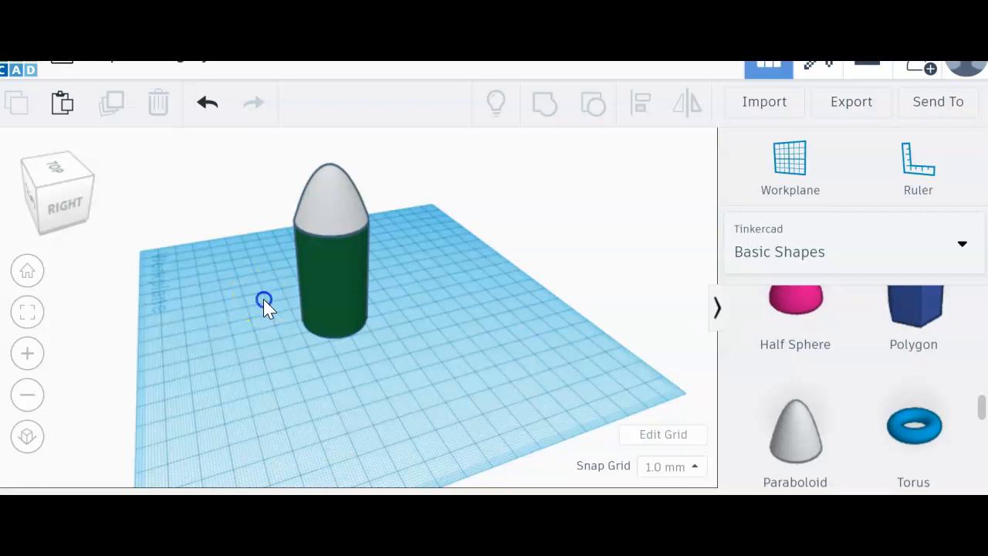
{"action": "left_click_drag", "start_coordinate": [405, 310], "coordinate": [480, 394]}
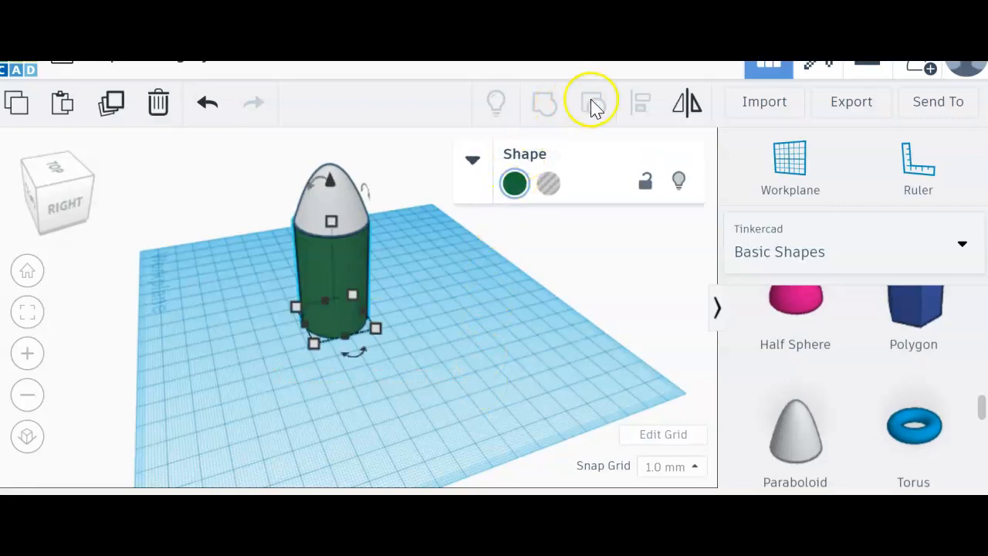
{"action": "left_click", "coordinate": [686, 112]}
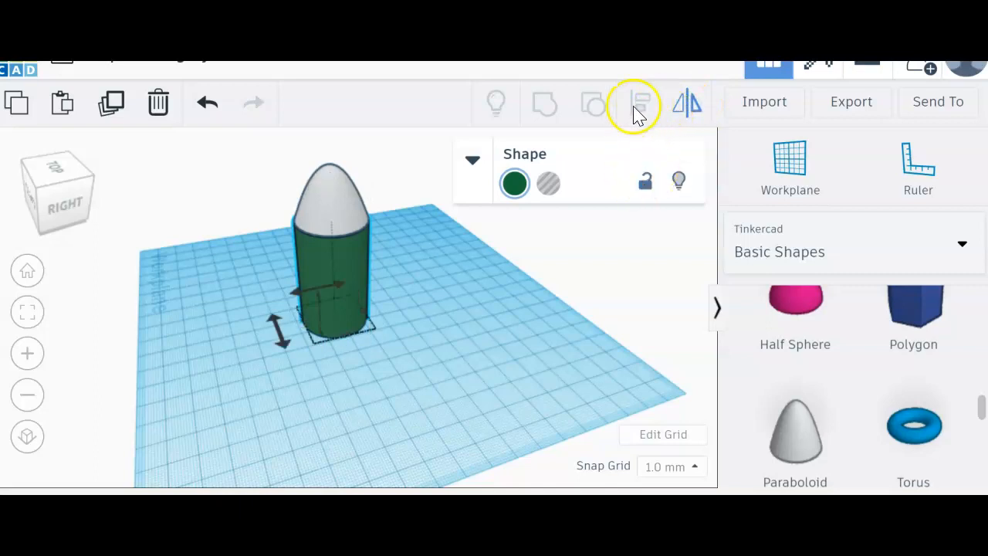
{"action": "left_click", "coordinate": [684, 103]}
{"action": "left_click", "coordinate": [324, 274]}
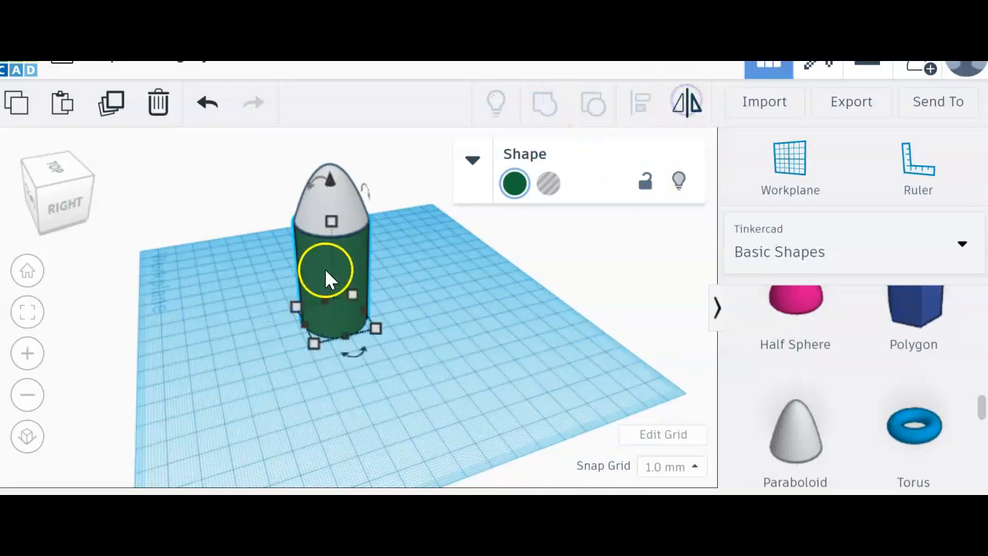
{"action": "left_click", "coordinate": [441, 213]}
{"action": "left_click_drag", "start_coordinate": [442, 314], "coordinate": [486, 354]}
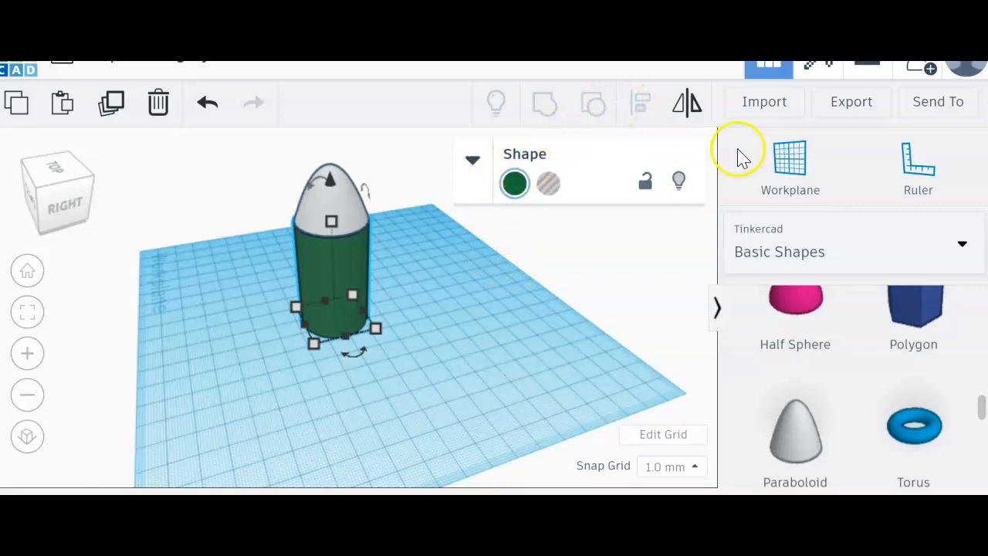
{"action": "left_click", "coordinate": [689, 105]}
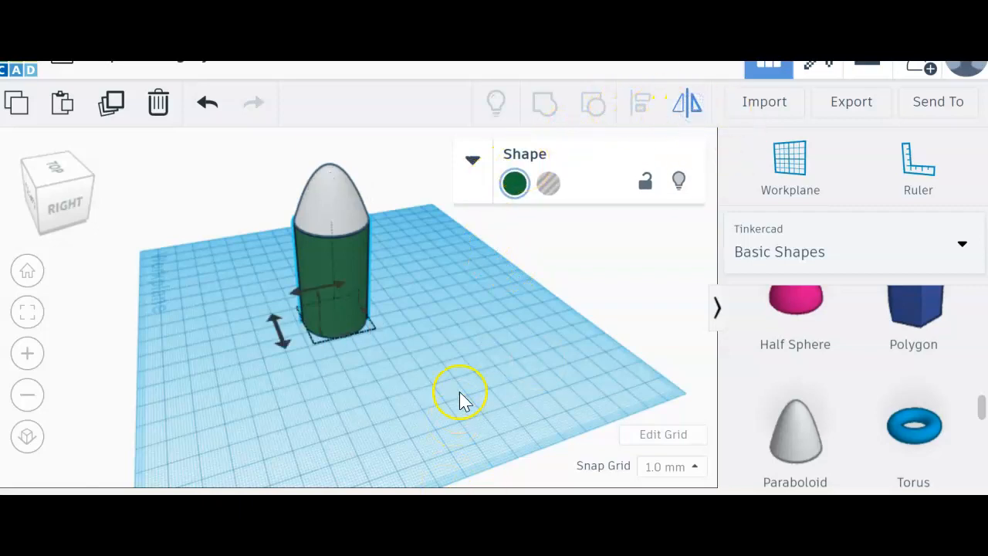
{"action": "left_click", "coordinate": [686, 97]}
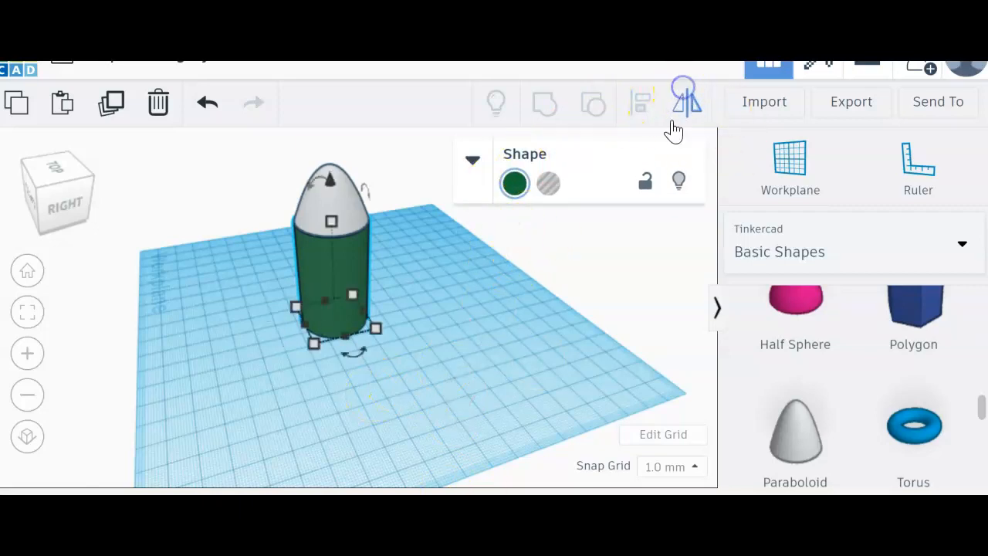
{"action": "right_click_drag", "start_coordinate": [353, 403], "coordinate": [532, 383]}
{"action": "left_click", "coordinate": [472, 255]}
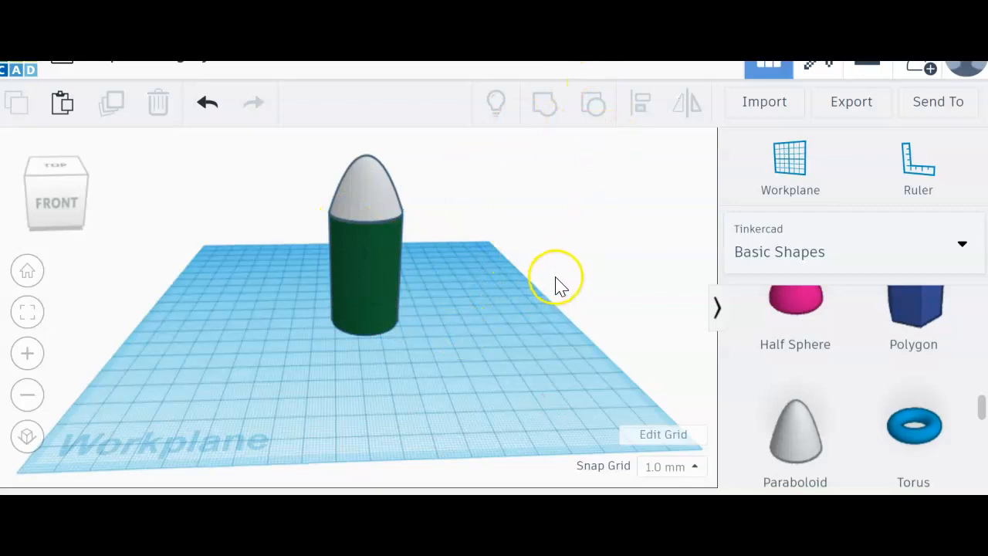
{"action": "right_click_drag", "start_coordinate": [487, 374], "coordinate": [530, 391]}
{"action": "left_click_drag", "start_coordinate": [389, 286], "coordinate": [564, 378]}
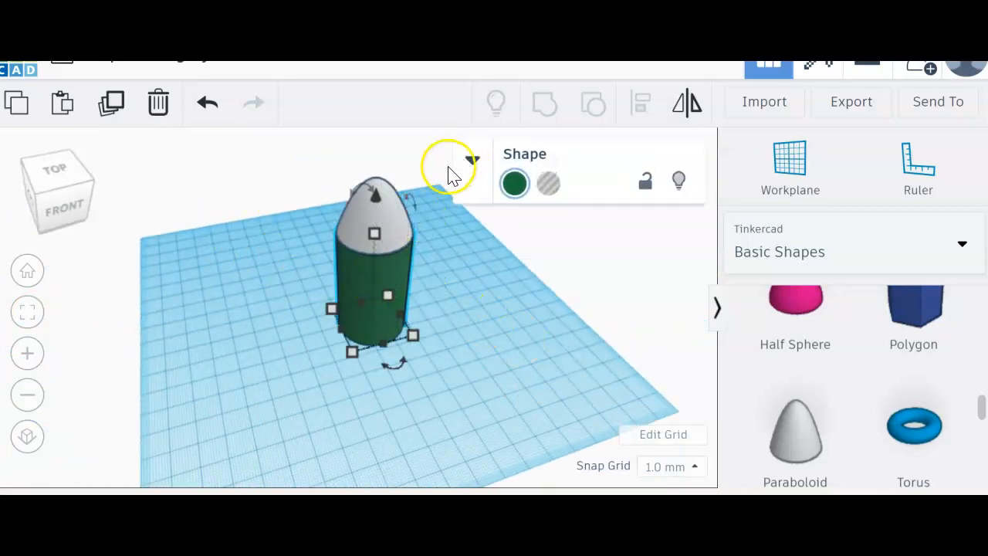
{"action": "left_click", "coordinate": [687, 102]}
{"action": "left_click", "coordinate": [330, 271]}
{"action": "left_click", "coordinate": [359, 225]}
Select both the paraboloid and the cylinder, lock them against editing, and deselect them.
{"action": "left_click_drag", "start_coordinate": [303, 213], "coordinate": [502, 397]}
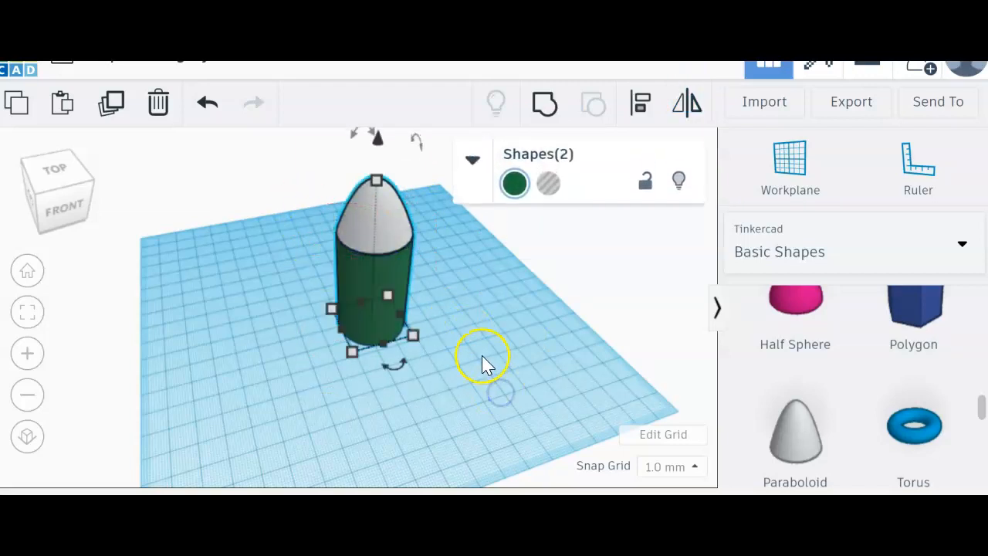
{"action": "left_click", "coordinate": [473, 160]}
{"action": "left_click", "coordinate": [647, 160]}
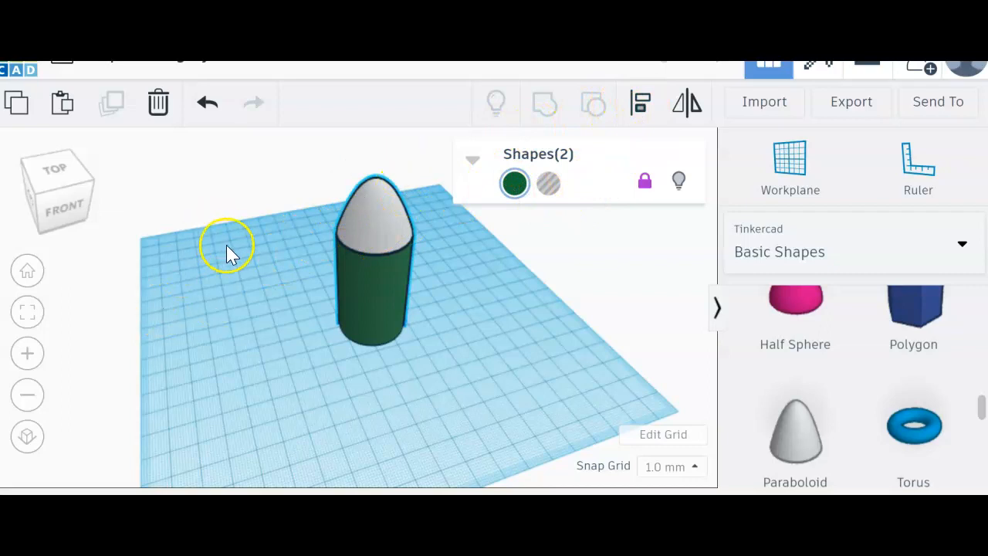
{"action": "left_click", "coordinate": [269, 246]}
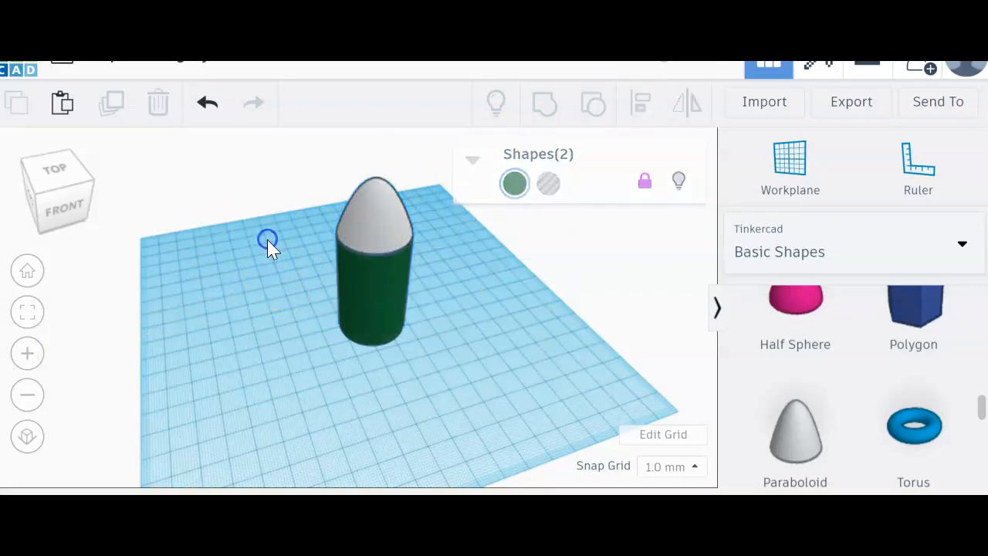
Select both locked shapes, unlock their editing, and group them into one solid.
{"action": "left_click_drag", "start_coordinate": [275, 220], "coordinate": [492, 420]}
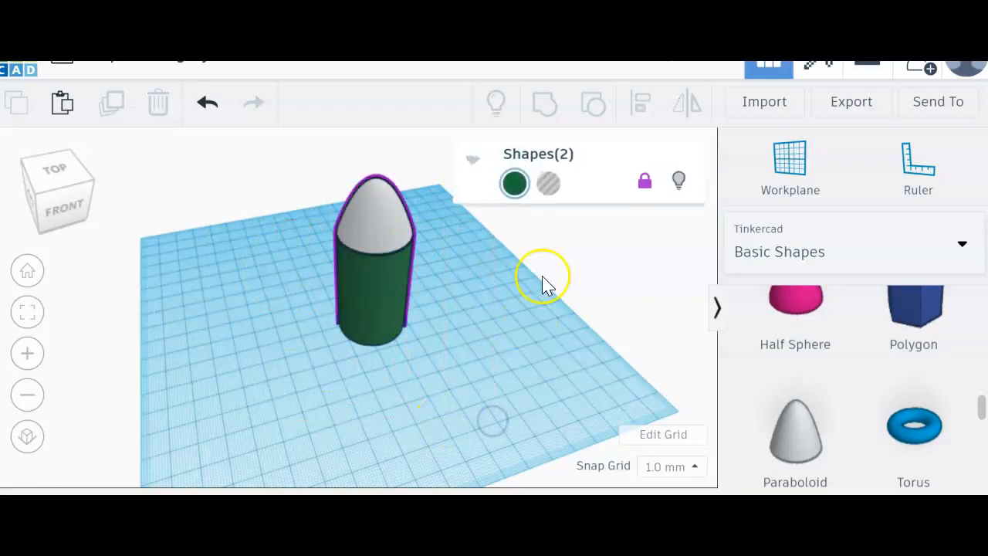
{"action": "left_click", "coordinate": [643, 182]}
{"action": "left_click", "coordinate": [650, 160]}
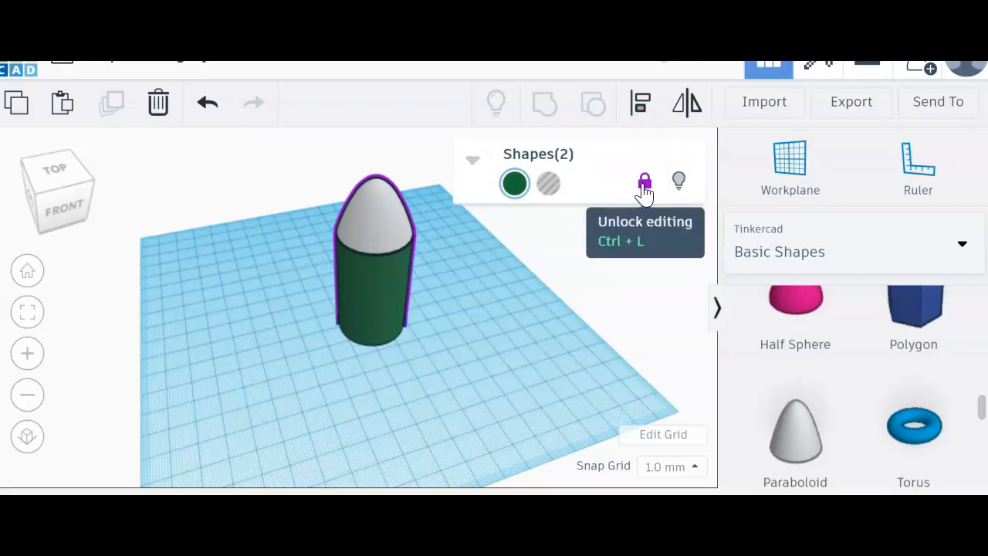
{"action": "left_click", "coordinate": [643, 108]}
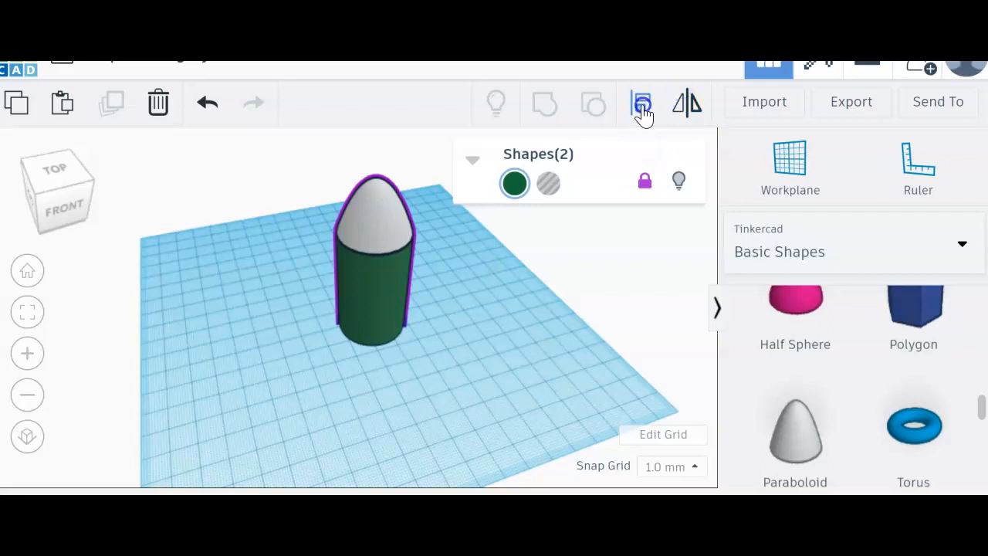
{"action": "left_click", "coordinate": [646, 185]}
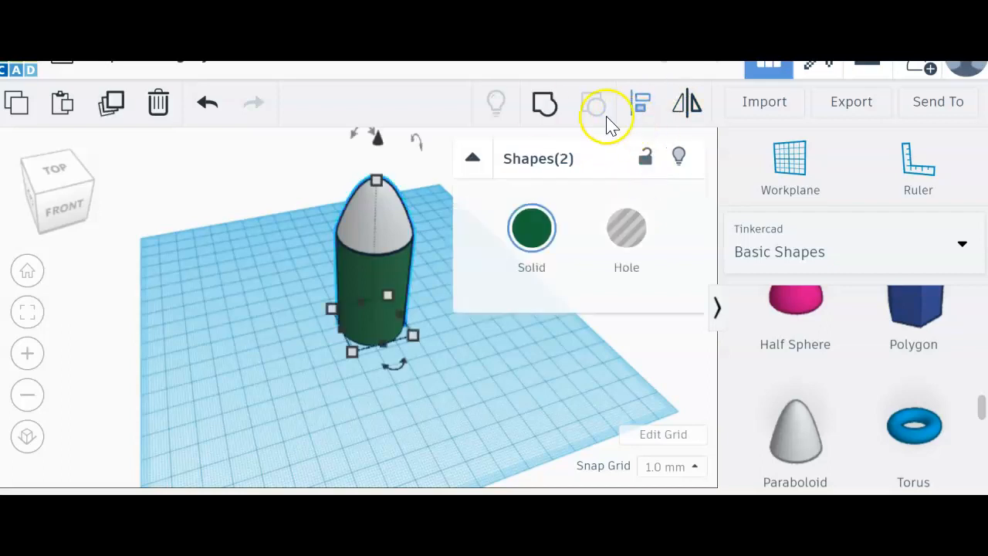
{"action": "left_click", "coordinate": [544, 106]}
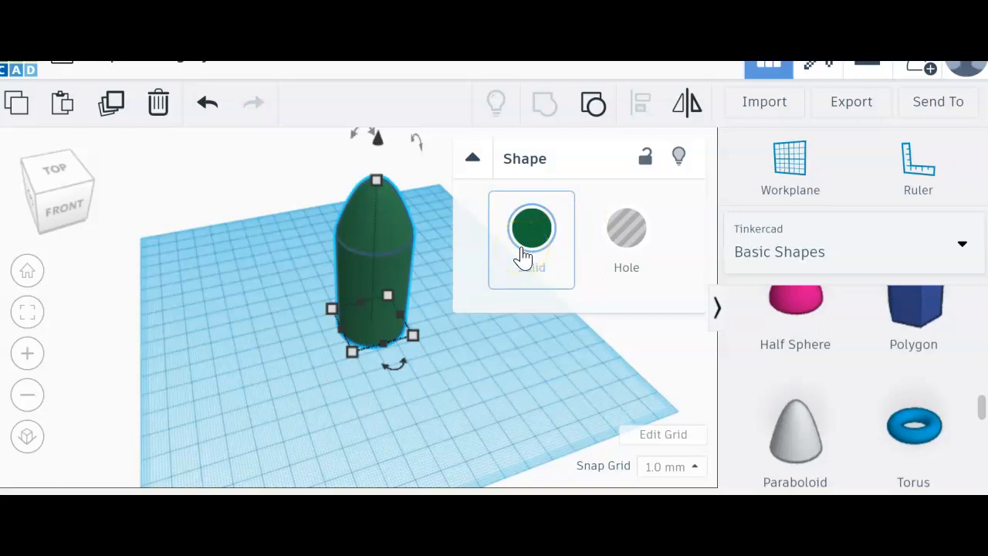
Recolour the grouped rocket body with the light purple preset and deselect it.
{"action": "left_click", "coordinate": [473, 160]}
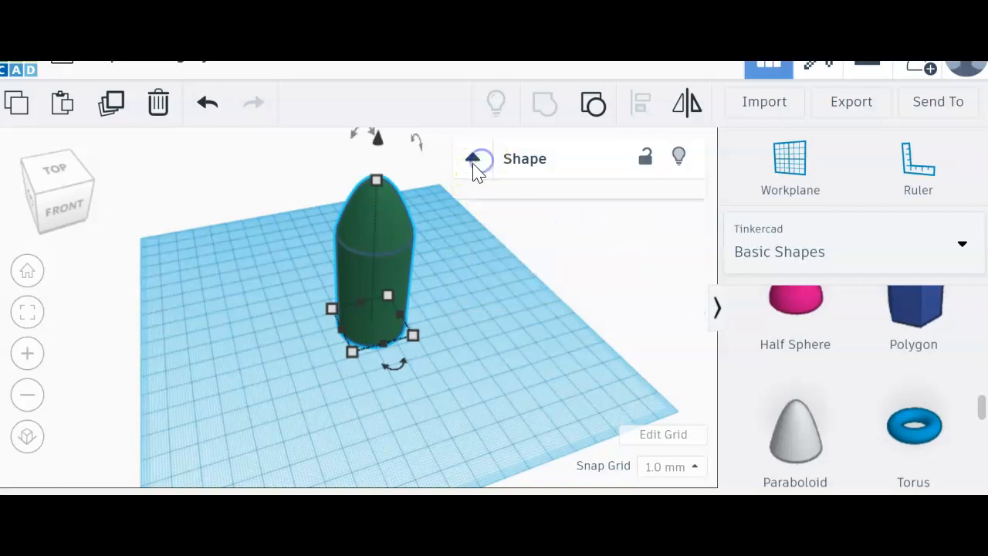
{"action": "left_click", "coordinate": [532, 226]}
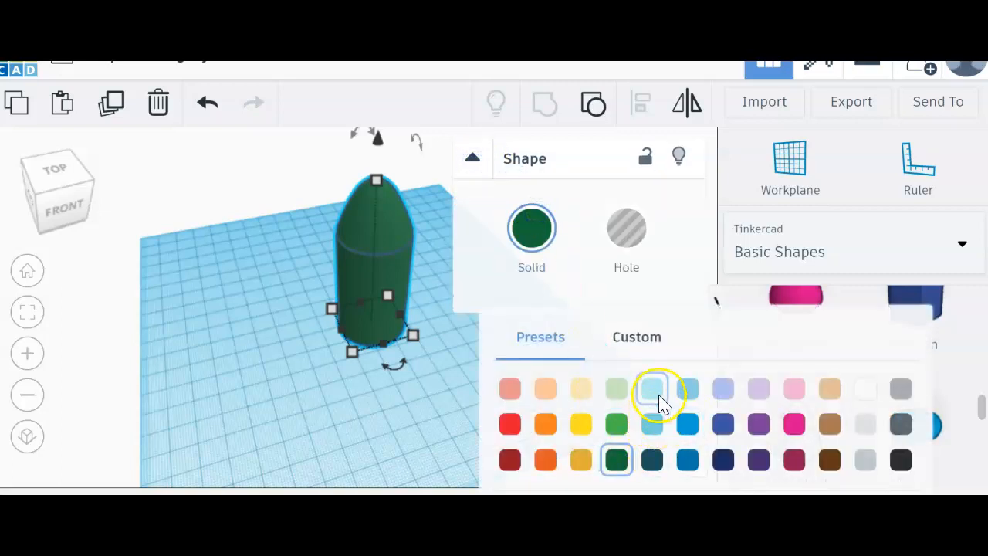
{"action": "left_click", "coordinate": [758, 390]}
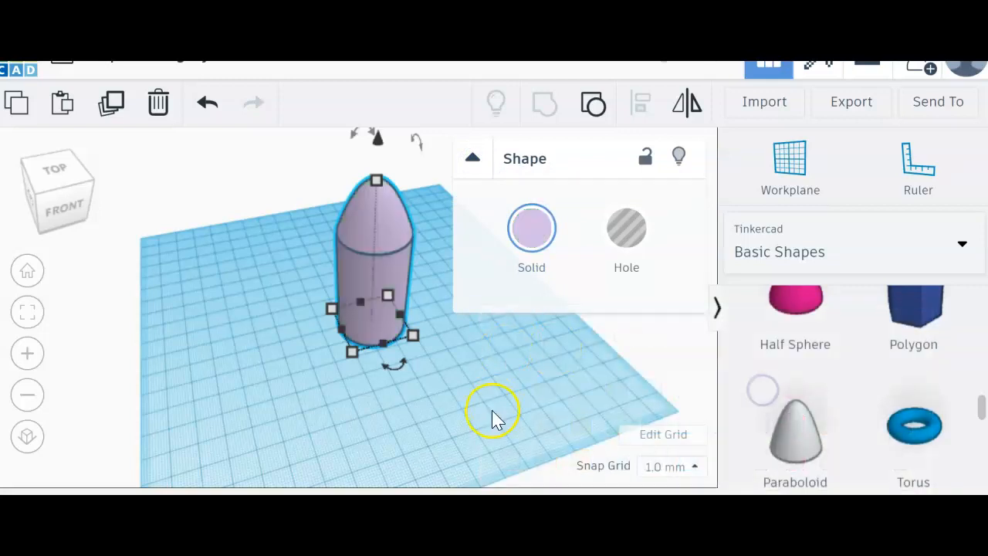
{"action": "left_click", "coordinate": [443, 403]}
Move the rocket body a short way across the workplane toward the viewer, as seen from its left side.
{"action": "right_click_drag", "start_coordinate": [435, 404], "coordinate": [551, 335]}
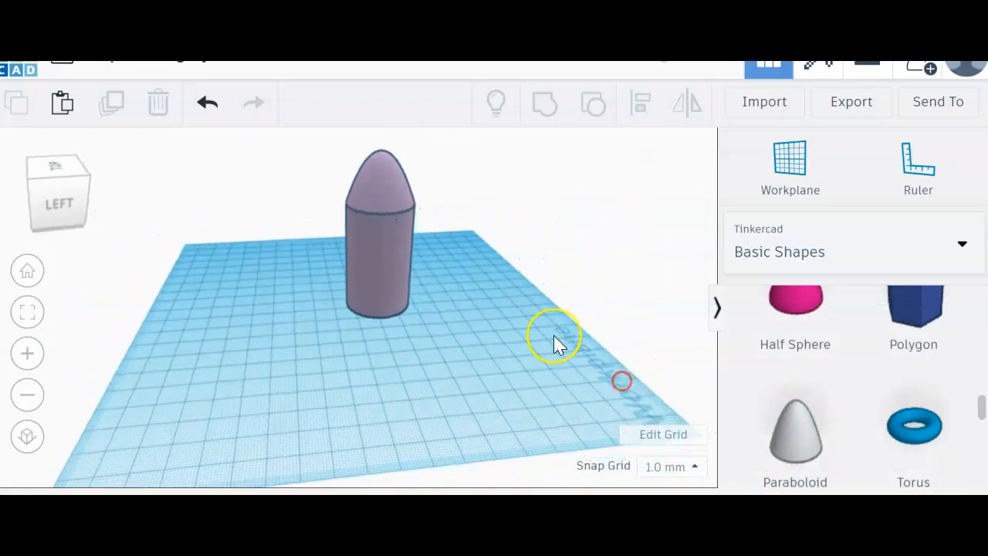
{"action": "left_click", "coordinate": [384, 272]}
{"action": "left_click_drag", "start_coordinate": [379, 275], "coordinate": [355, 306]}
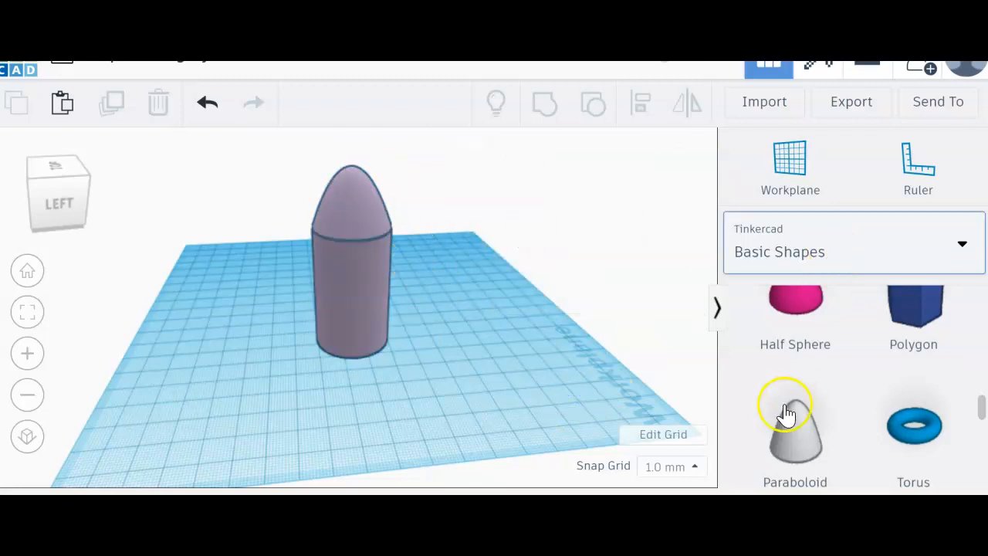
Add a Wedge from the Basic Shapes library to the workplane beside the rocket body and deselect it.
{"action": "scroll", "coordinate": [791, 409], "scroll_direction": "down", "scroll_amount": 8}
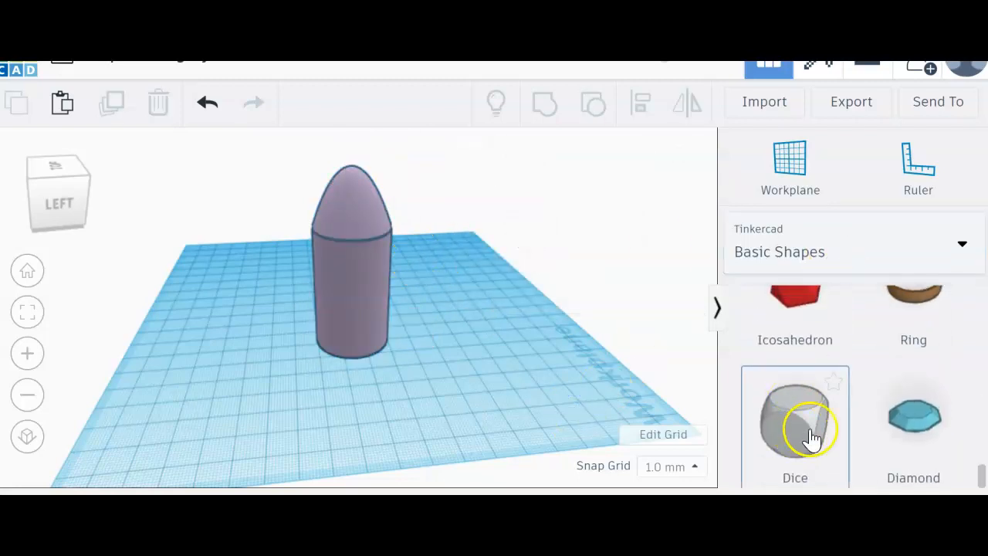
{"action": "scroll", "coordinate": [806, 432], "scroll_direction": "up", "scroll_amount": 4}
{"action": "scroll", "coordinate": [809, 440], "scroll_direction": "up", "scroll_amount": 5}
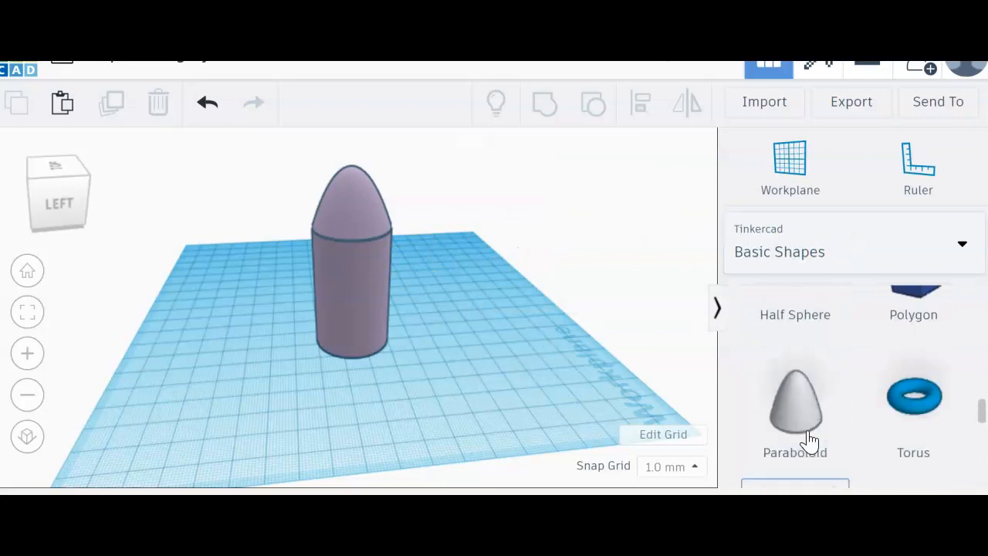
{"action": "left_click_drag", "start_coordinate": [792, 392], "coordinate": [519, 400]}
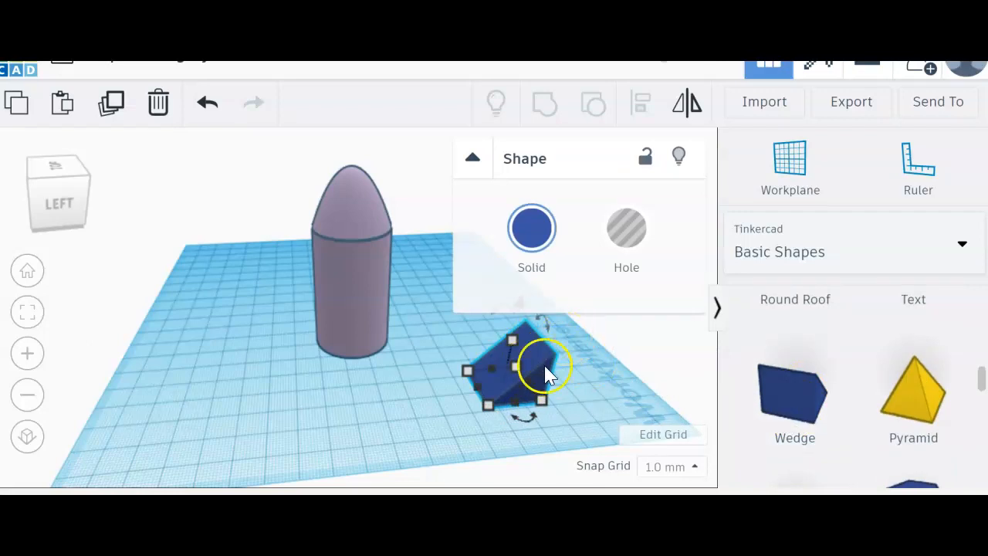
{"action": "left_click", "coordinate": [613, 369]}
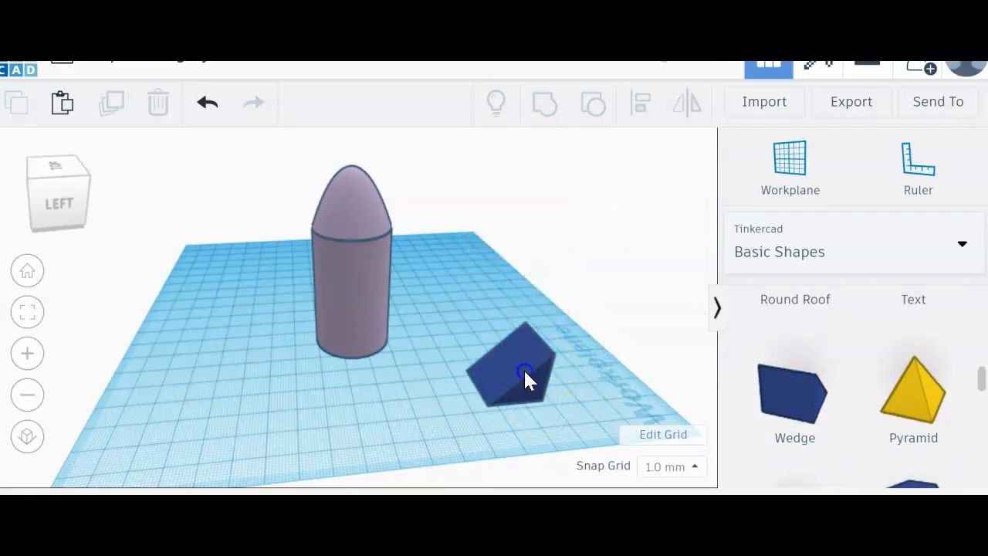
Reduce the wedge's thickness to 5 mm while keeping its base 20 mm long.
{"action": "left_click", "coordinate": [538, 397]}
{"action": "mouse_move", "coordinate": [542, 400]}
{"action": "left_mouse_down"}
{"action": "mouse_move", "coordinate": [524, 369]}
{"action": "mouse_move", "coordinate": [558, 416]}
{"action": "mouse_move", "coordinate": [530, 389]}
{"action": "left_mouse_up"}
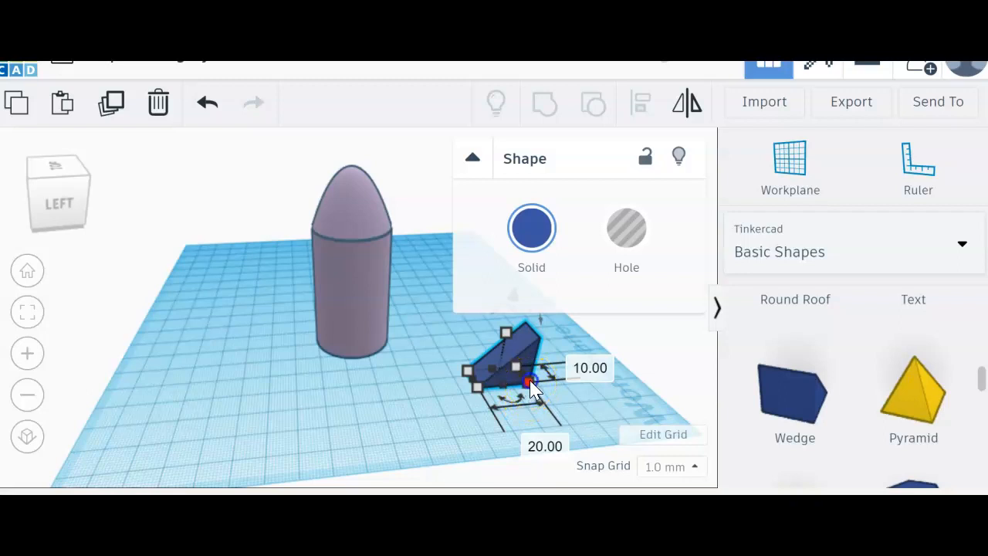
{"action": "left_click_drag", "start_coordinate": [526, 378], "coordinate": [525, 384]}
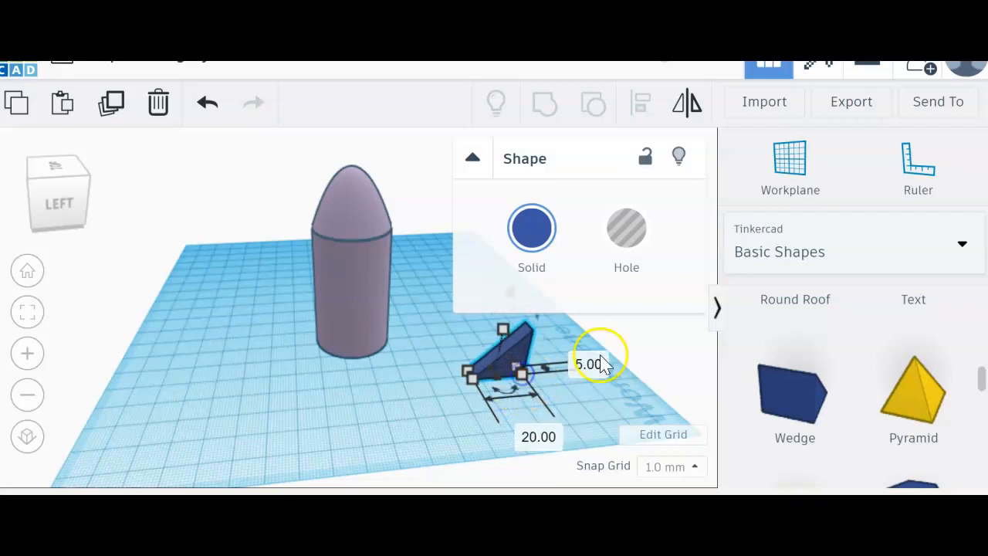
Move the thin wedge against the base of the cylinder as a fin, tall side toward the body, and deselect it.
{"action": "left_click", "coordinate": [544, 349]}
{"action": "left_click_drag", "start_coordinate": [506, 372], "coordinate": [316, 350]}
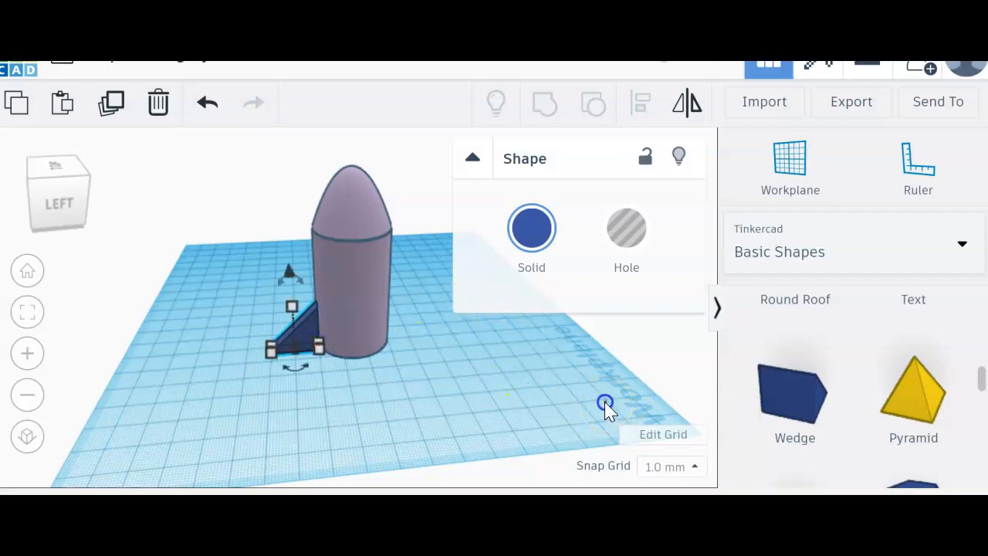
{"action": "left_click", "coordinate": [604, 401]}
Raise the attached fin's height to 25 mm and deselect it.
{"action": "right_click_drag", "start_coordinate": [432, 372], "coordinate": [384, 382]}
{"action": "left_click", "coordinate": [319, 312]}
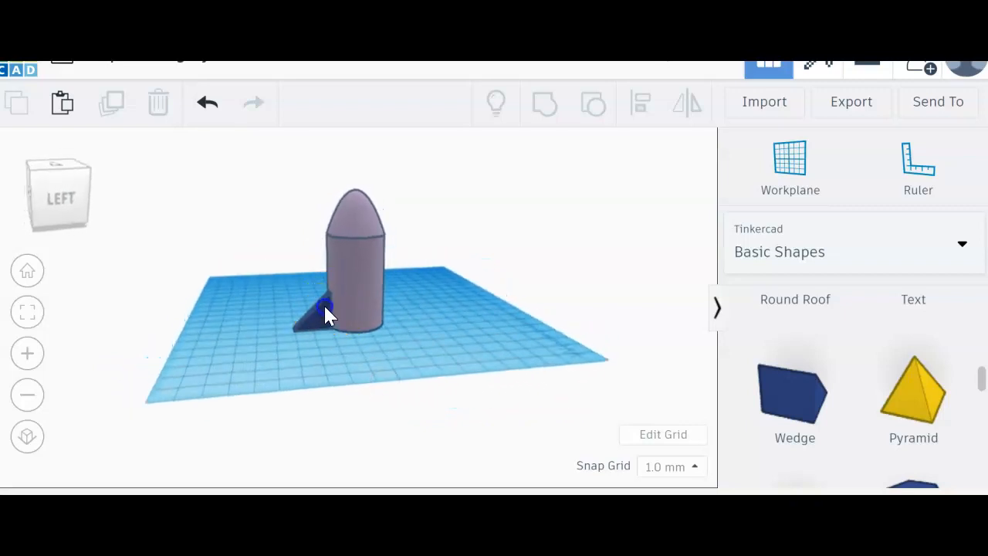
{"action": "left_click", "coordinate": [418, 320]}
{"action": "mouse_move", "coordinate": [378, 369]}
{"action": "right_mouse_down"}
{"action": "mouse_move", "coordinate": [238, 372]}
{"action": "mouse_move", "coordinate": [38, 357]}
{"action": "mouse_move", "coordinate": [3, 324]}
{"action": "mouse_move", "coordinate": [155, 347]}
{"action": "mouse_move", "coordinate": [390, 353]}
{"action": "mouse_move", "coordinate": [514, 379]}
{"action": "mouse_move", "coordinate": [344, 360]}
{"action": "mouse_move", "coordinate": [353, 356]}
{"action": "mouse_move", "coordinate": [350, 388]}
{"action": "right_mouse_up"}
{"action": "left_click", "coordinate": [309, 339]}
{"action": "left_click", "coordinate": [302, 300]}
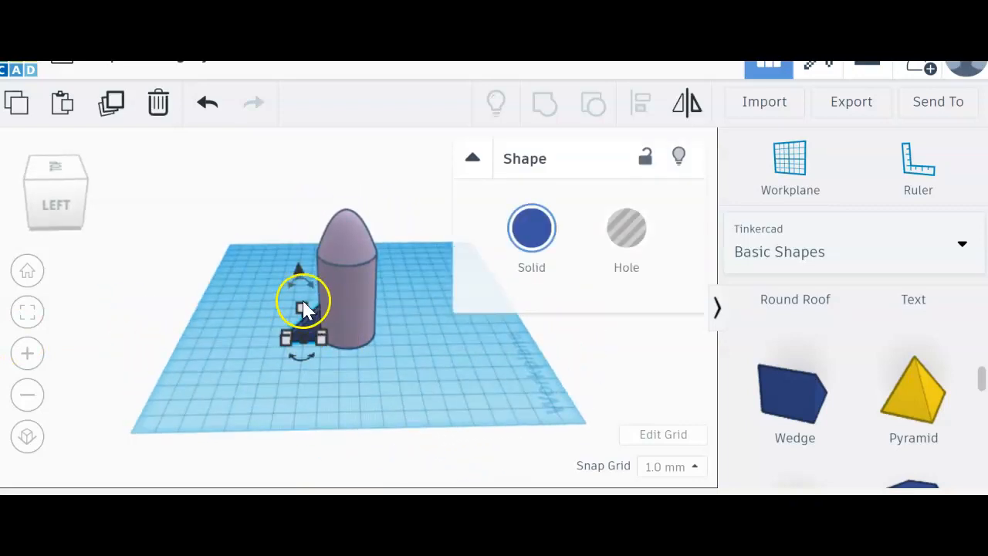
{"action": "left_click_drag", "start_coordinate": [303, 300], "coordinate": [305, 300]}
{"action": "left_click", "coordinate": [494, 423]}
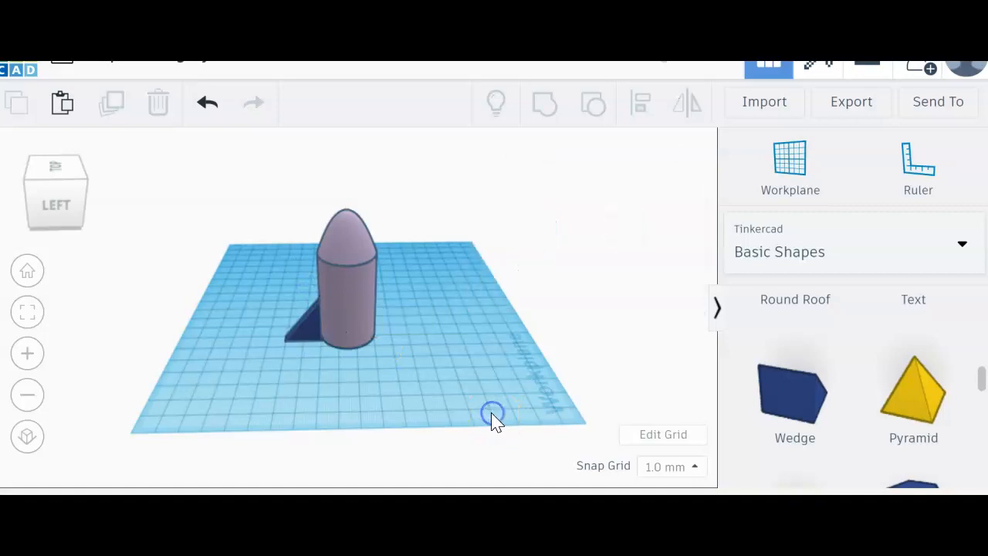
Add a second Wedge to the workplane on the opposite side of the rocket from the first fin.
{"action": "left_click", "coordinate": [795, 396]}
{"action": "left_click_drag", "start_coordinate": [785, 395], "coordinate": [452, 363]}
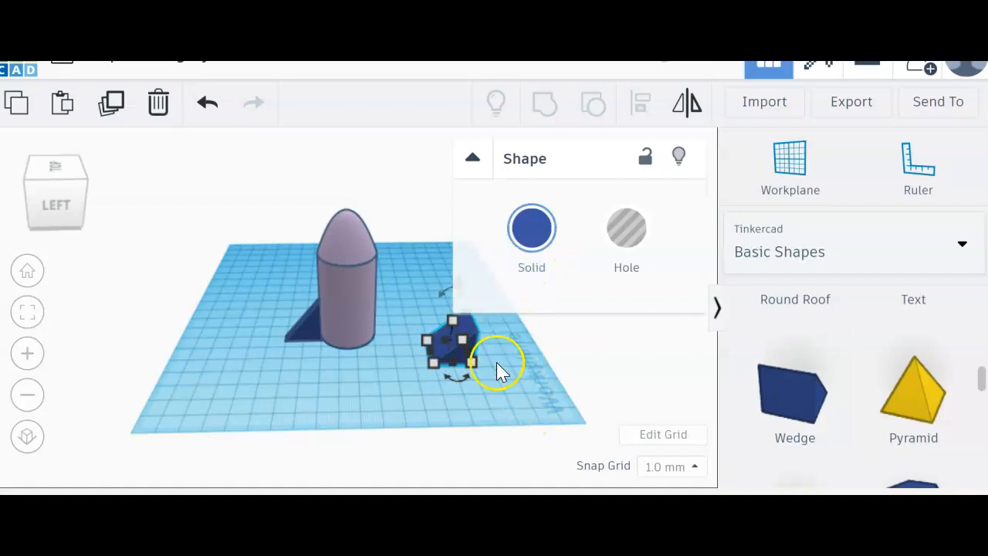
{"action": "left_click", "coordinate": [501, 366]}
Stretch the second wedge's base slightly from one corner, to about 21 mm by 24 mm.
{"action": "left_click", "coordinate": [451, 339]}
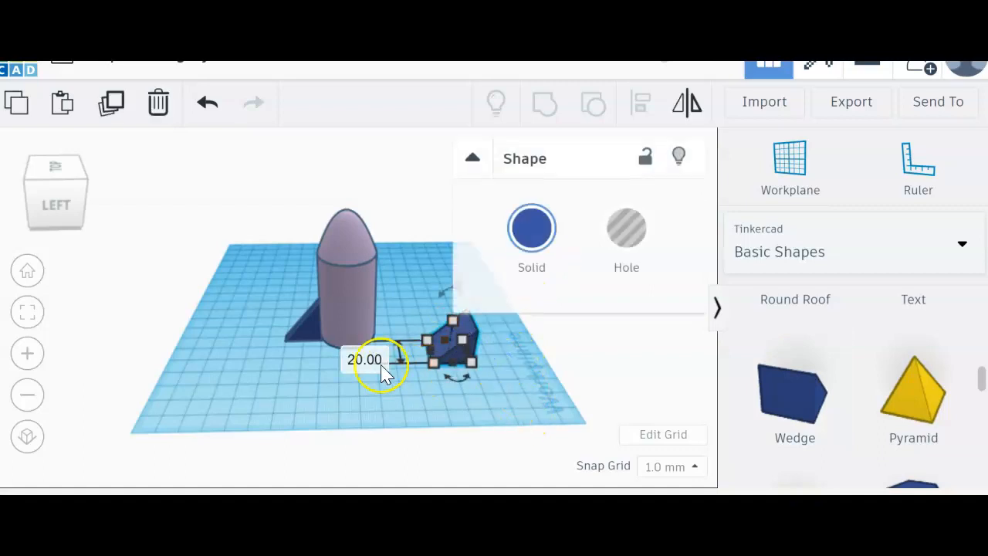
{"action": "mouse_move", "coordinate": [428, 360]}
{"action": "left_mouse_down"}
{"action": "mouse_move", "coordinate": [466, 378]}
{"action": "mouse_move", "coordinate": [435, 366]}
{"action": "left_mouse_up"}
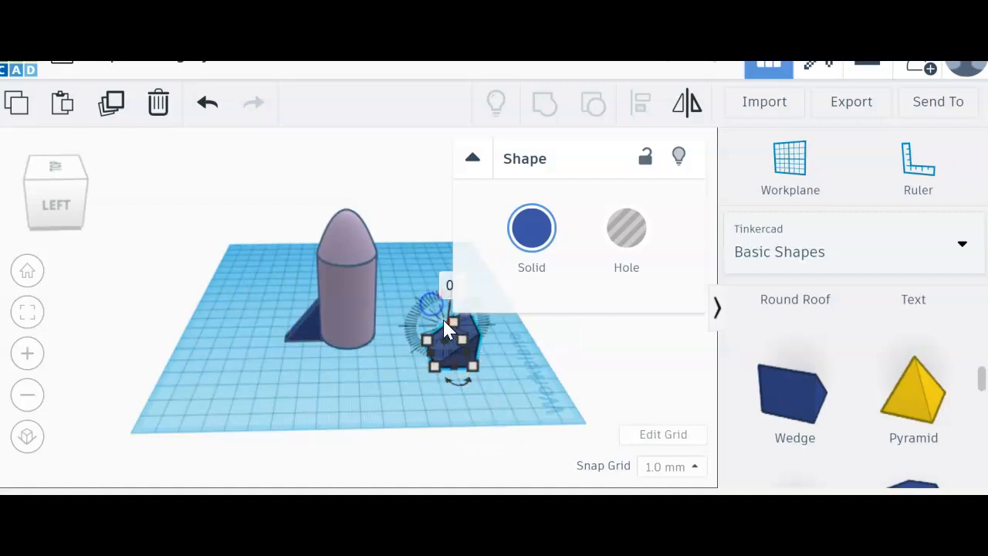
{"action": "left_click_drag", "start_coordinate": [481, 392], "coordinate": [386, 396]}
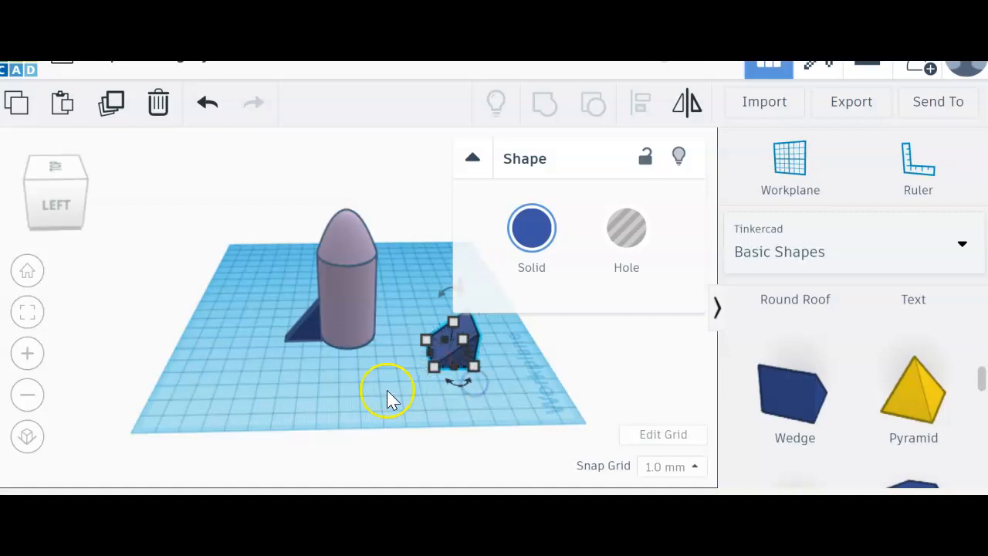
{"action": "left_click", "coordinate": [408, 402]}
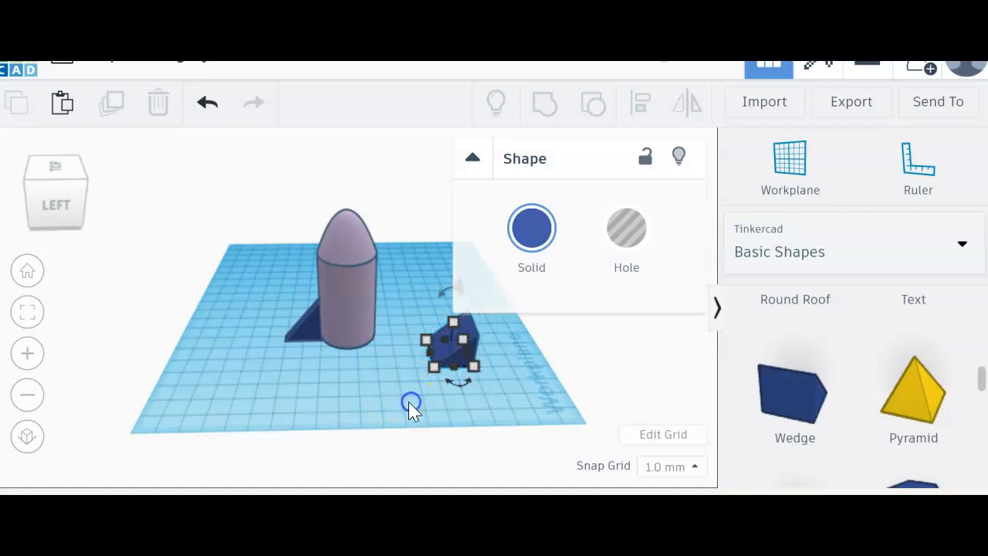
Rotate the second wedge half a turn about the vertical axis so its tall side faces the rocket, and deselect it.
{"action": "left_click", "coordinate": [456, 359]}
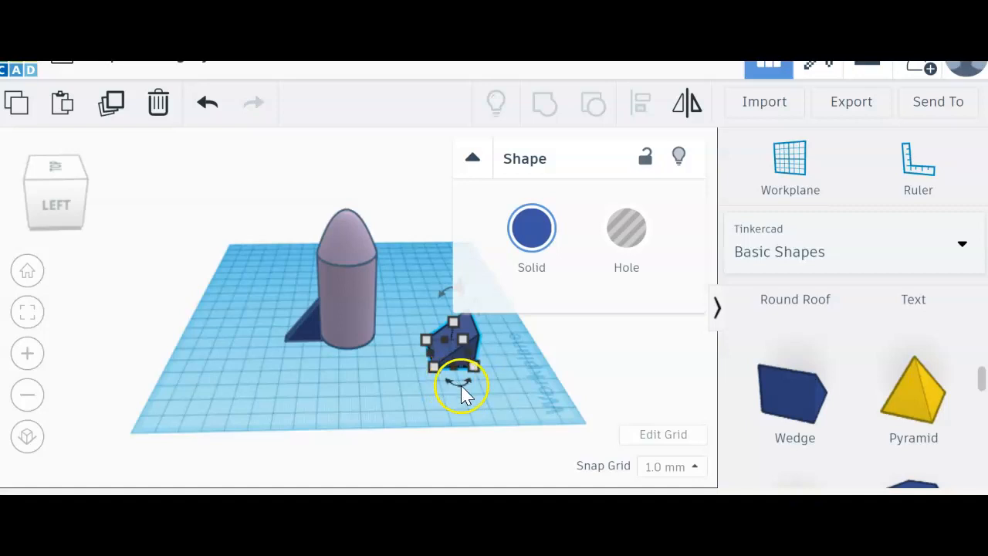
{"action": "left_click_drag", "start_coordinate": [455, 382], "coordinate": [421, 290]}
{"action": "left_click", "coordinate": [525, 450]}
Check the first fin's base dimensions, set the second wedge's base to 20 mm by 20 mm, and deselect it.
{"action": "left_click", "coordinate": [441, 353]}
{"action": "left_click", "coordinate": [316, 313]}
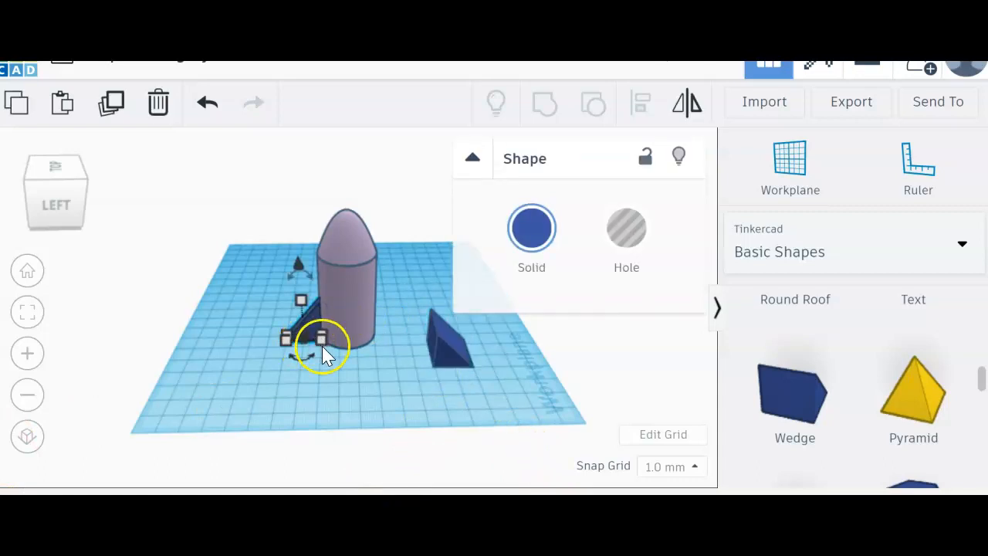
{"action": "mouse_move", "coordinate": [321, 341]}
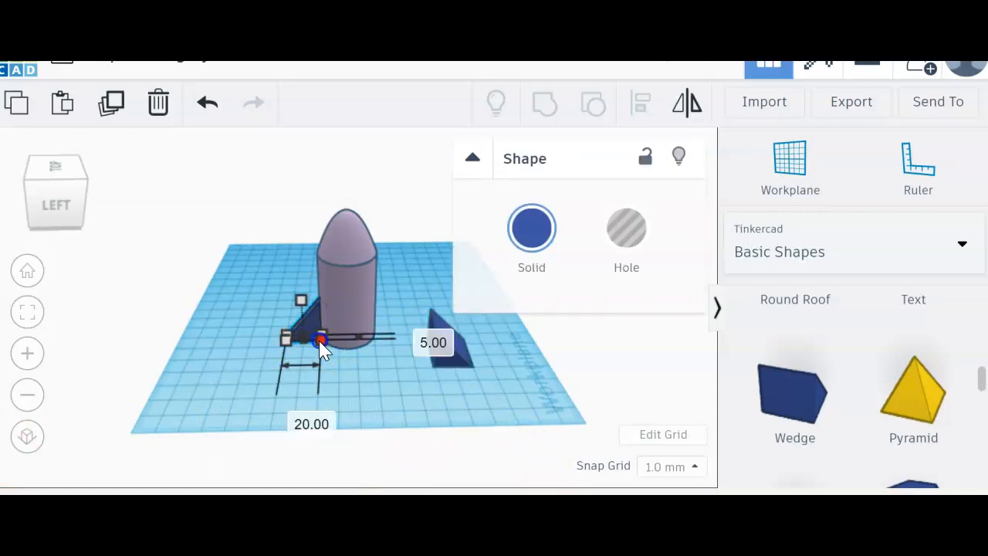
{"action": "left_click", "coordinate": [459, 363]}
{"action": "left_click", "coordinate": [453, 323]}
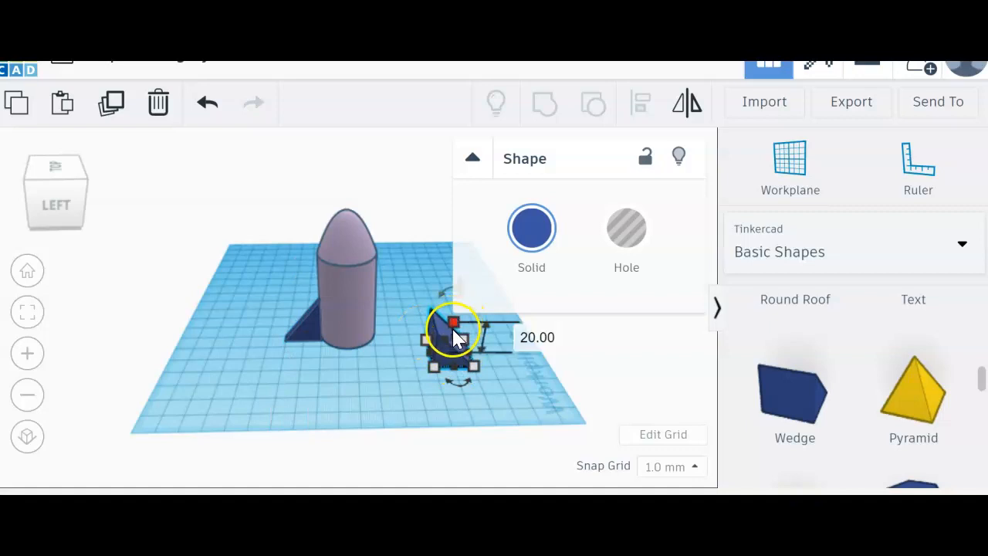
{"action": "left_click", "coordinate": [532, 340]}
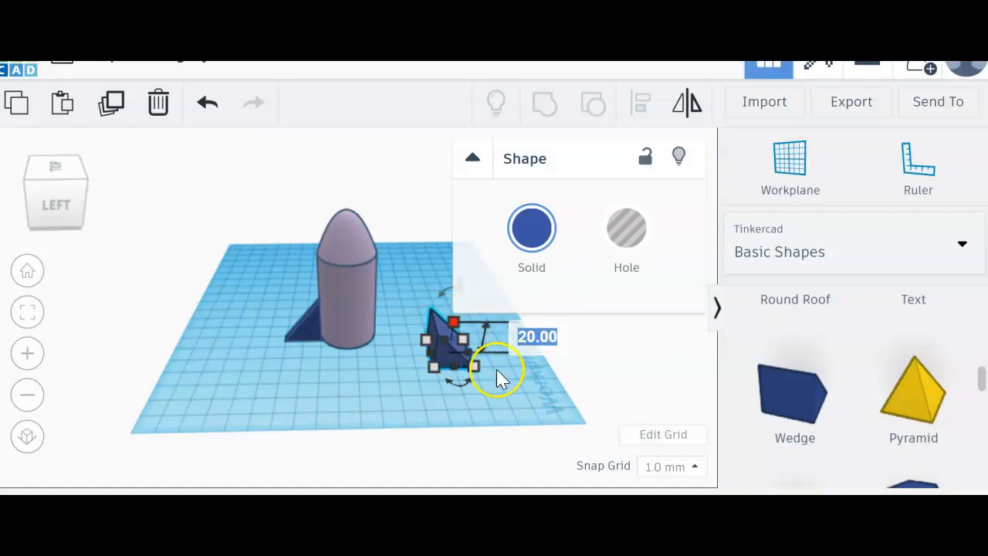
{"action": "left_click", "coordinate": [437, 370]}
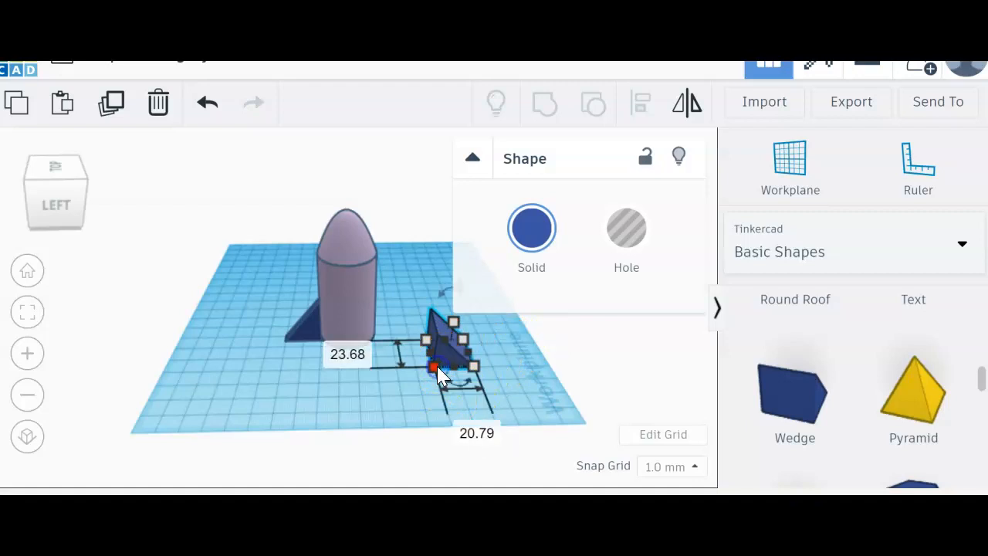
{"action": "left_click", "coordinate": [347, 354]}
{"action": "key", "text": "BackSpace"}
{"action": "key", "text": "Return"}
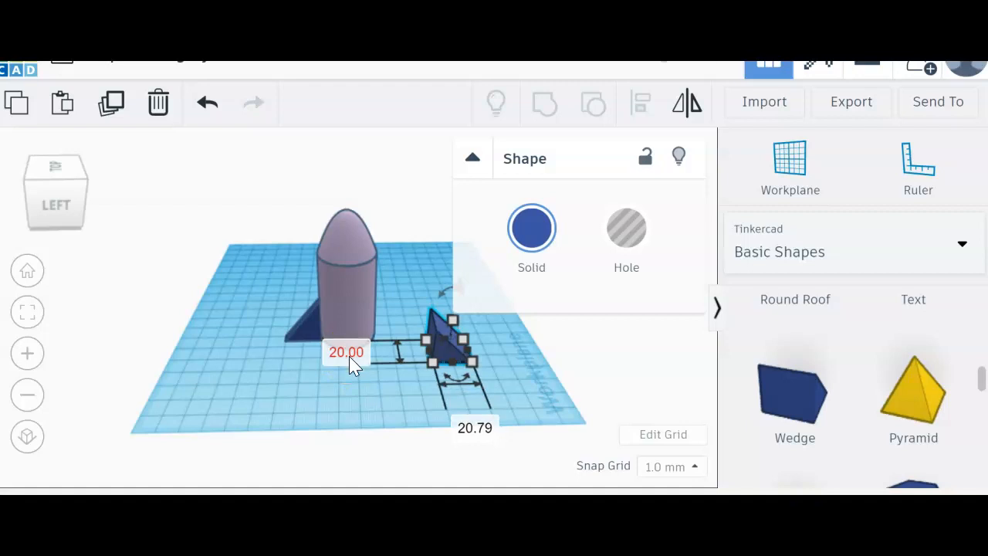
{"action": "left_click", "coordinate": [474, 429]}
{"action": "key", "text": "BackSpace"}
{"action": "type", "text": "20"}
{"action": "key", "text": "Return"}
{"action": "left_click", "coordinate": [538, 363]}
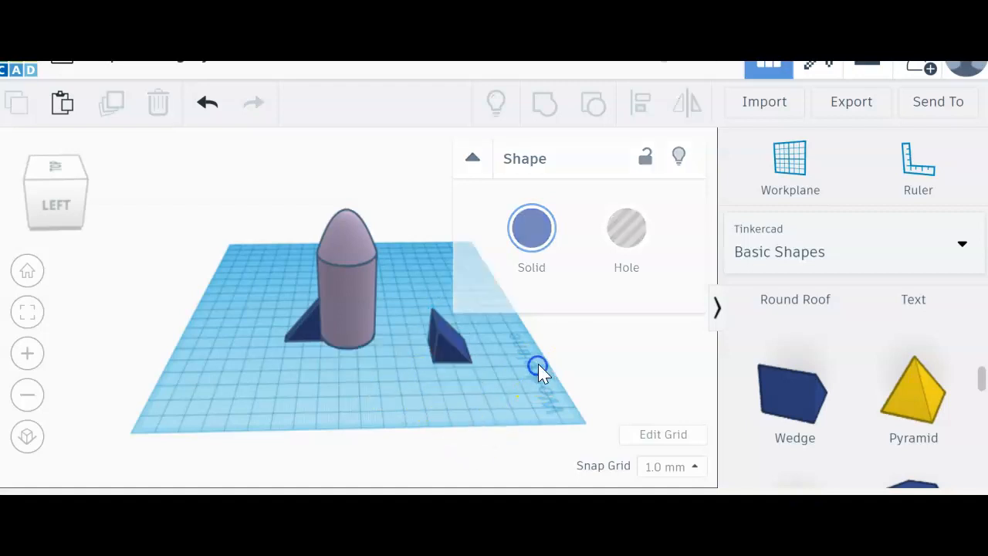
Set the second wedge's thickness to 5 mm and move it against the cylinder's base opposite the first fin.
{"action": "left_click", "coordinate": [447, 332]}
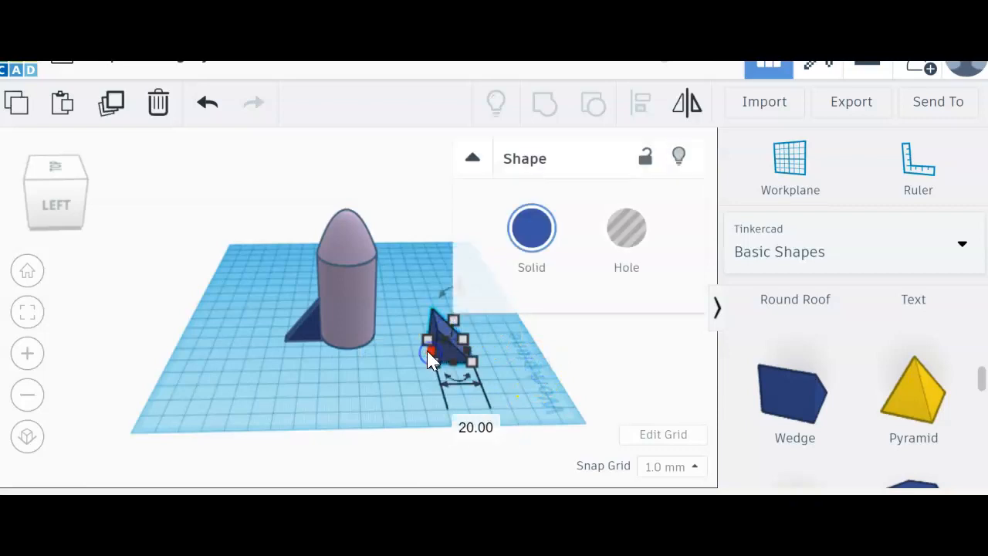
{"action": "left_click", "coordinate": [482, 427]}
{"action": "key", "text": "BackSpace"}
{"action": "type", "text": "5"}
{"action": "key", "text": "Return"}
{"action": "left_click", "coordinate": [479, 430]}
{"action": "left_click_drag", "start_coordinate": [459, 369], "coordinate": [383, 318]}
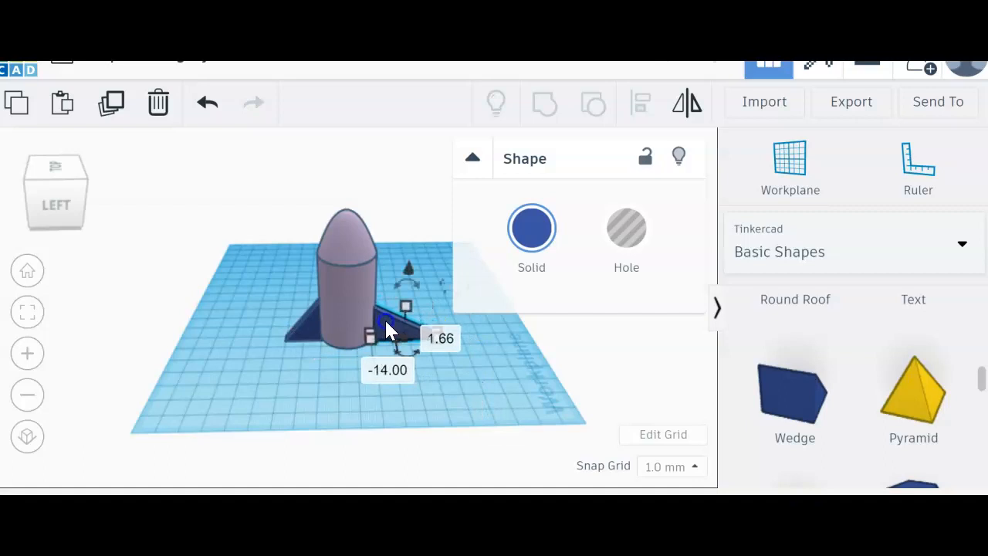
Check the first fin's height and set the second fin's height to 25 mm.
{"action": "left_click", "coordinate": [312, 316]}
{"action": "left_click", "coordinate": [313, 312]}
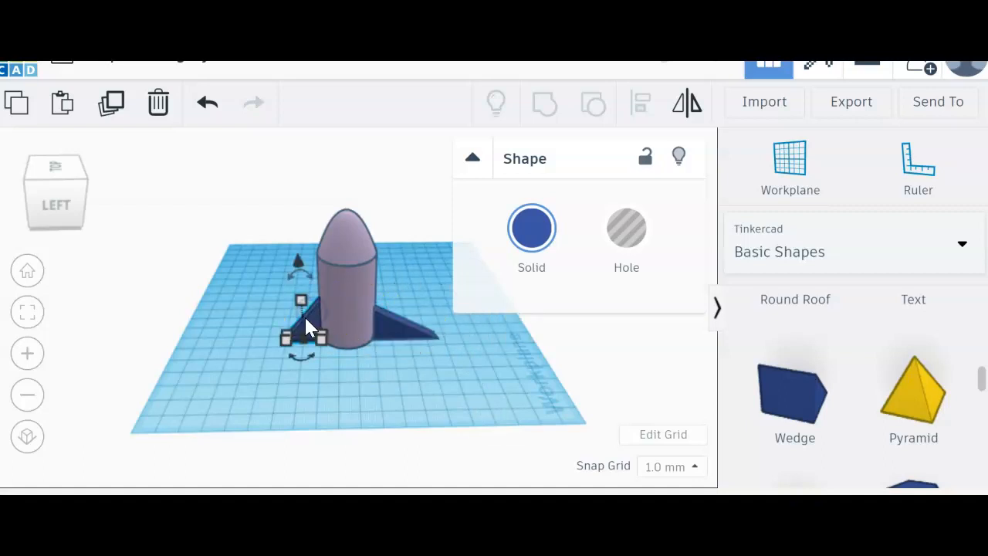
{"action": "left_click", "coordinate": [301, 300]}
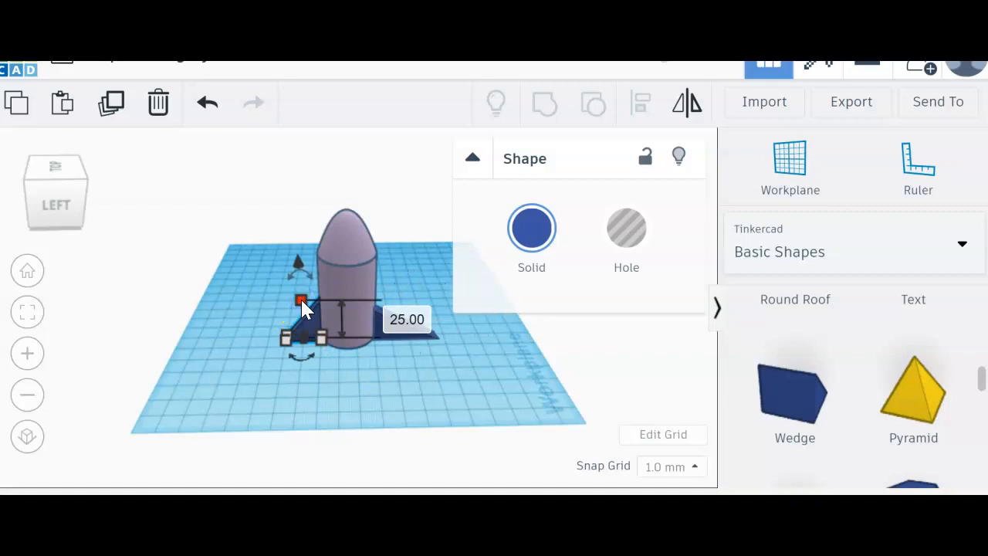
{"action": "left_click", "coordinate": [379, 381]}
{"action": "left_click", "coordinate": [382, 327]}
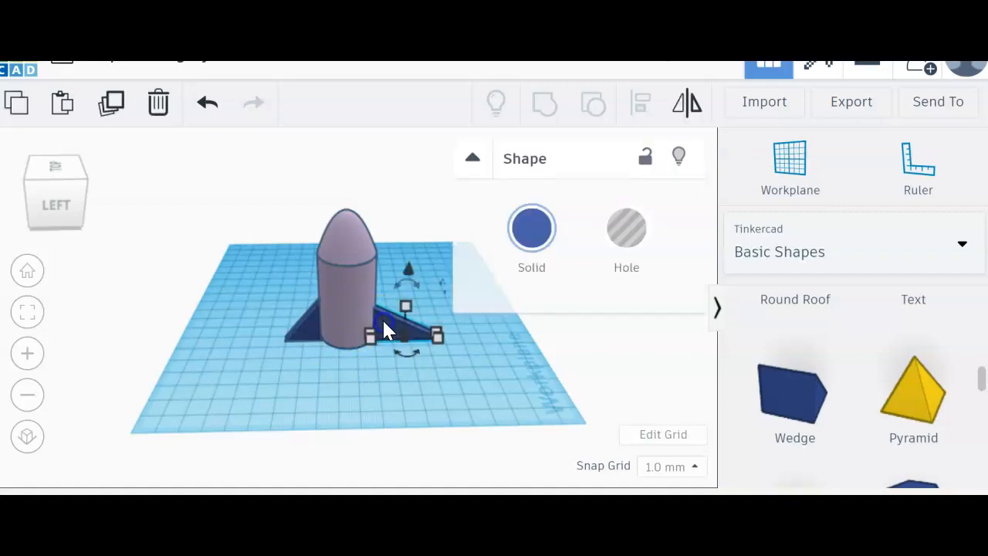
{"action": "left_click", "coordinate": [405, 308]}
{"action": "left_click", "coordinate": [503, 323]}
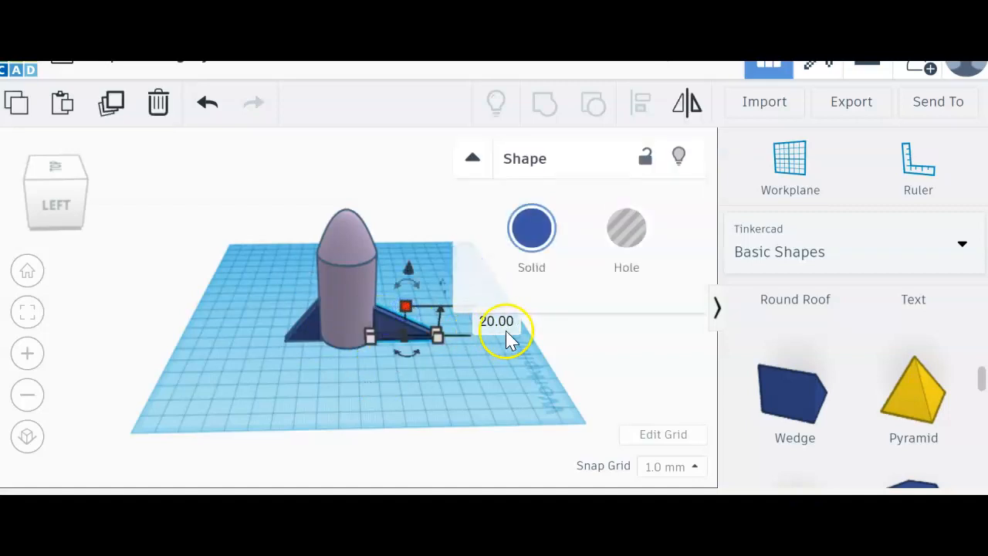
{"action": "key", "text": "BackSpace"}
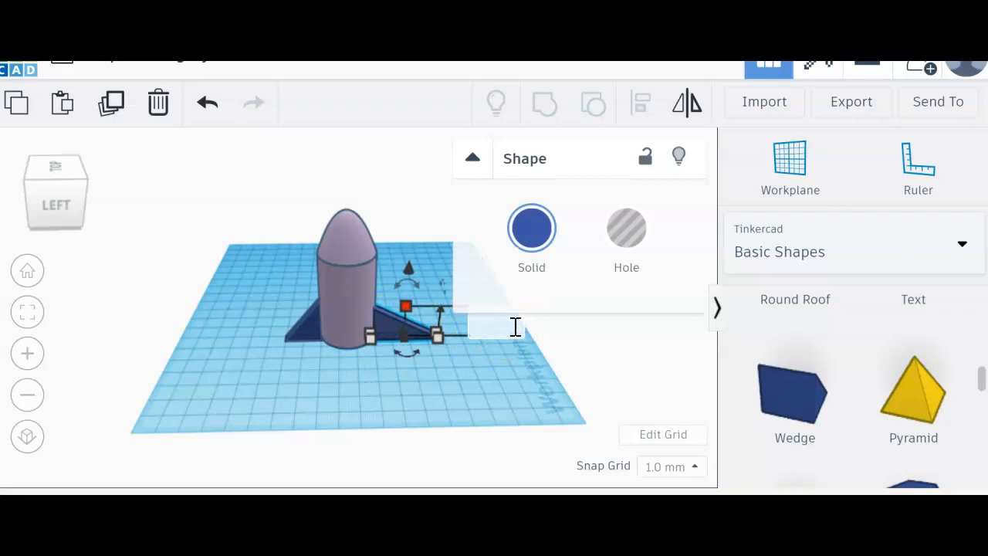
{"action": "key", "text": "Return"}
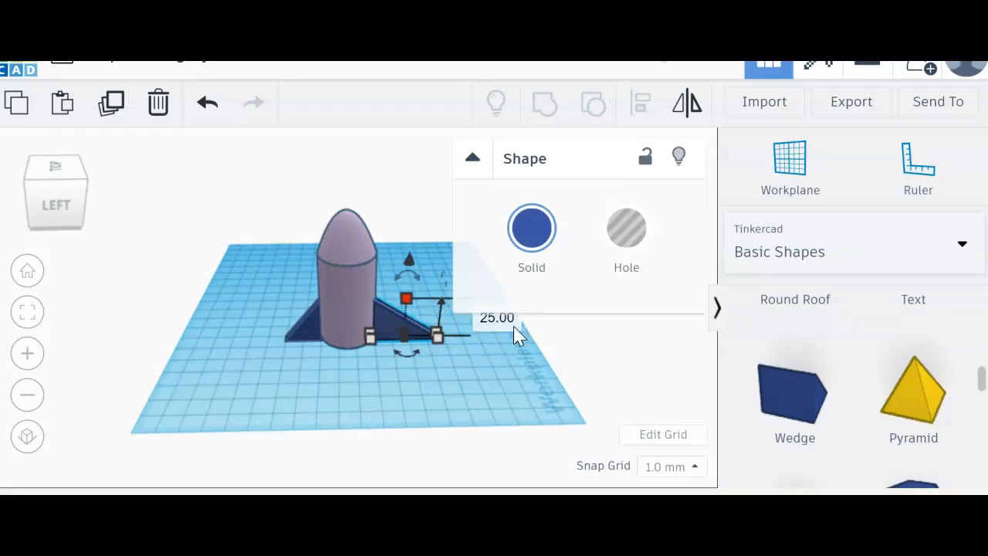
Check the first fin's base dimensions and set the second fin's base to 20 mm long and 5 mm thick.
{"action": "left_click", "coordinate": [316, 337]}
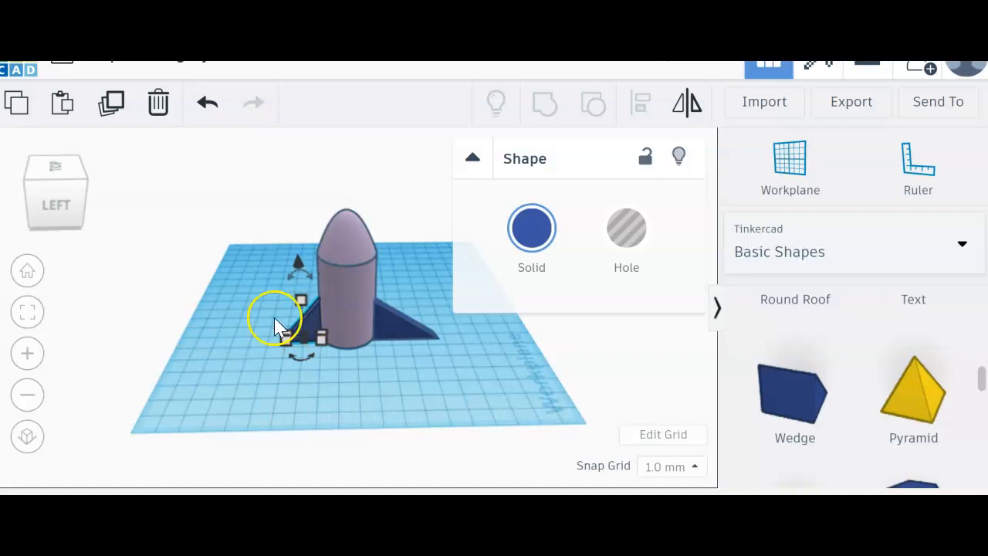
{"action": "left_click_drag", "start_coordinate": [284, 351], "coordinate": [288, 346]}
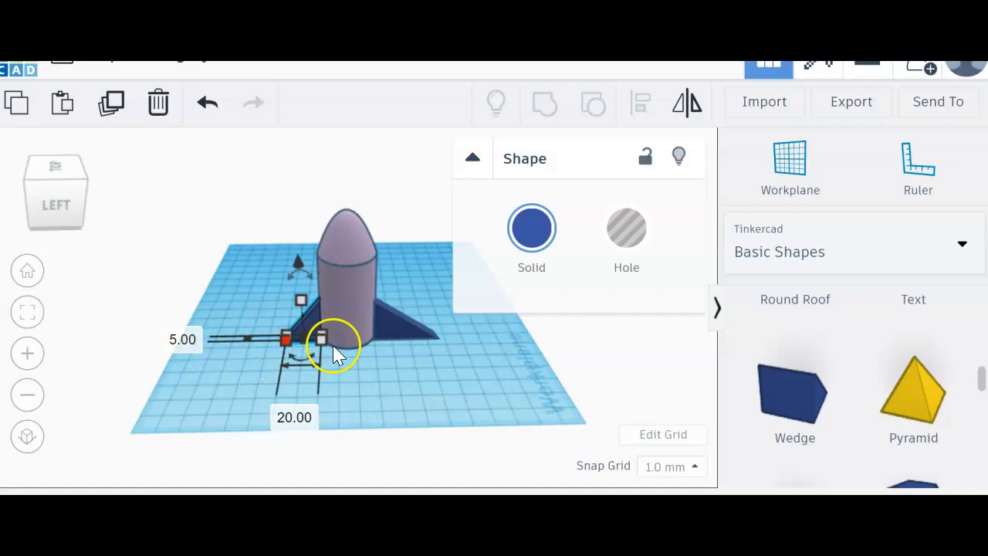
{"action": "left_click", "coordinate": [397, 327]}
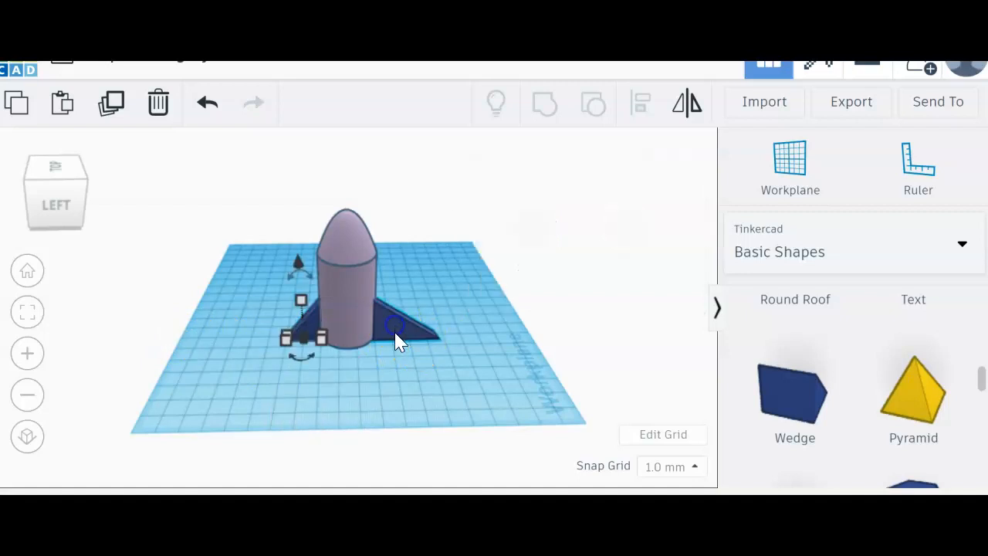
{"action": "left_click", "coordinate": [437, 334]}
{"action": "left_click", "coordinate": [414, 404]}
{"action": "key", "text": "BackSpace"}
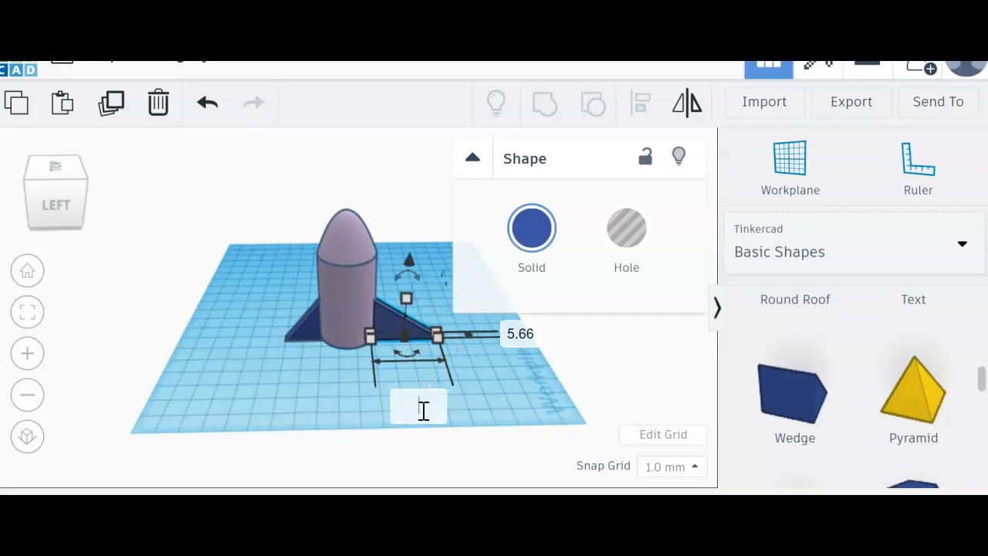
{"action": "type", "text": "20"}
{"action": "key", "text": "Return"}
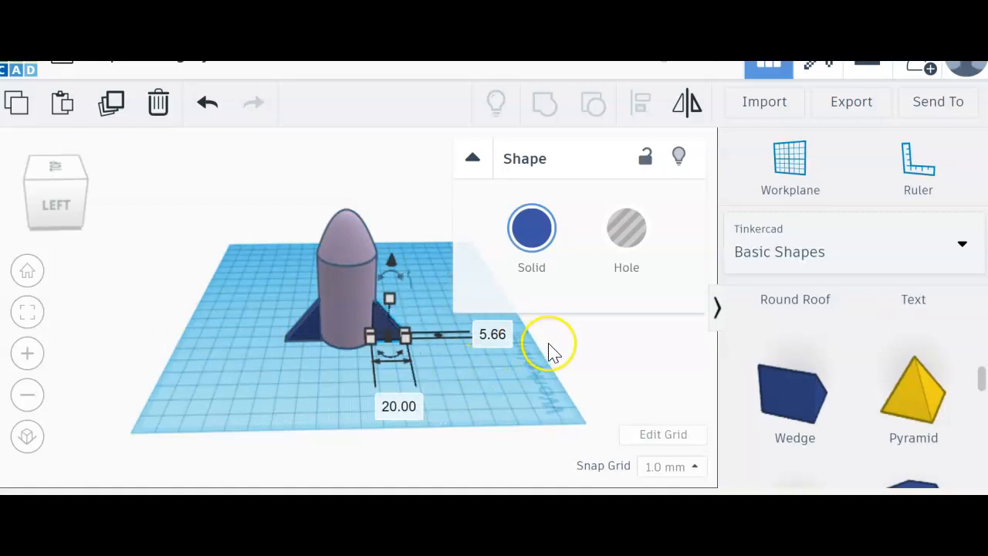
{"action": "left_click", "coordinate": [504, 333]}
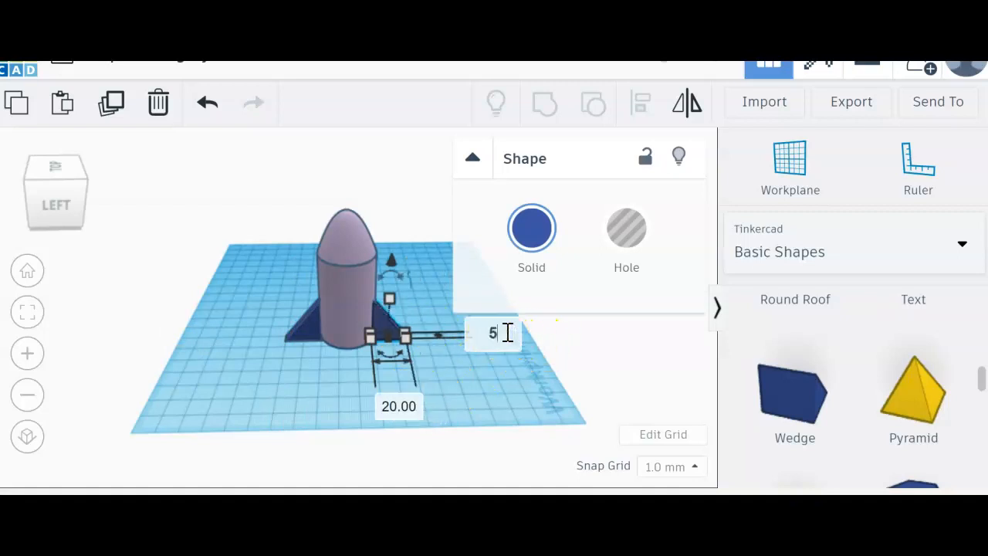
{"action": "key", "text": "Return"}
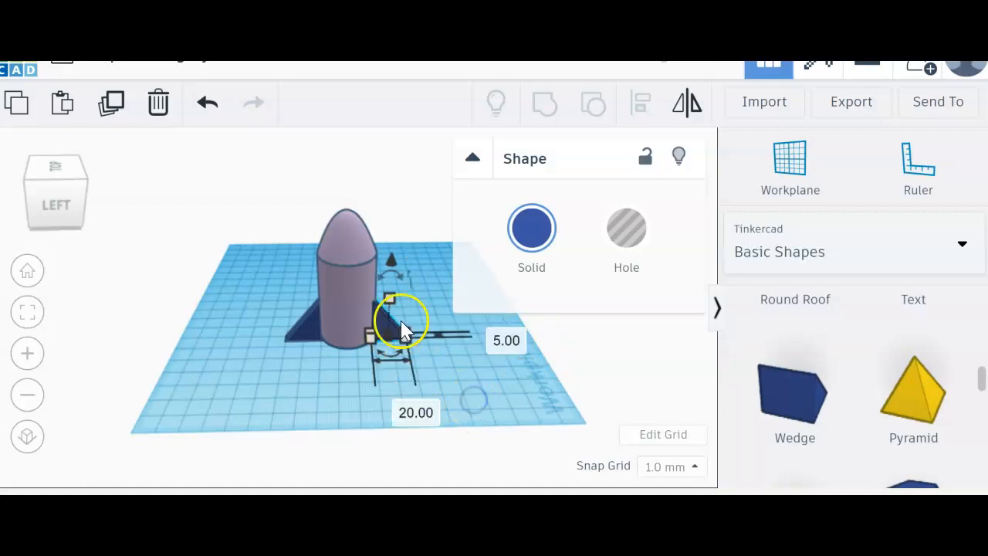
Nudge the resized second fin against the cylinder's base, in line with the first fin, and deselect it.
{"action": "left_click", "coordinate": [432, 272]}
{"action": "right_click_drag", "start_coordinate": [431, 407], "coordinate": [419, 391]}
{"action": "left_click", "coordinate": [395, 322]}
{"action": "left_click", "coordinate": [388, 320]}
{"action": "left_click_drag", "start_coordinate": [392, 323], "coordinate": [390, 323]}
{"action": "left_click", "coordinate": [391, 377]}
{"action": "right_click_drag", "start_coordinate": [391, 377], "coordinate": [371, 447]}
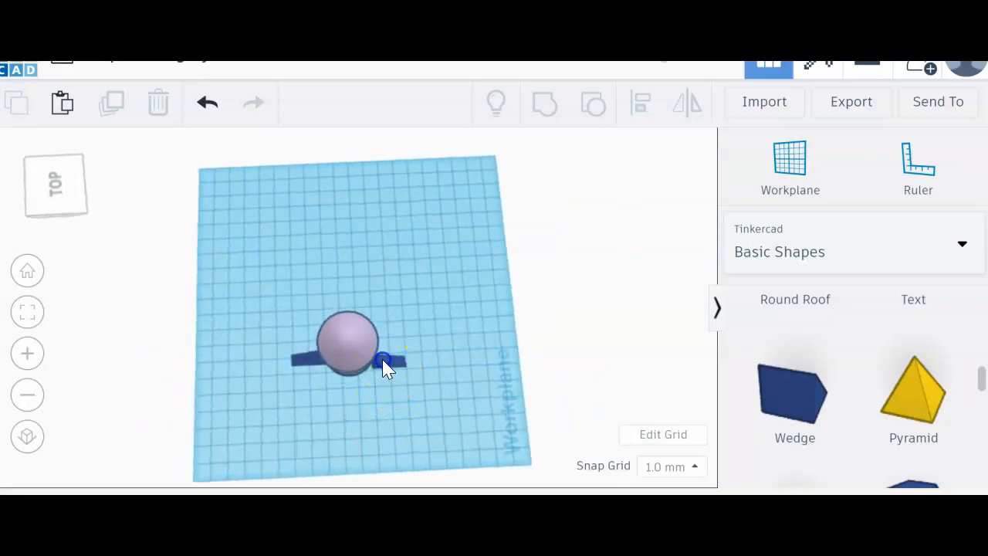
{"action": "left_click", "coordinate": [382, 362]}
{"action": "left_click_drag", "start_coordinate": [384, 365], "coordinate": [389, 368]}
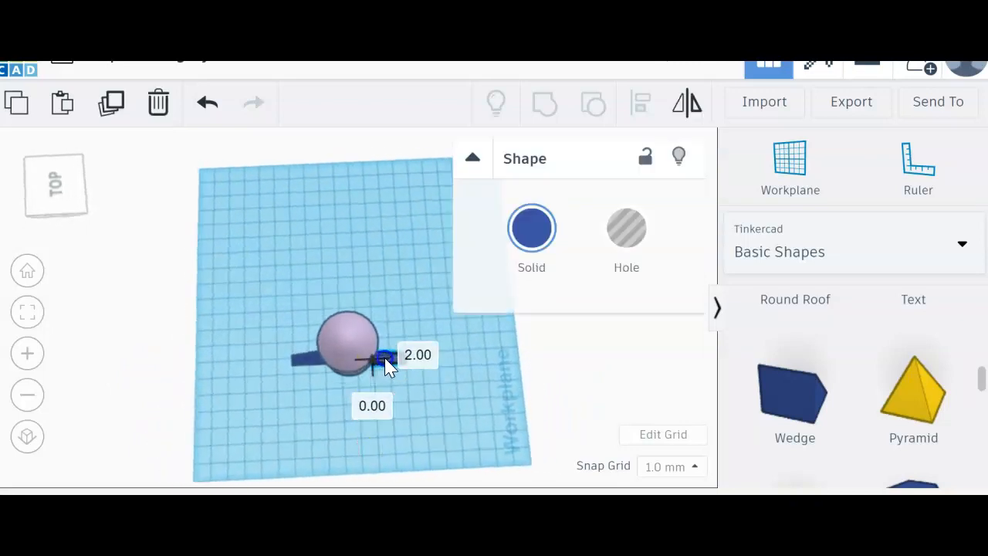
{"action": "left_click", "coordinate": [465, 438]}
Fine-tune the second fin's position beside the cylinder so it touches the body opposite the first fin, and deselect it.
{"action": "right_click_drag", "start_coordinate": [450, 440], "coordinate": [401, 382]}
{"action": "left_click_drag", "start_coordinate": [366, 309], "coordinate": [365, 312]}
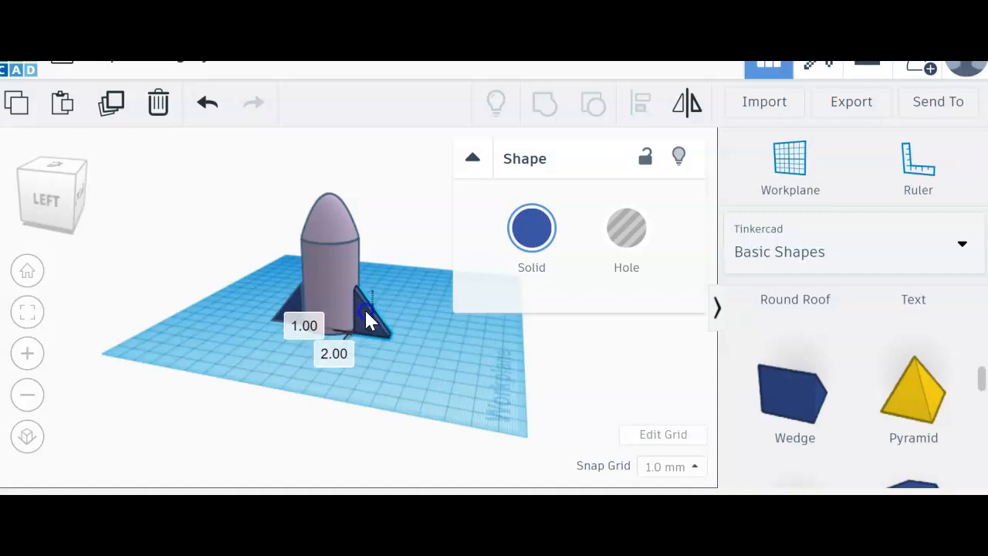
{"action": "left_click", "coordinate": [389, 388]}
{"action": "right_click_drag", "start_coordinate": [389, 388], "coordinate": [390, 331]}
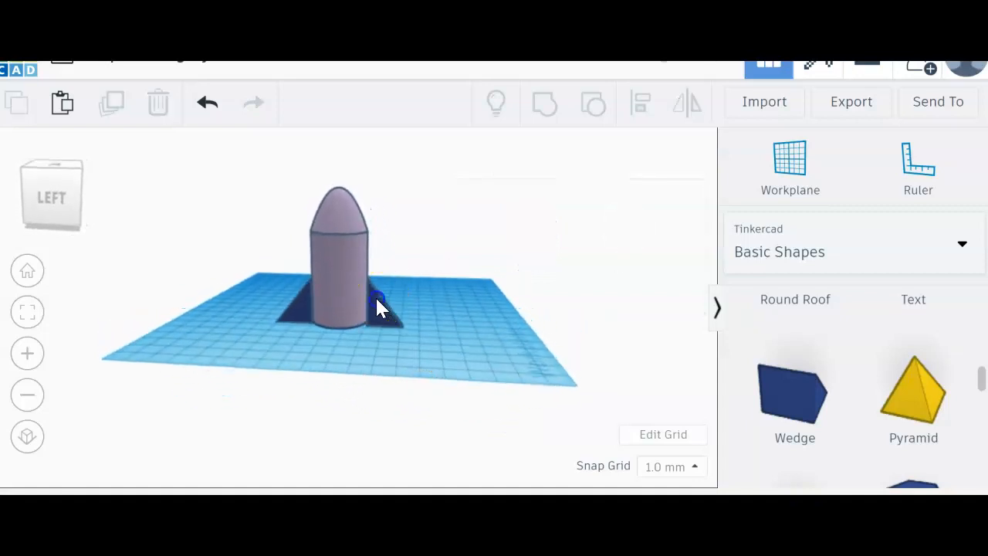
{"action": "mouse_move", "coordinate": [377, 299]}
{"action": "left_mouse_down"}
{"action": "mouse_move", "coordinate": [379, 308]}
{"action": "mouse_move", "coordinate": [379, 299]}
{"action": "left_mouse_up"}
{"action": "left_click", "coordinate": [410, 367]}
{"action": "left_click", "coordinate": [469, 353]}
{"action": "left_click", "coordinate": [564, 437]}
Shift the second fin slightly along the workplane, judged from above, to level it with the first fin across the body.
{"action": "right_click_drag", "start_coordinate": [466, 441], "coordinate": [448, 469]}
{"action": "left_click", "coordinate": [386, 345]}
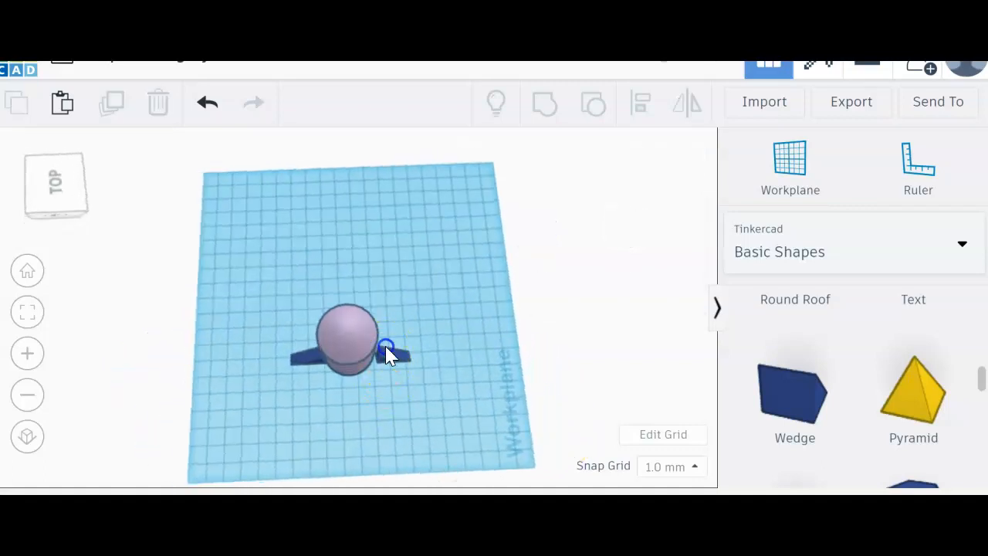
{"action": "left_click", "coordinate": [384, 356]}
{"action": "left_click", "coordinate": [382, 366]}
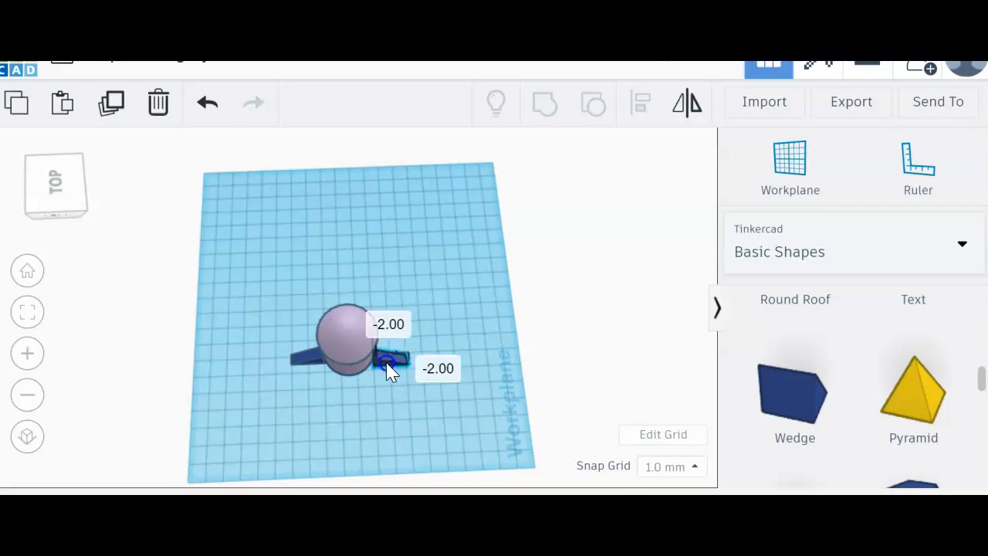
{"action": "mouse_move", "coordinate": [377, 363]}
{"action": "left_mouse_down"}
{"action": "mouse_move", "coordinate": [386, 366]}
{"action": "mouse_move", "coordinate": [376, 363]}
{"action": "left_mouse_up"}
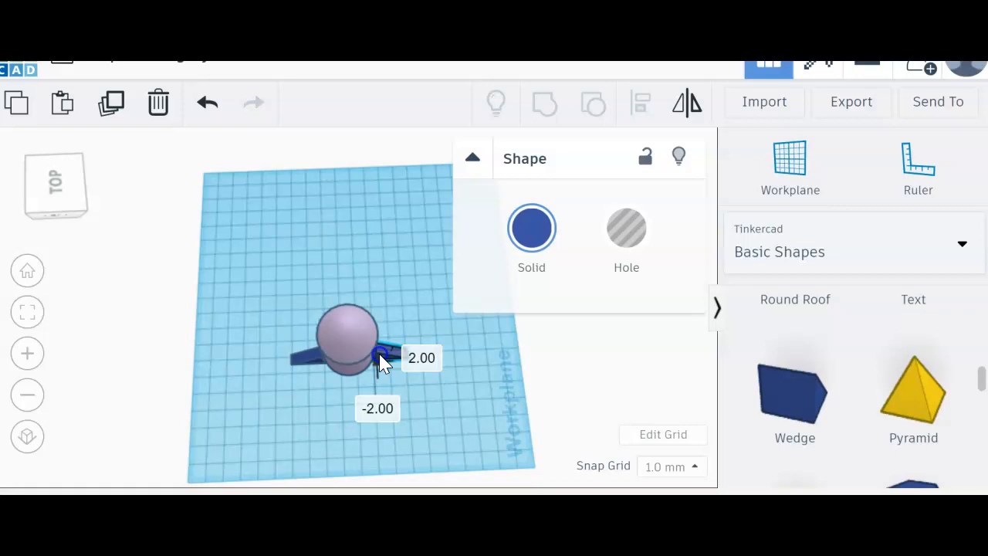
{"action": "left_click", "coordinate": [483, 435]}
{"action": "mouse_move", "coordinate": [498, 425]}
{"action": "right_mouse_down"}
{"action": "mouse_move", "coordinate": [494, 384]}
{"action": "mouse_move", "coordinate": [507, 362]}
{"action": "mouse_move", "coordinate": [442, 346]}
{"action": "mouse_move", "coordinate": [468, 323]}
{"action": "mouse_move", "coordinate": [549, 366]}
{"action": "mouse_move", "coordinate": [651, 397]}
{"action": "mouse_move", "coordinate": [166, 320]}
{"action": "mouse_move", "coordinate": [334, 348]}
{"action": "mouse_move", "coordinate": [481, 348]}
{"action": "mouse_move", "coordinate": [558, 320]}
{"action": "mouse_move", "coordinate": [567, 335]}
{"action": "mouse_move", "coordinate": [543, 392]}
{"action": "mouse_move", "coordinate": [349, 419]}
{"action": "mouse_move", "coordinate": [101, 348]}
{"action": "mouse_move", "coordinate": [75, 327]}
{"action": "mouse_move", "coordinate": [59, 338]}
{"action": "mouse_move", "coordinate": [110, 346]}
{"action": "mouse_move", "coordinate": [101, 335]}
{"action": "right_mouse_up"}
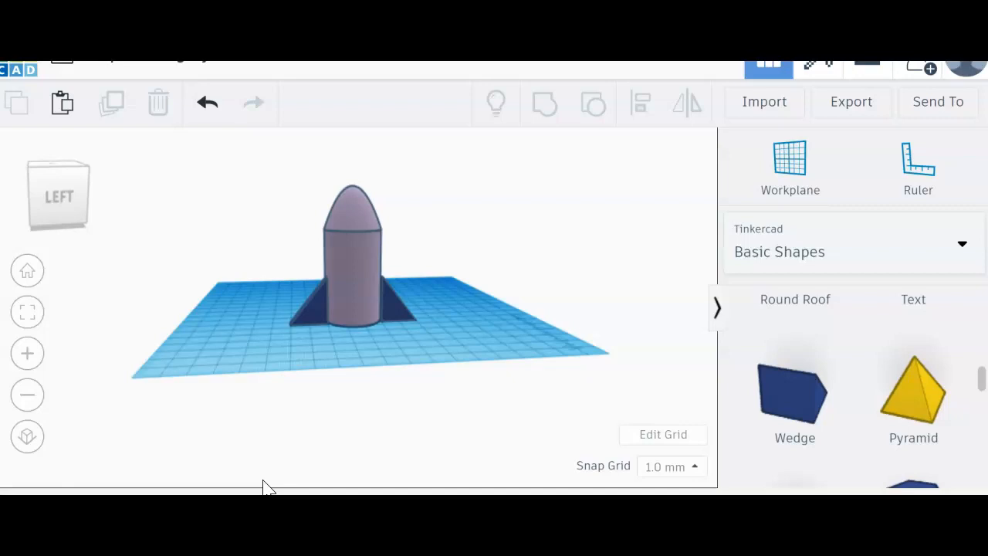
Examine both fins from the rocket's opposite side and from above to check that they are aligned and attached.
{"action": "right_click_drag", "start_coordinate": [309, 469], "coordinate": [742, 468]}
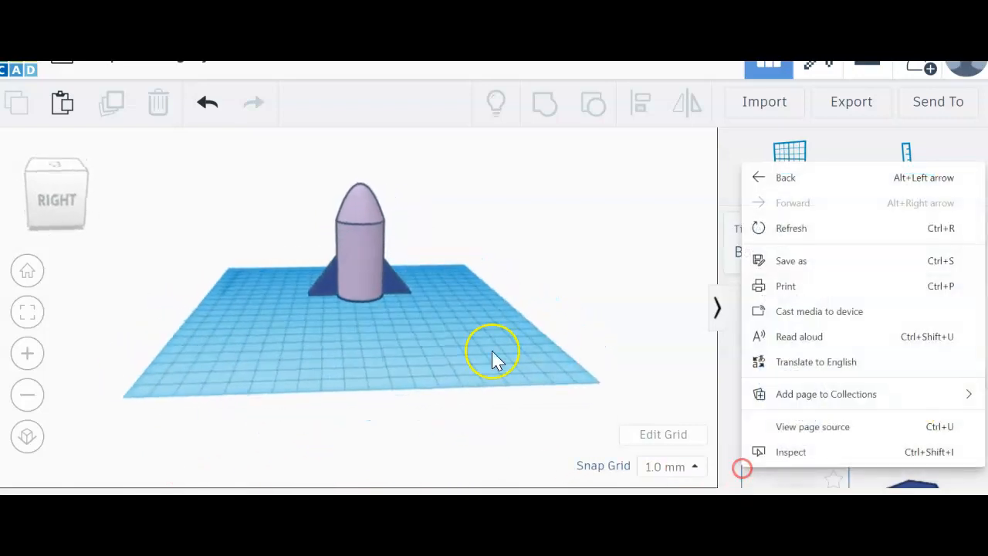
{"action": "left_click", "coordinate": [403, 332]}
{"action": "scroll", "coordinate": [400, 339], "scroll_direction": "up", "scroll_amount": 5}
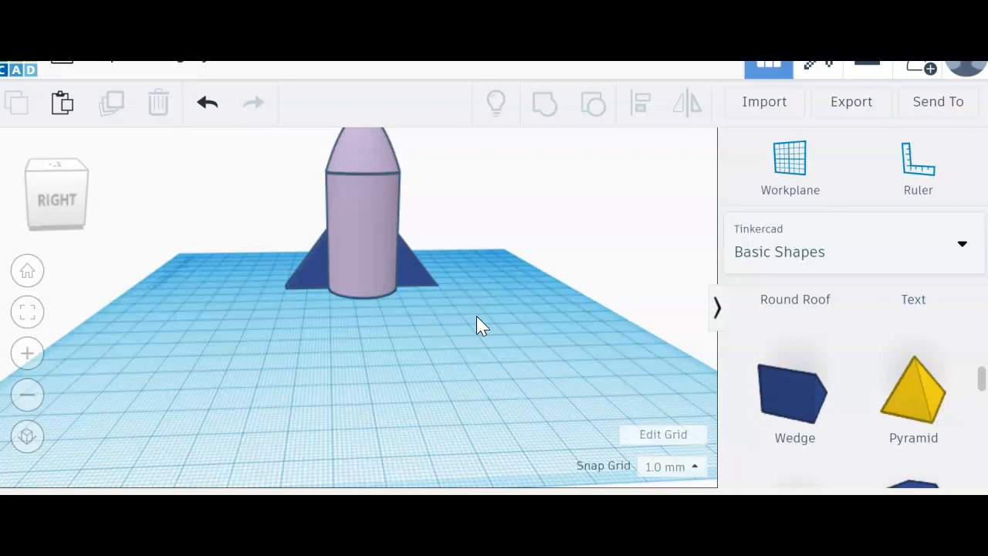
{"action": "scroll", "coordinate": [480, 350], "scroll_direction": "up", "scroll_amount": 2}
{"action": "scroll", "coordinate": [487, 359], "scroll_direction": "down", "scroll_amount": 4}
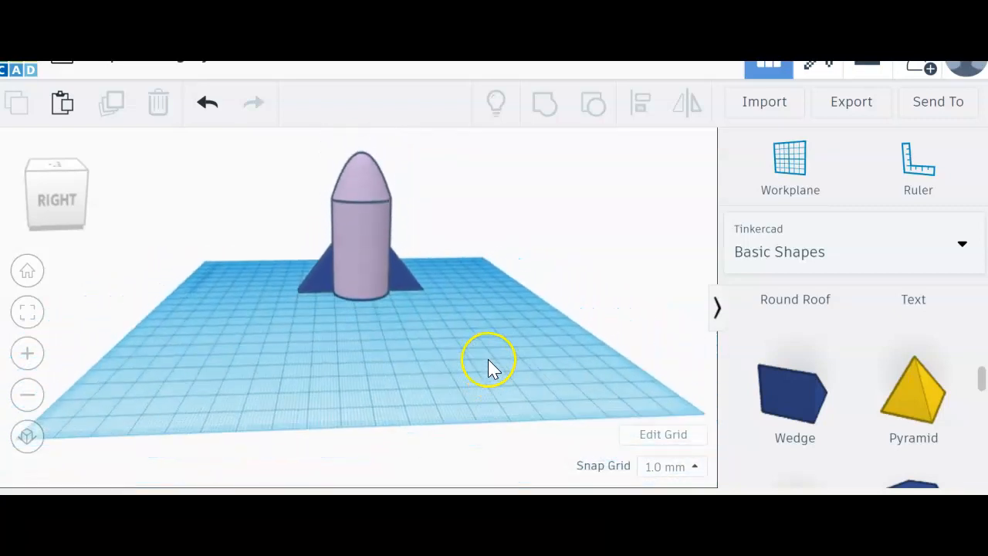
{"action": "scroll", "coordinate": [974, 436], "scroll_direction": "down", "scroll_amount": 5}
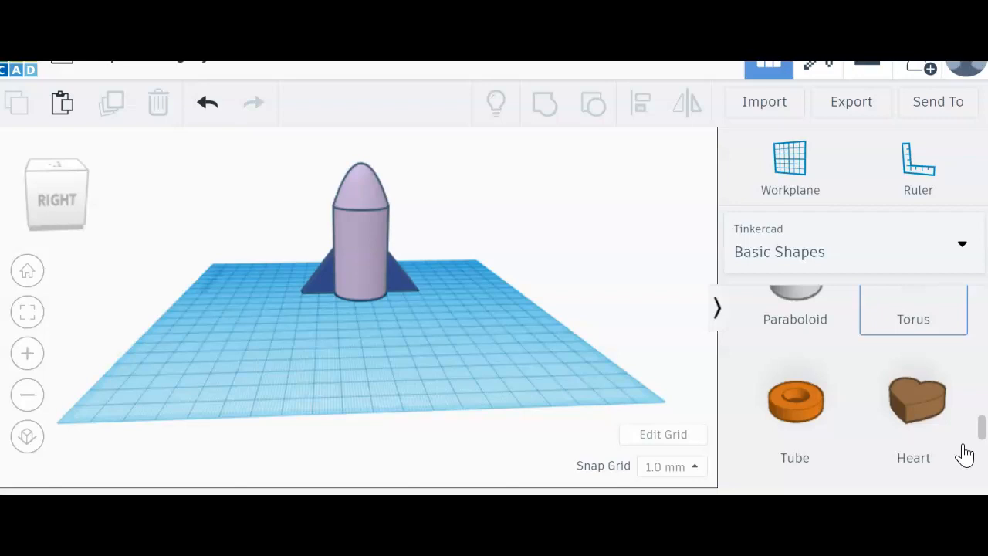
{"action": "left_click_drag", "start_coordinate": [938, 428], "coordinate": [482, 323]}
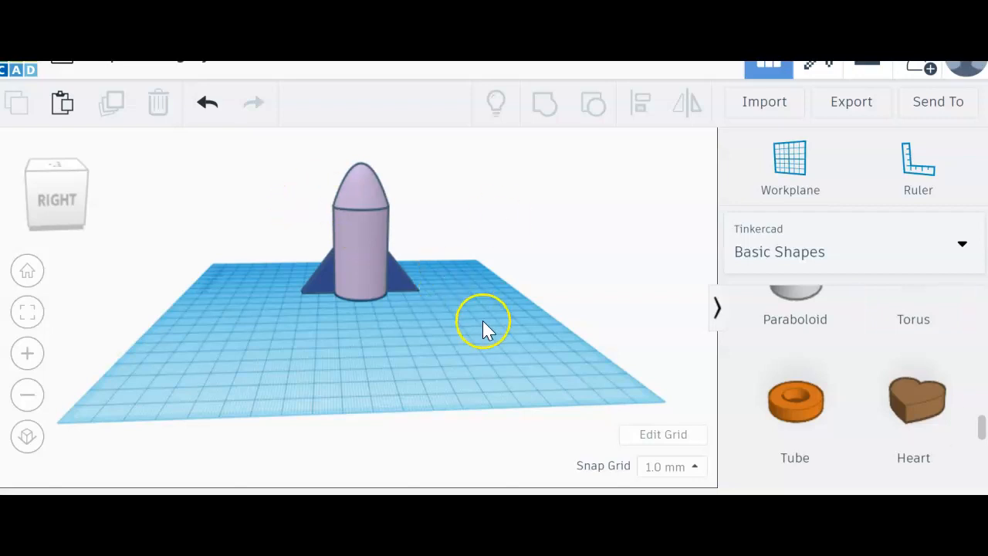
{"action": "right_click_drag", "start_coordinate": [482, 358], "coordinate": [42, 406]}
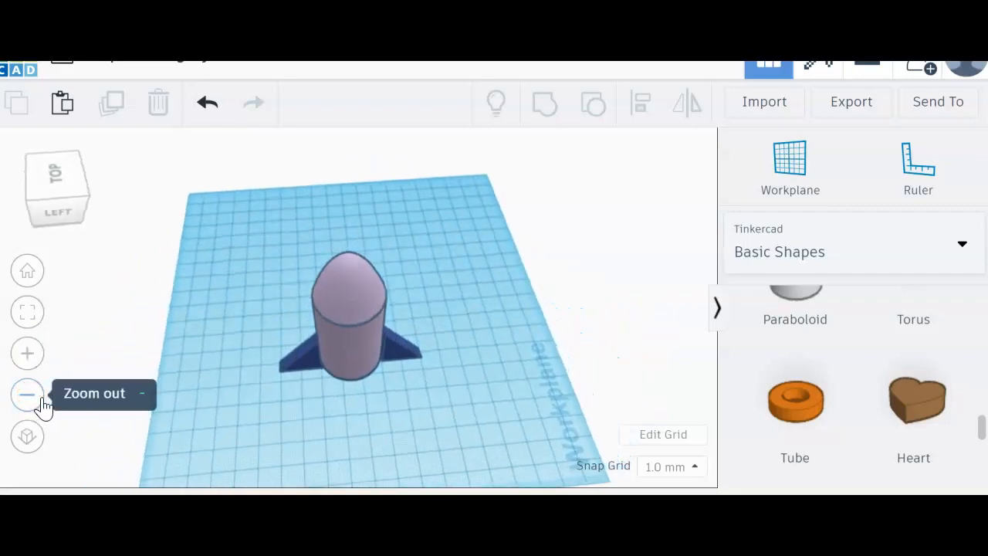
{"action": "right_click_drag", "start_coordinate": [541, 418], "coordinate": [541, 383]}
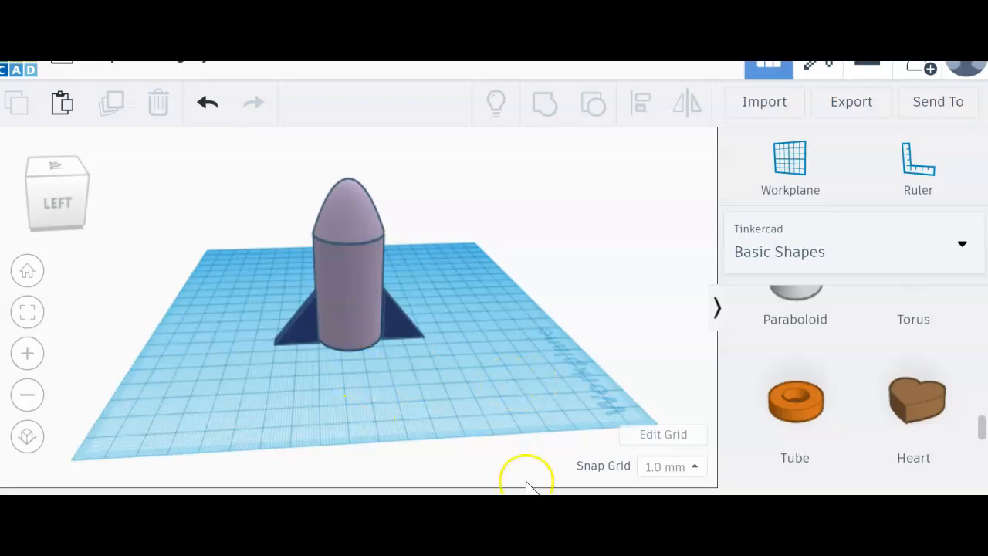
Look through the basic shapes for further parts that could be added to the rocket.
{"action": "scroll", "coordinate": [440, 378], "scroll_direction": "up", "scroll_amount": 3}
{"action": "scroll", "coordinate": [437, 369], "scroll_direction": "down", "scroll_amount": 3}
{"action": "scroll", "coordinate": [816, 386], "scroll_direction": "up", "scroll_amount": 3}
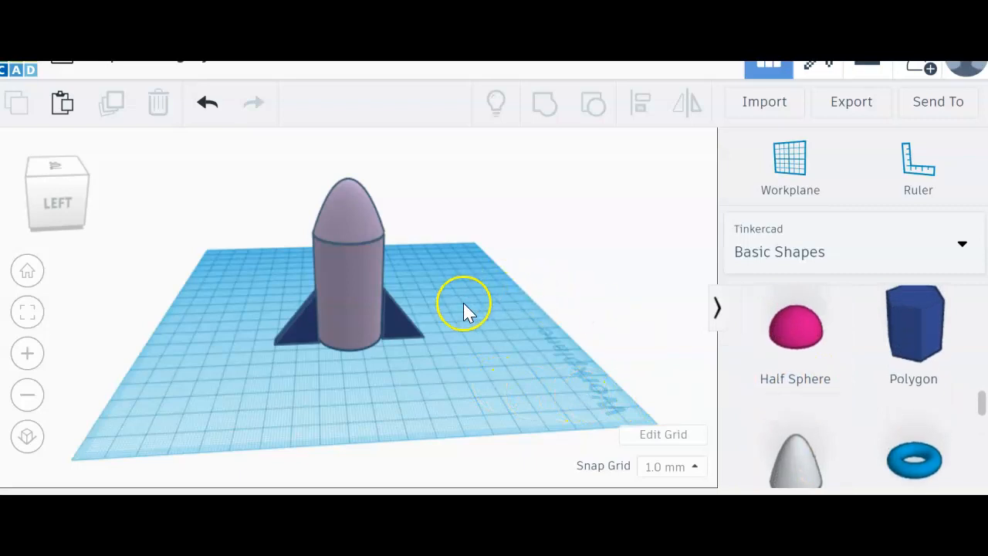
{"action": "scroll", "coordinate": [832, 312], "scroll_direction": "up", "scroll_amount": 3}
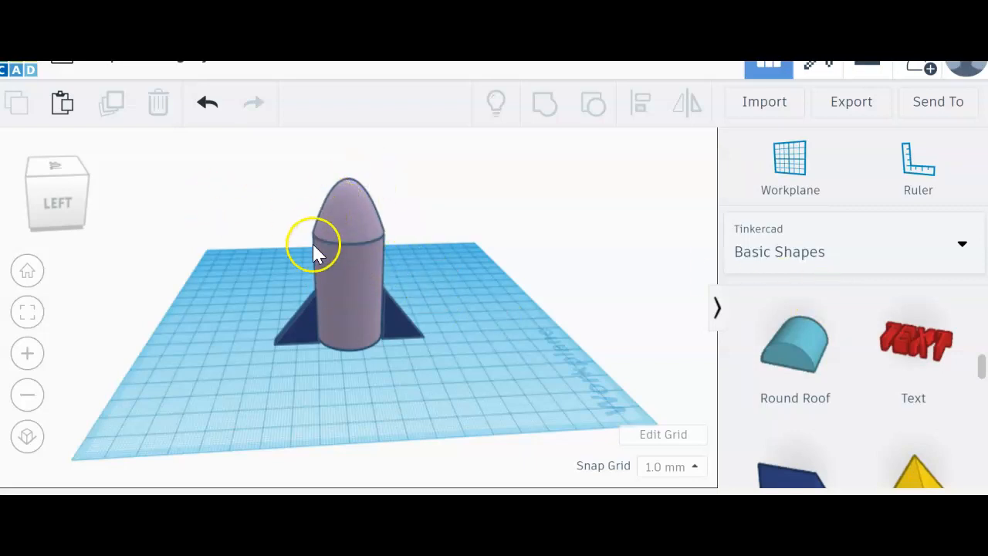
{"action": "scroll", "coordinate": [832, 386], "scroll_direction": "down", "scroll_amount": 5}
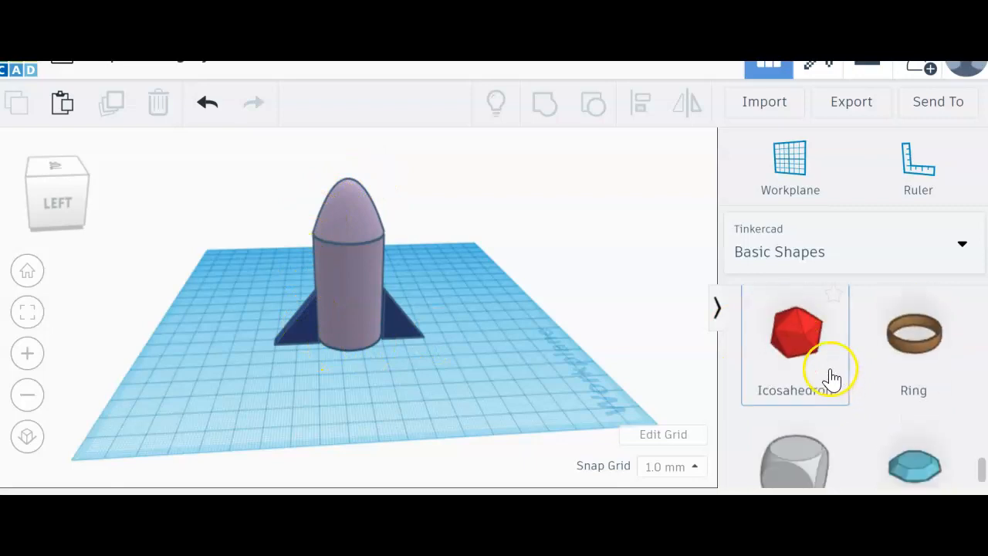
{"action": "scroll", "coordinate": [832, 378], "scroll_direction": "up", "scroll_amount": 2}
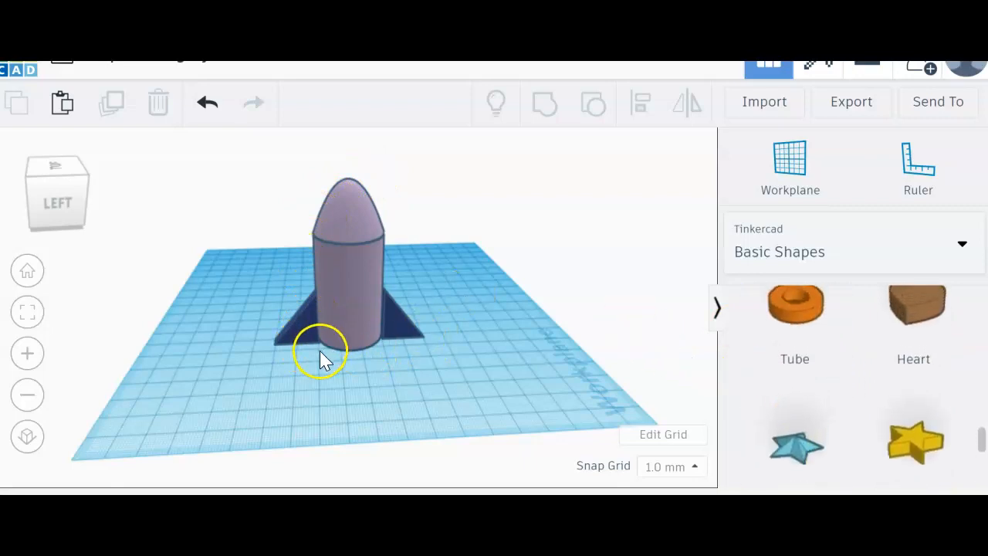
Examine the whole rocket at workplane level and from all around to check the body and fins.
{"action": "right_click_drag", "start_coordinate": [416, 389], "coordinate": [408, 361]}
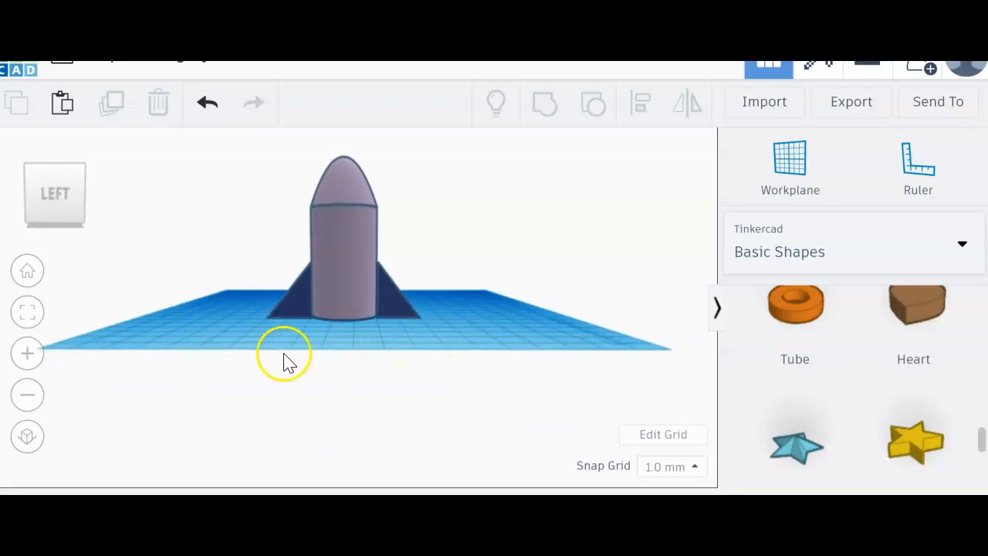
{"action": "right_click_drag", "start_coordinate": [223, 342], "coordinate": [707, 439]}
{"action": "right_click_drag", "start_coordinate": [494, 295], "coordinate": [433, 207]}
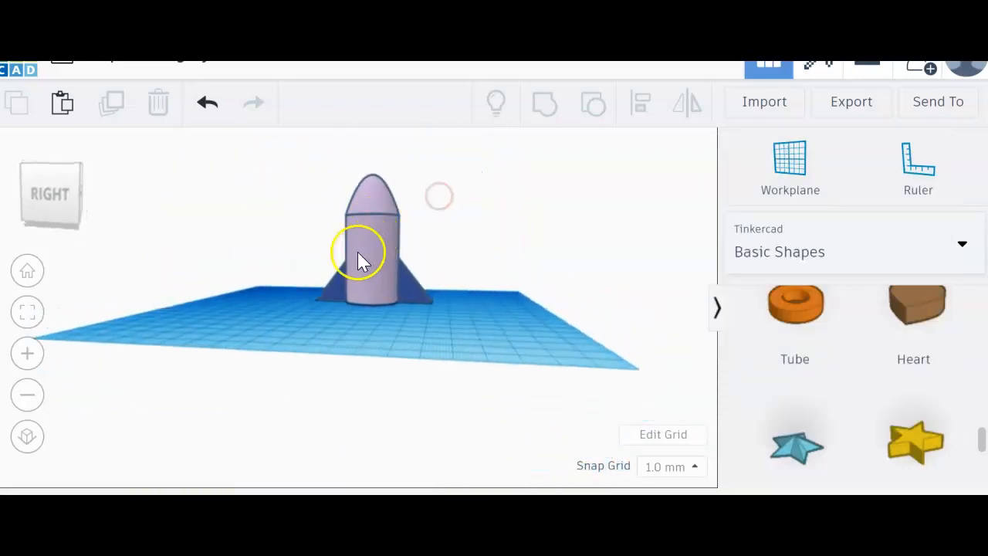
{"action": "right_click_drag", "start_coordinate": [556, 281], "coordinate": [979, 286]}
{"action": "left_click", "coordinate": [225, 378]}
{"action": "right_click_drag", "start_coordinate": [216, 388], "coordinate": [267, 374]}
{"action": "right_click_drag", "start_coordinate": [379, 390], "coordinate": [399, 411]}
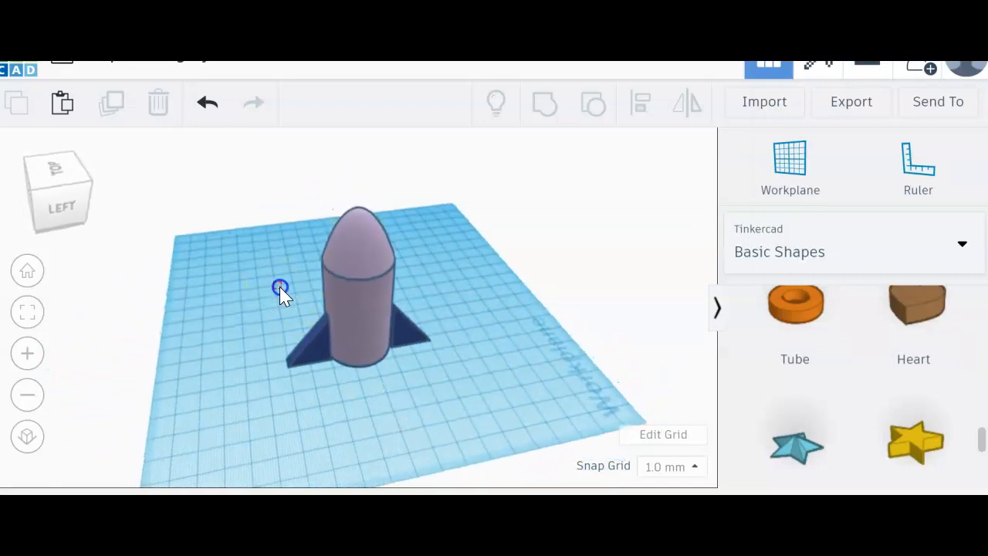
Group the rocket body and both fins into a single shape.
{"action": "left_click_drag", "start_coordinate": [333, 315], "coordinate": [485, 408]}
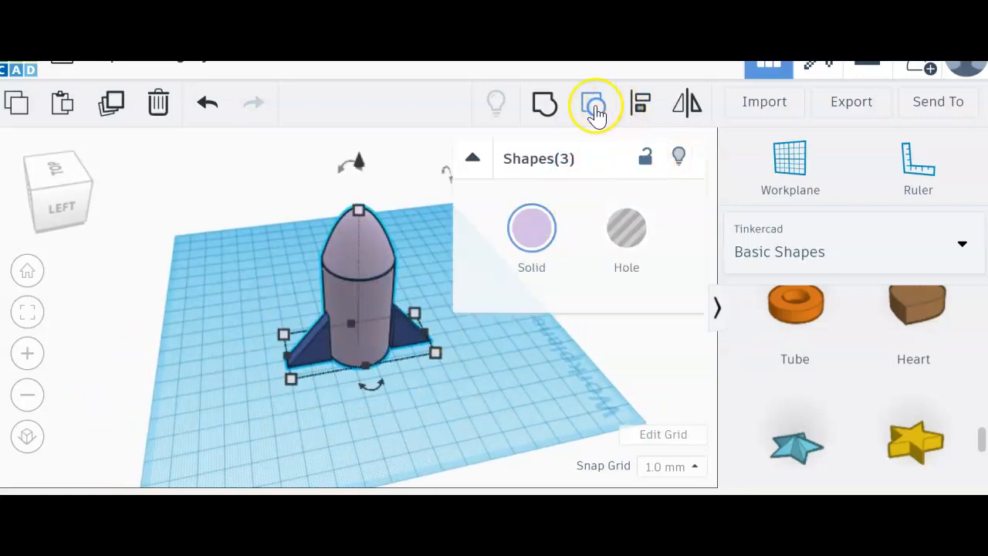
{"action": "left_click", "coordinate": [541, 100]}
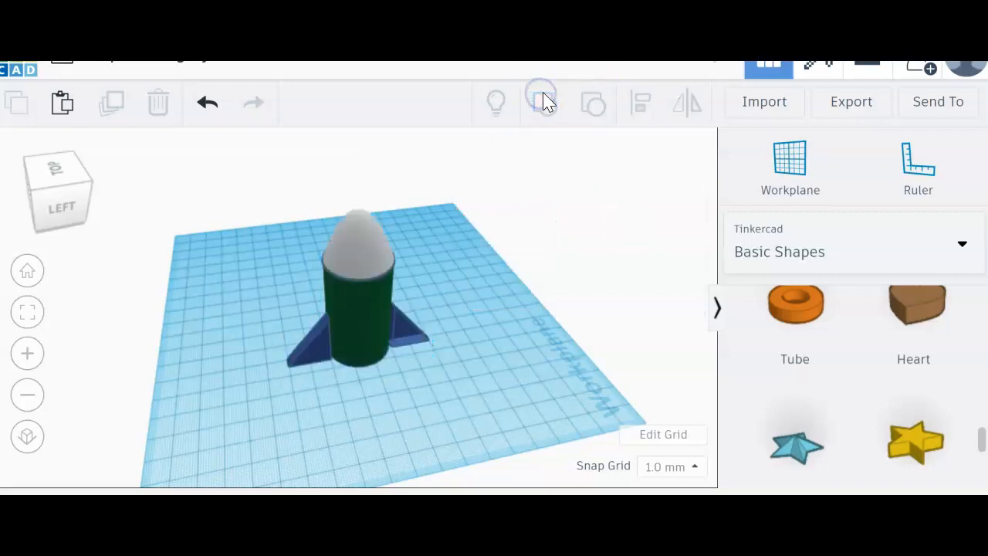
{"action": "right_click_drag", "start_coordinate": [459, 429], "coordinate": [871, 404]}
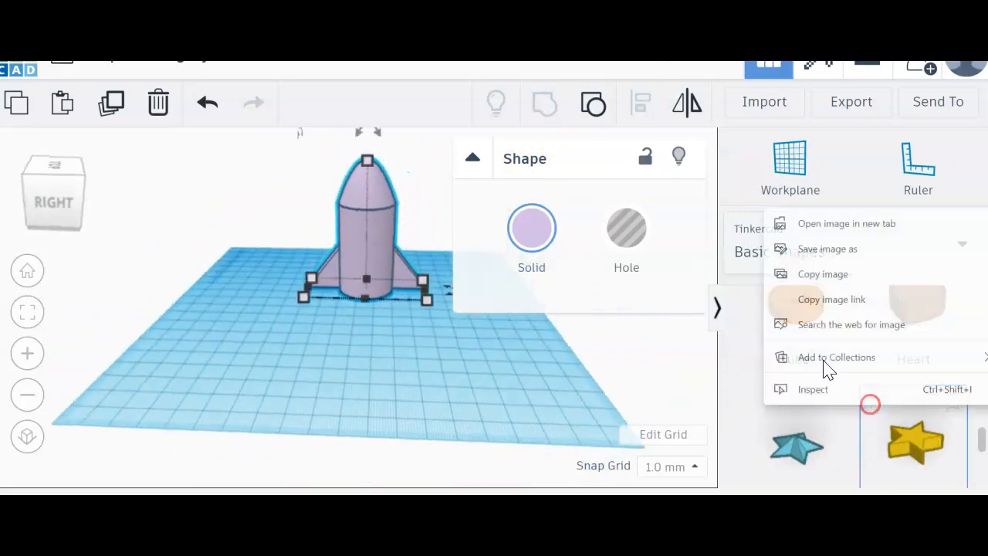
Recolour the whole grouped rocket with the medium blue preset.
{"action": "left_click", "coordinate": [527, 245]}
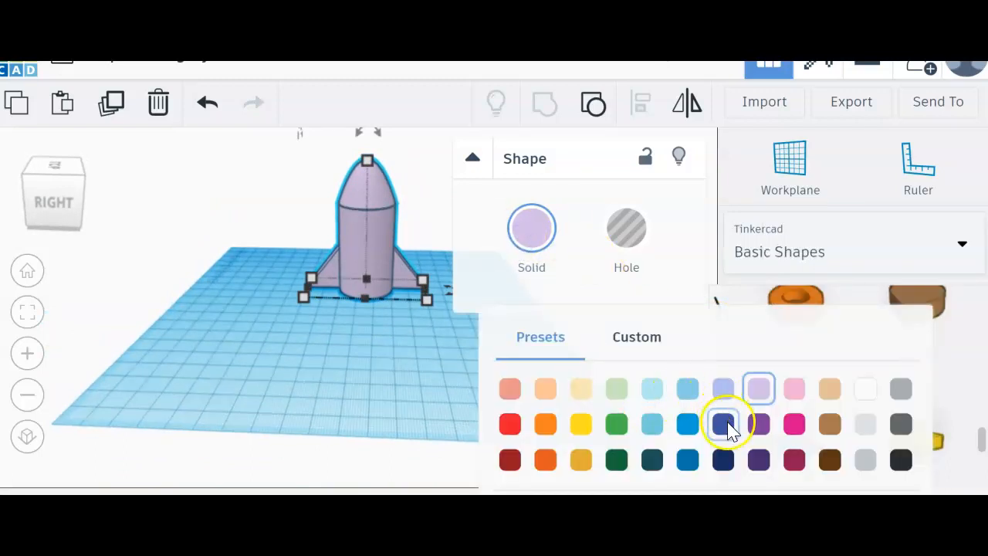
{"action": "left_click", "coordinate": [724, 423]}
{"action": "left_click", "coordinate": [378, 351]}
{"action": "right_click_drag", "start_coordinate": [390, 406], "coordinate": [390, 421]}
Raise the rocket so it floats about 18 mm above the workplane, and check it from the opposite side.
{"action": "left_click", "coordinate": [345, 203]}
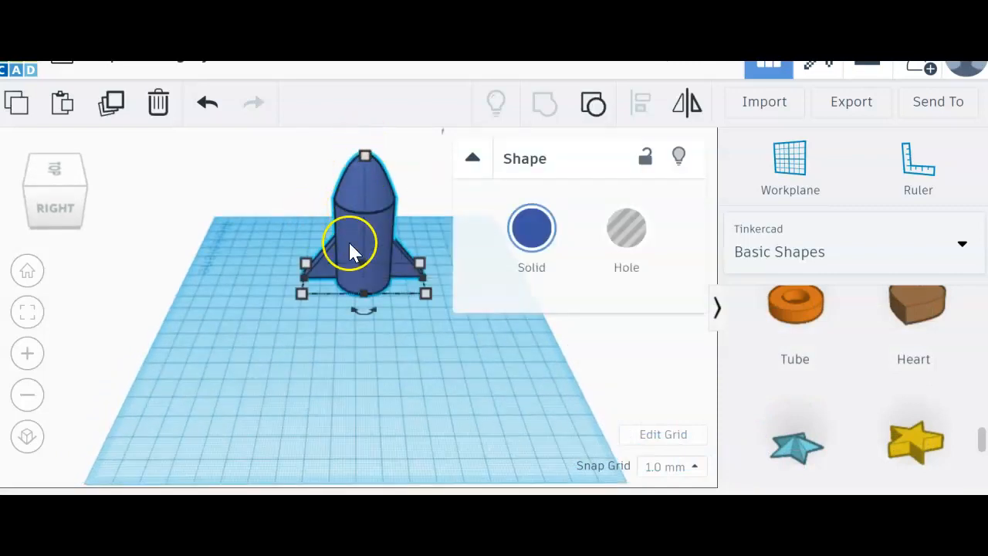
{"action": "left_click", "coordinate": [365, 384]}
{"action": "right_click_drag", "start_coordinate": [364, 382], "coordinate": [371, 356]}
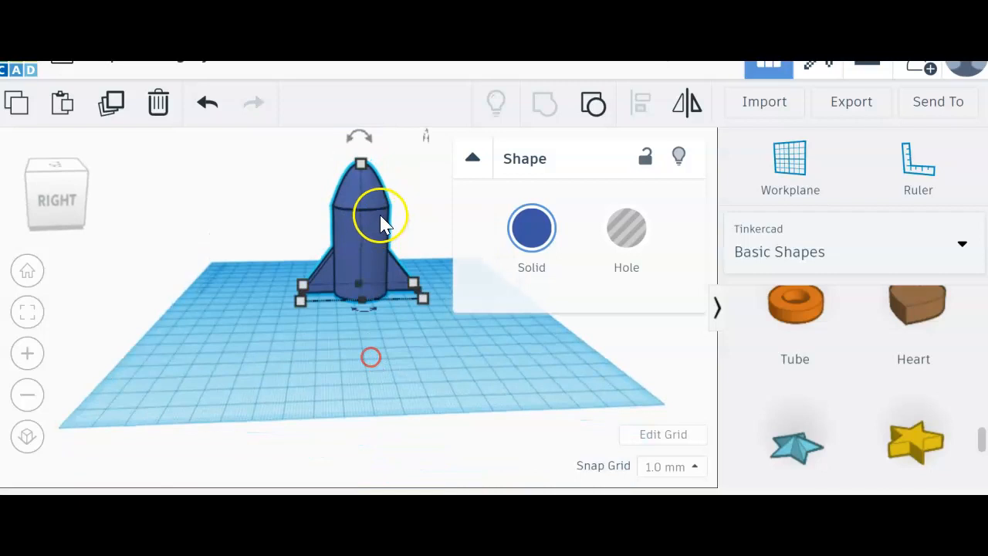
{"action": "scroll", "coordinate": [379, 340], "scroll_direction": "down", "scroll_amount": 3}
{"action": "mouse_move", "coordinate": [357, 151]}
{"action": "left_mouse_down"}
{"action": "mouse_move", "coordinate": [360, 177]}
{"action": "mouse_move", "coordinate": [363, 155]}
{"action": "left_mouse_up"}
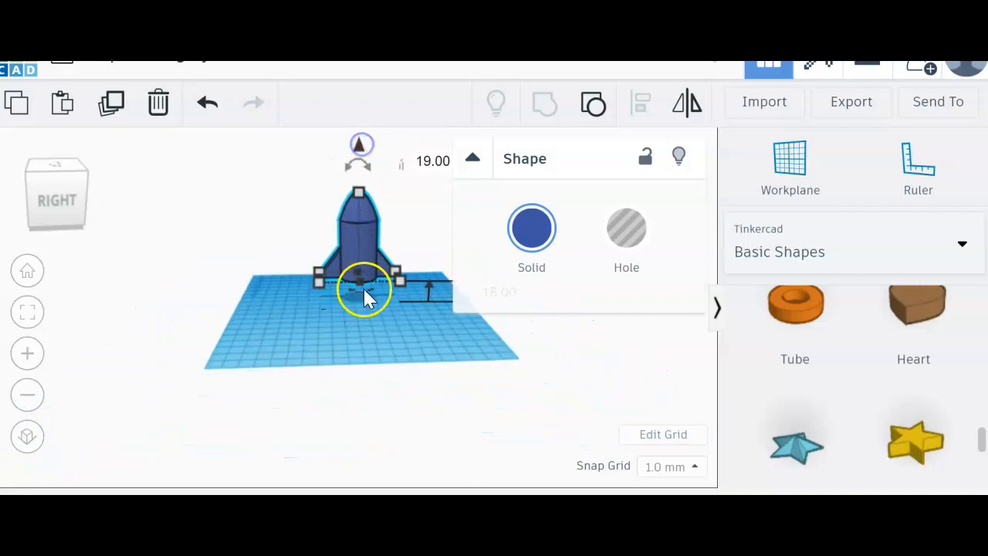
{"action": "left_click", "coordinate": [360, 329]}
{"action": "right_click_drag", "start_coordinate": [308, 379], "coordinate": [747, 404]}
{"action": "left_click", "coordinate": [321, 406]}
{"action": "right_click_drag", "start_coordinate": [321, 406], "coordinate": [327, 368]}
{"action": "scroll", "coordinate": [327, 369], "scroll_direction": "up", "scroll_amount": 5}
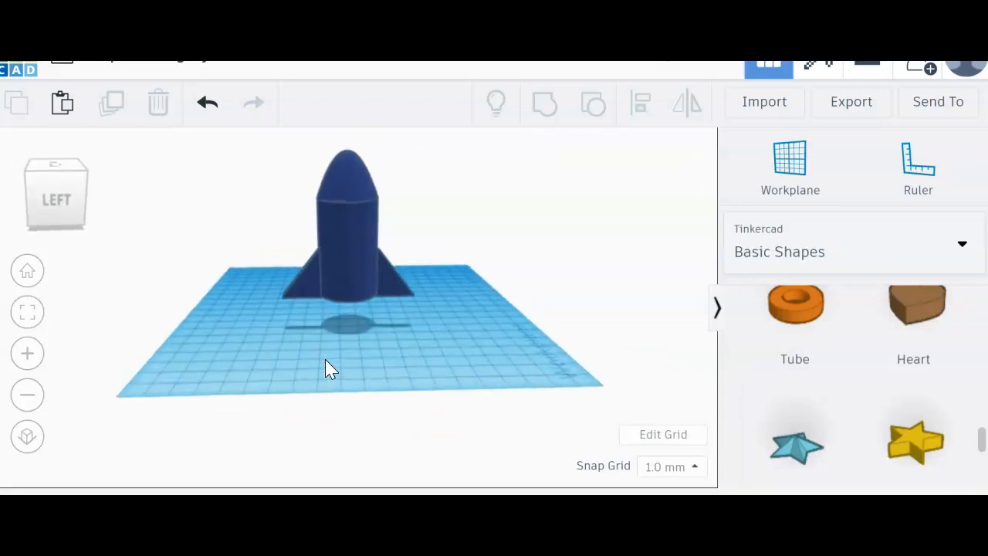
Place a sphere from the basic shapes on the workplane beside the rocket.
{"action": "scroll", "coordinate": [314, 409], "scroll_direction": "down", "scroll_amount": 3}
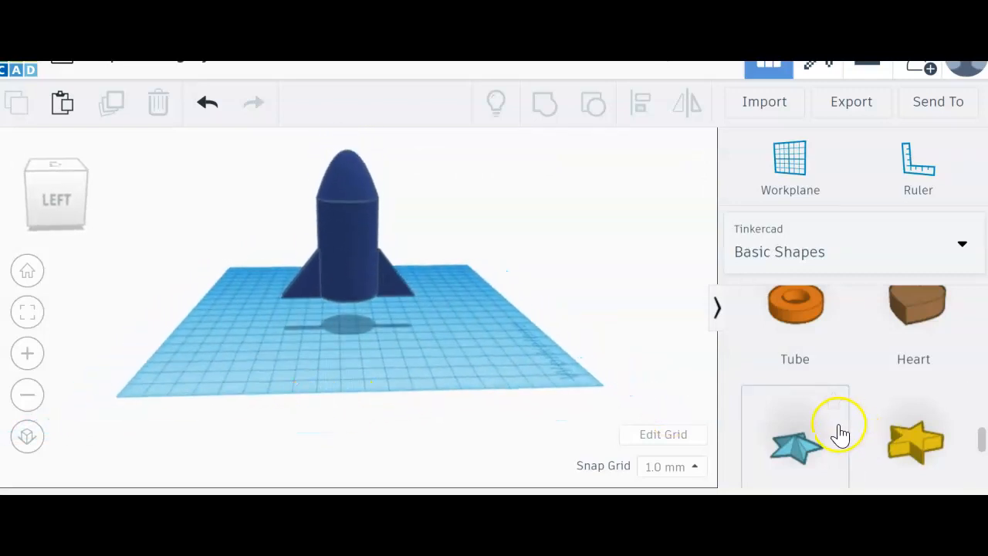
{"action": "scroll", "coordinate": [838, 436], "scroll_direction": "down", "scroll_amount": 3}
{"action": "scroll", "coordinate": [838, 446], "scroll_direction": "up", "scroll_amount": 10}
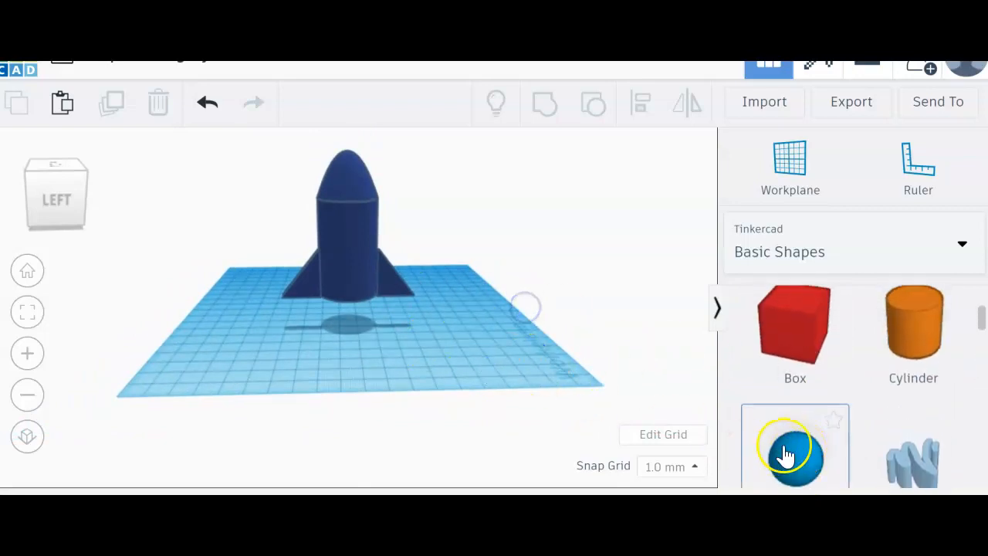
{"action": "left_click_drag", "start_coordinate": [745, 415], "coordinate": [481, 310]}
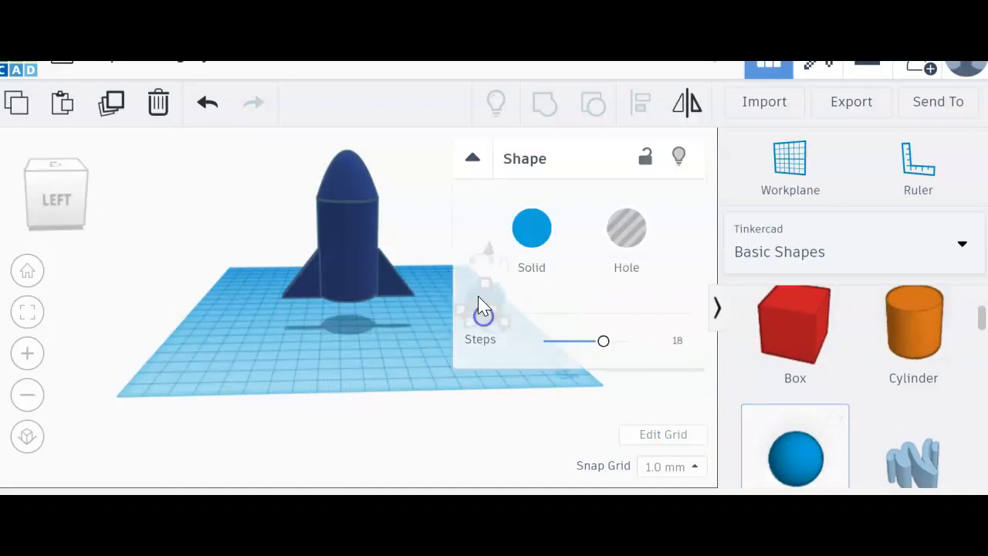
{"action": "left_click_drag", "start_coordinate": [483, 271], "coordinate": [480, 301]}
Colour the sphere with the dark teal preset.
{"action": "left_click", "coordinate": [541, 229]}
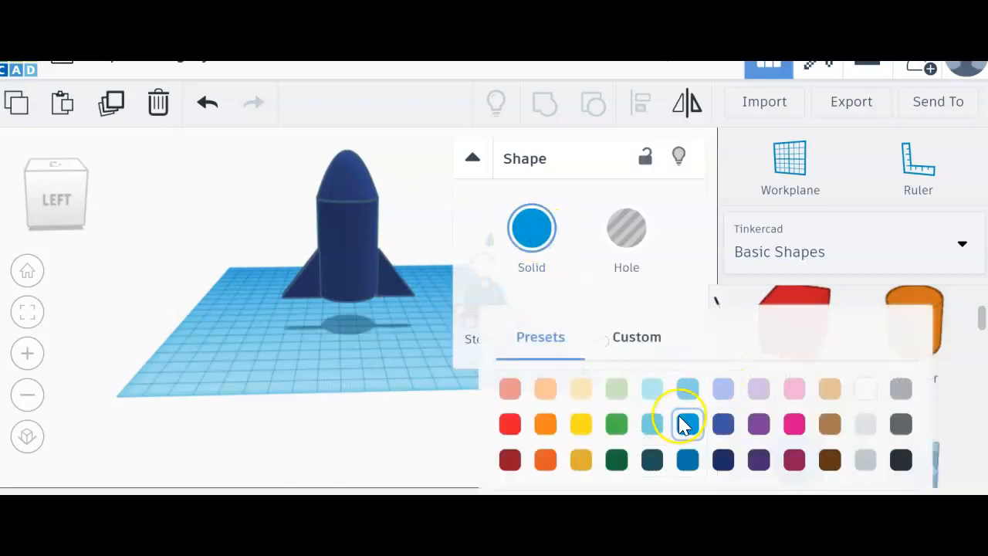
{"action": "left_click", "coordinate": [650, 461]}
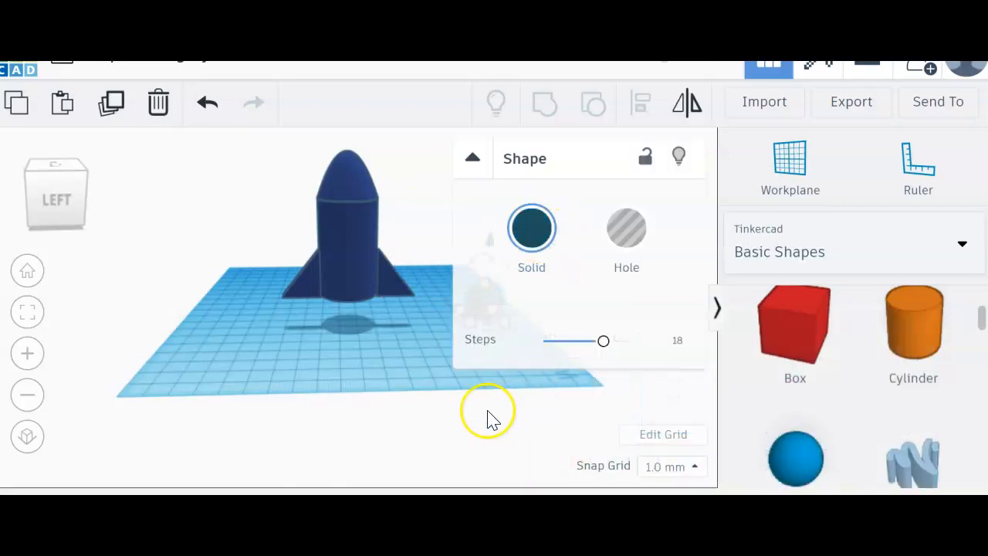
{"action": "left_click", "coordinate": [430, 237]}
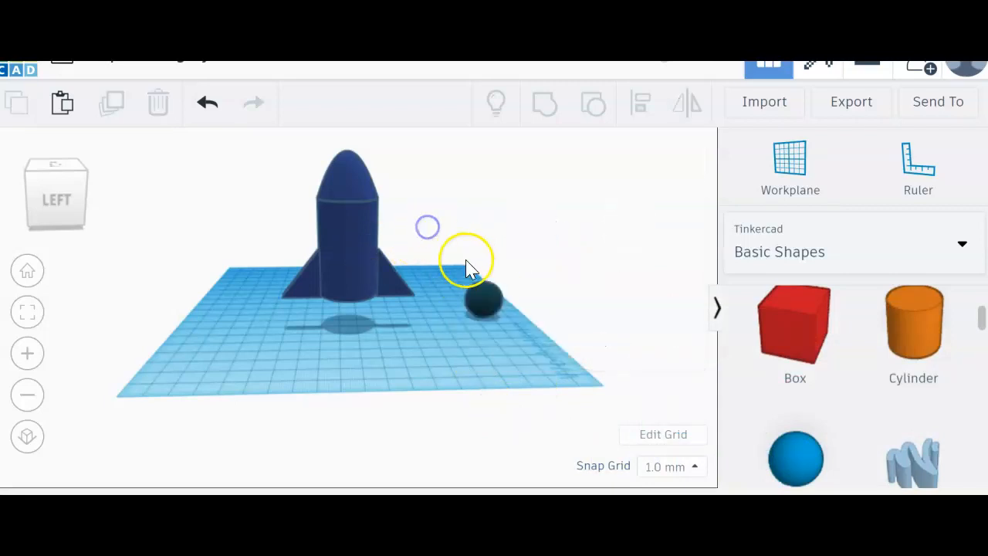
Raise the sphere about 81 mm above the workplane so it floats beside the rocket.
{"action": "left_click", "coordinate": [481, 295]}
{"action": "left_click", "coordinate": [474, 160]}
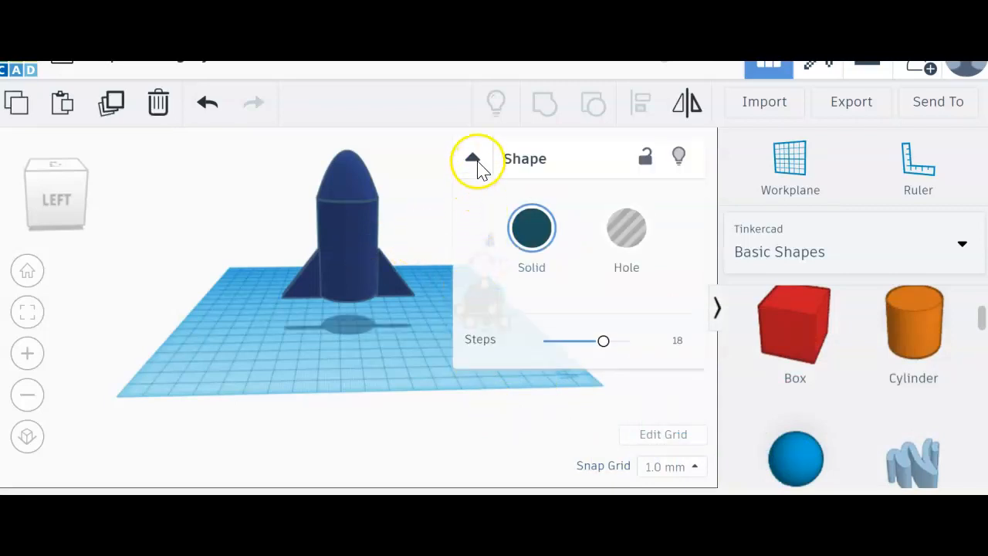
{"action": "left_click_drag", "start_coordinate": [491, 239], "coordinate": [492, 79]}
{"action": "left_click", "coordinate": [635, 412]}
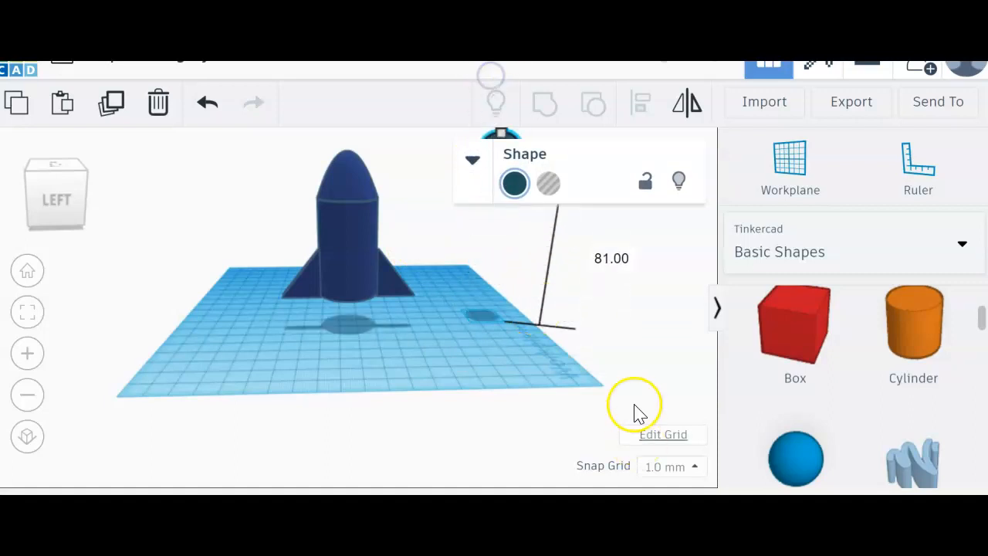
{"action": "right_click_drag", "start_coordinate": [563, 370], "coordinate": [847, 402]}
{"action": "right_click_drag", "start_coordinate": [317, 347], "coordinate": [435, 366]}
{"action": "scroll", "coordinate": [421, 369], "scroll_direction": "up", "scroll_amount": 2}
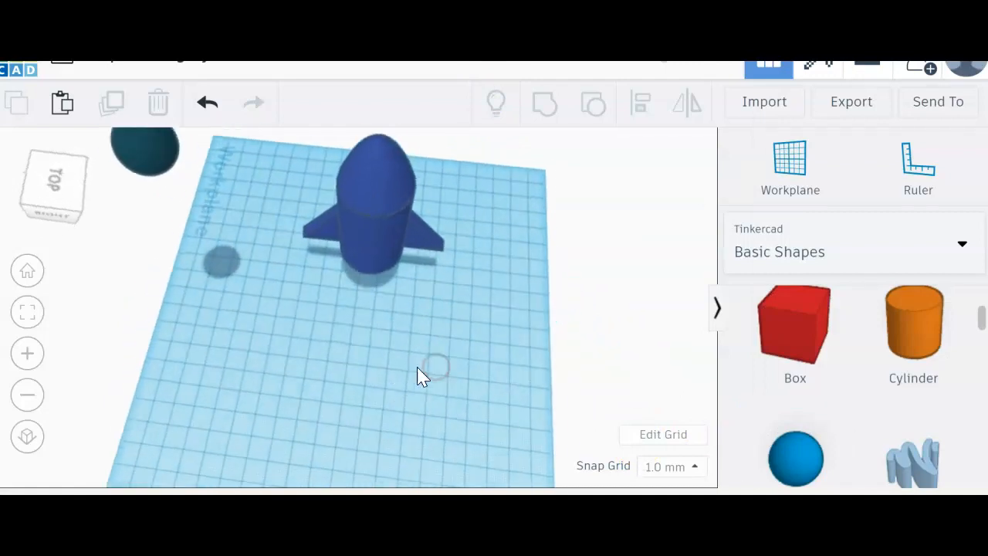
Adjust the raised sphere slightly beside the rocket and stretch it to about 31 mm along one side.
{"action": "scroll", "coordinate": [319, 358], "scroll_direction": "down", "scroll_amount": 3}
{"action": "left_click", "coordinate": [217, 196]}
{"action": "left_click_drag", "start_coordinate": [217, 196], "coordinate": [228, 198]}
{"action": "left_click", "coordinate": [409, 390]}
{"action": "right_click_drag", "start_coordinate": [387, 378], "coordinate": [452, 334]}
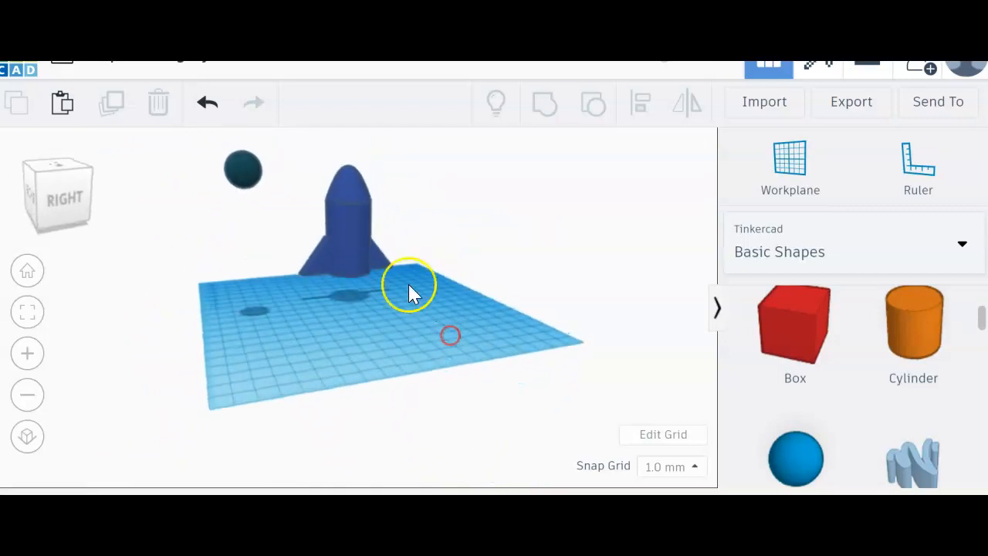
{"action": "left_click", "coordinate": [239, 193]}
{"action": "left_click_drag", "start_coordinate": [244, 202], "coordinate": [244, 205]}
{"action": "right_click_drag", "start_coordinate": [312, 308], "coordinate": [300, 333]}
{"action": "mouse_move", "coordinate": [257, 236]}
{"action": "left_mouse_down"}
{"action": "mouse_move", "coordinate": [242, 271]}
{"action": "mouse_move", "coordinate": [244, 235]}
{"action": "left_mouse_up"}
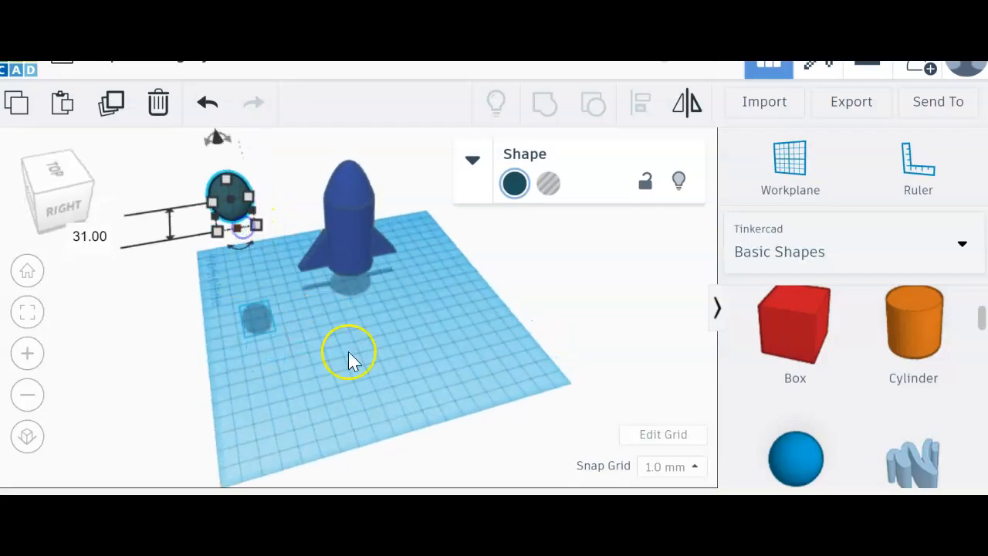
Look through the basic shapes for further parts to add to the rocket and sphere scene.
{"action": "scroll", "coordinate": [745, 424], "scroll_direction": "down", "scroll_amount": 8}
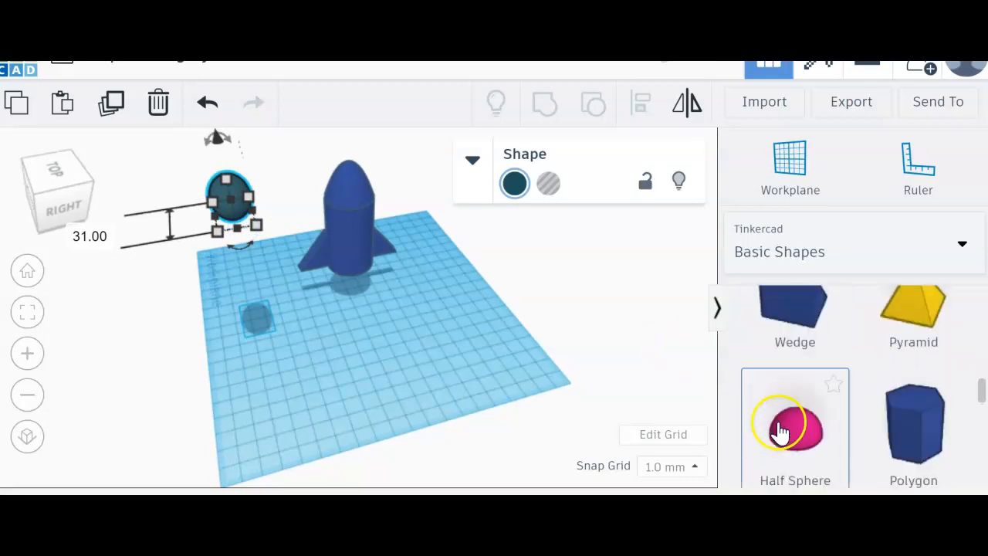
{"action": "scroll", "coordinate": [777, 430], "scroll_direction": "down", "scroll_amount": 4}
{"action": "scroll", "coordinate": [876, 460], "scroll_direction": "down", "scroll_amount": 4}
{"action": "scroll", "coordinate": [875, 456], "scroll_direction": "down", "scroll_amount": 2}
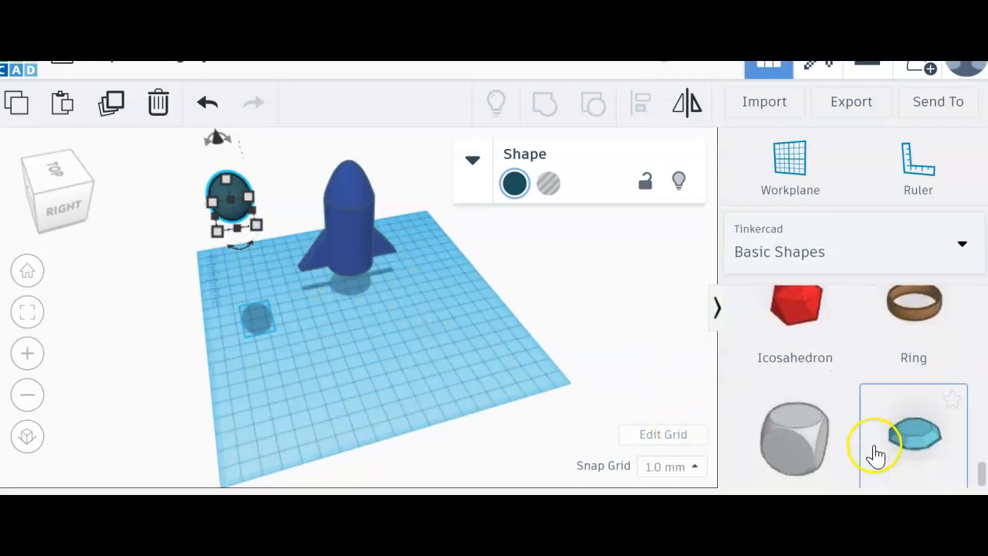
{"action": "scroll", "coordinate": [876, 455], "scroll_direction": "up", "scroll_amount": 7}
{"action": "scroll", "coordinate": [873, 459], "scroll_direction": "up", "scroll_amount": 3}
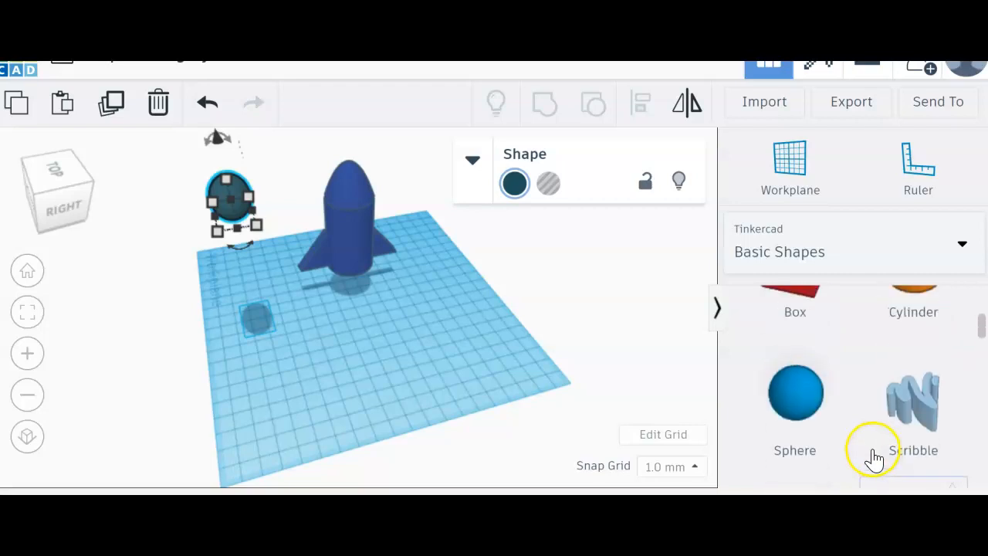
{"action": "scroll", "coordinate": [873, 463], "scroll_direction": "down", "scroll_amount": 8}
{"action": "scroll", "coordinate": [857, 403], "scroll_direction": "down", "scroll_amount": 5}
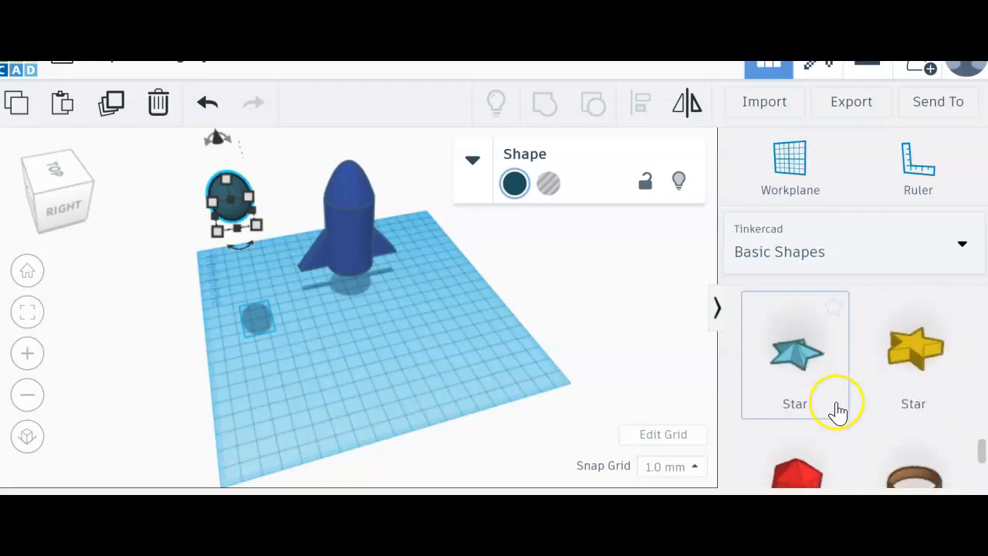
{"action": "right_click_drag", "start_coordinate": [528, 384], "coordinate": [526, 379]}
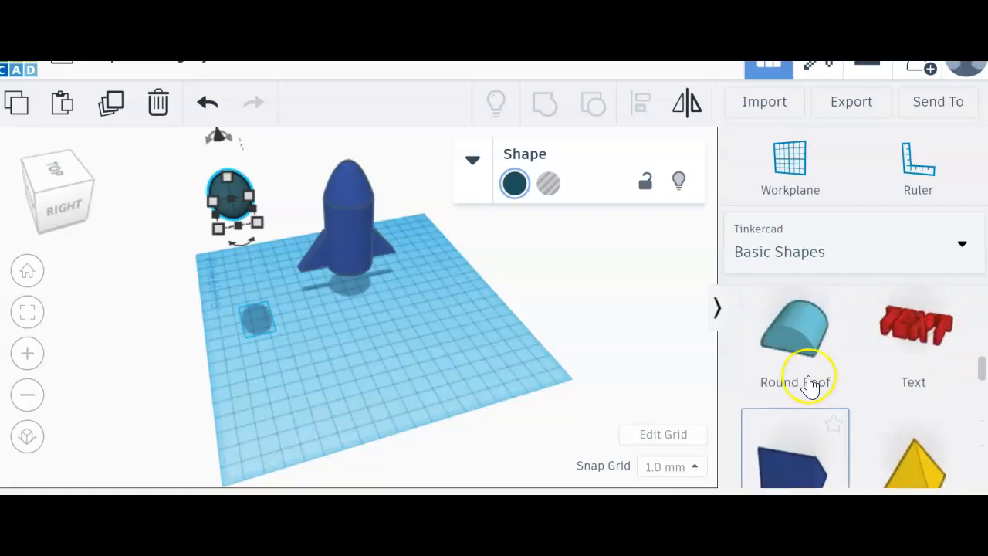
Browse the Characters shape collection for further parts and return to the Basic Shapes collection.
{"action": "left_click", "coordinate": [858, 247]}
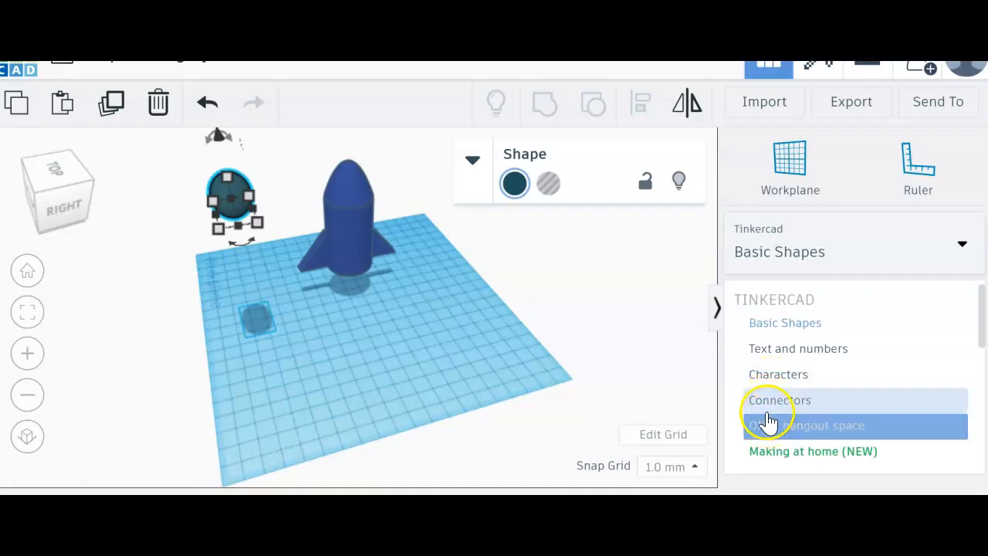
{"action": "left_click", "coordinate": [784, 378]}
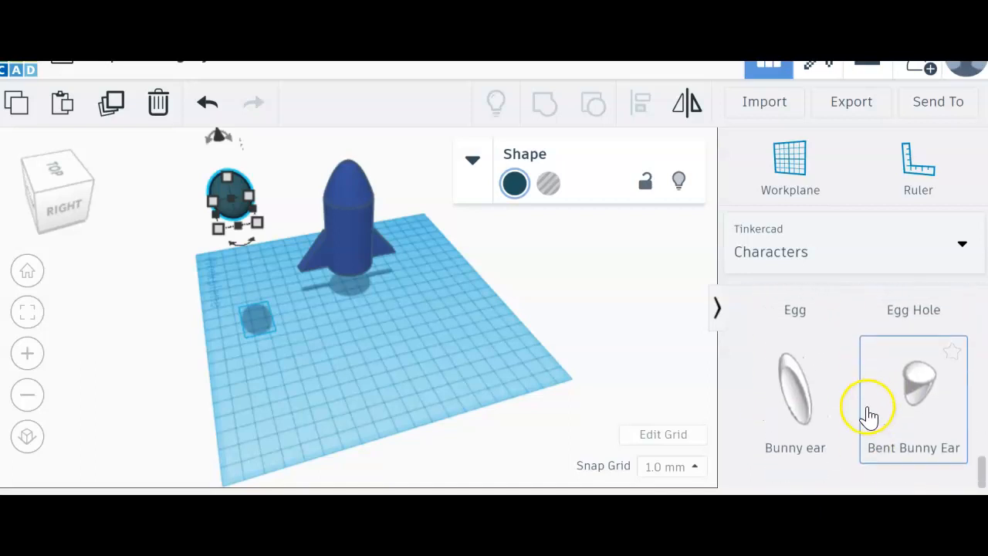
{"action": "scroll", "coordinate": [842, 425], "scroll_direction": "up", "scroll_amount": 2}
{"action": "scroll", "coordinate": [824, 430], "scroll_direction": "down", "scroll_amount": 5}
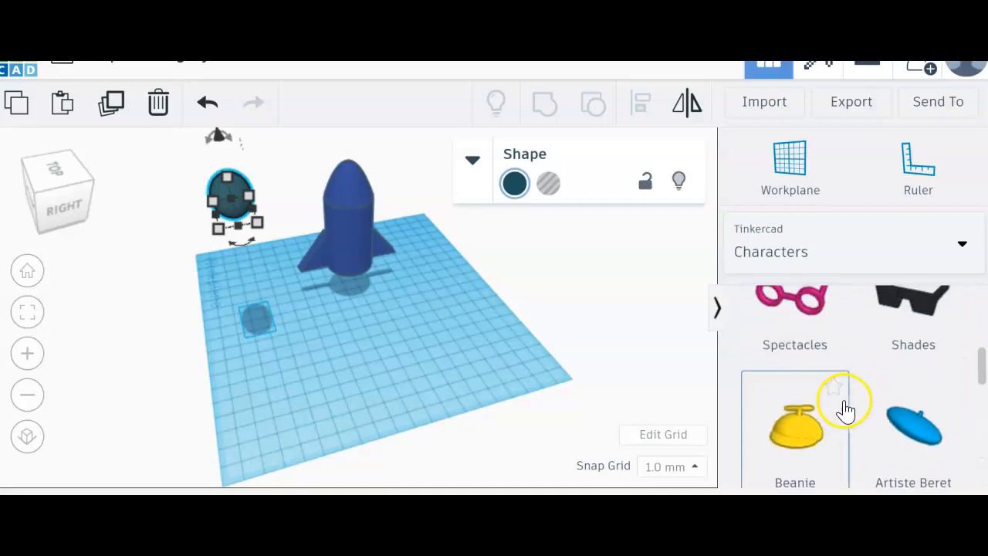
{"action": "scroll", "coordinate": [787, 390], "scroll_direction": "up", "scroll_amount": 2}
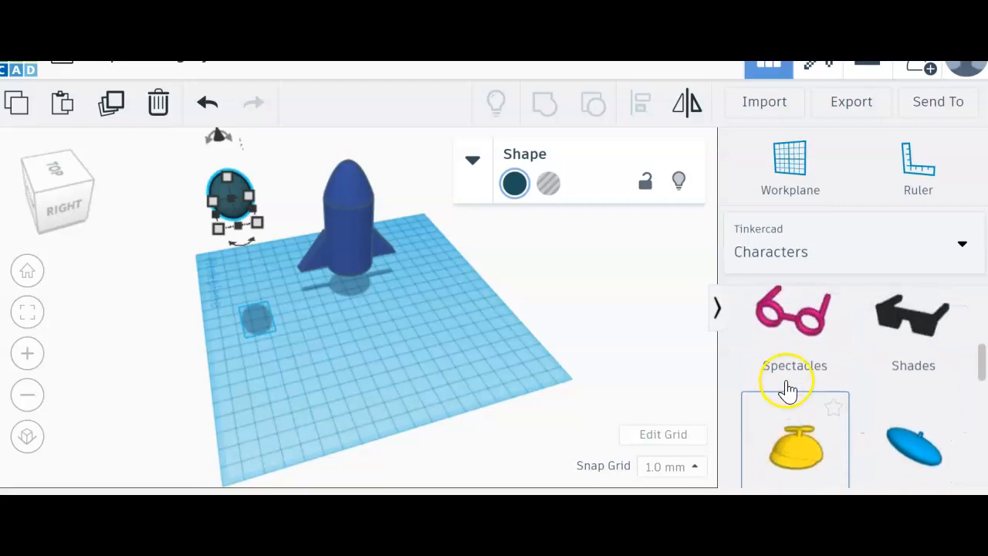
{"action": "left_click", "coordinate": [795, 251]}
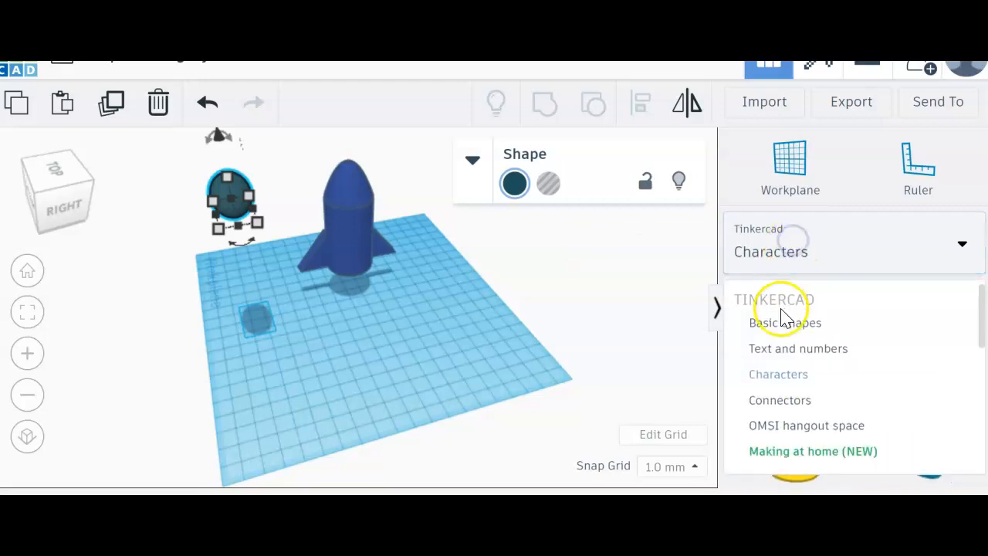
{"action": "left_click", "coordinate": [776, 329]}
{"action": "scroll", "coordinate": [792, 409], "scroll_direction": "up", "scroll_amount": 1}
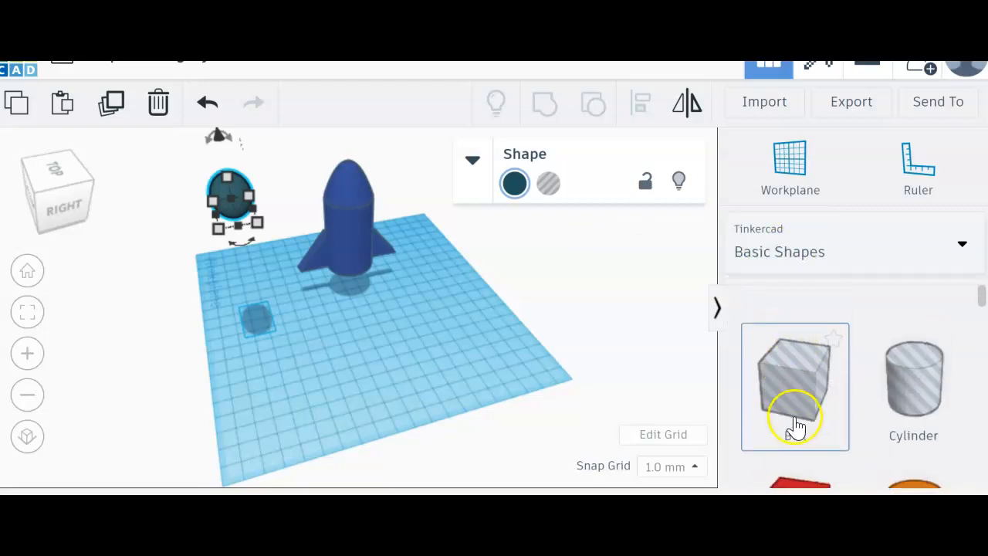
{"action": "scroll", "coordinate": [793, 419], "scroll_direction": "down", "scroll_amount": 5}
{"action": "scroll", "coordinate": [618, 409], "scroll_direction": "up", "scroll_amount": 1}
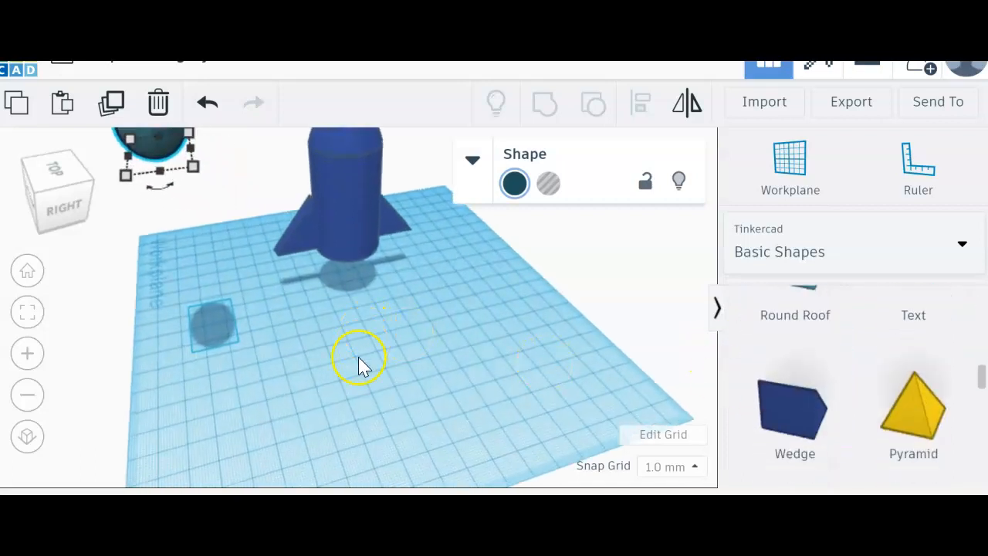
Examine the floating rocket and sphere together from near, far and the opposite side.
{"action": "left_click", "coordinate": [363, 352]}
{"action": "scroll", "coordinate": [304, 344], "scroll_direction": "down", "scroll_amount": 5}
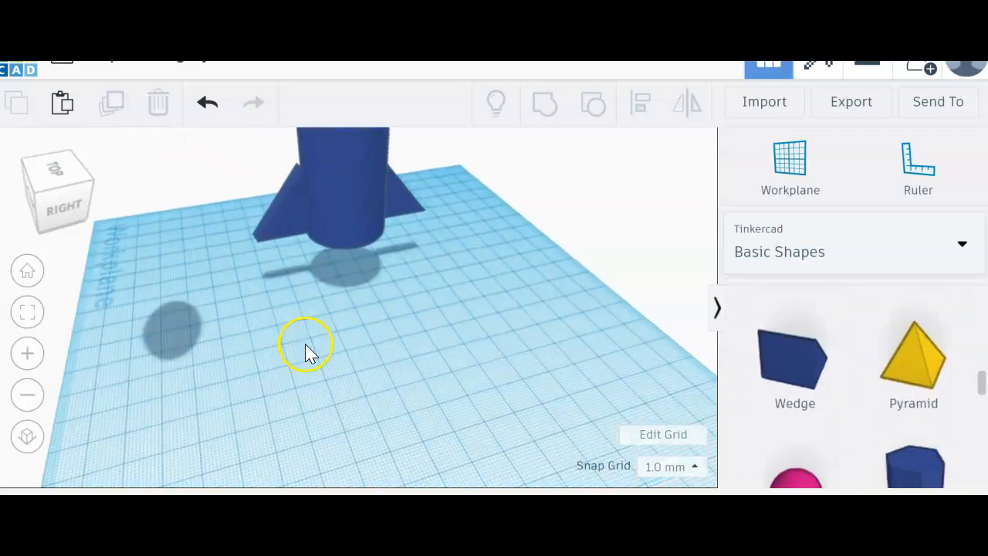
{"action": "scroll", "coordinate": [323, 337], "scroll_direction": "up", "scroll_amount": 4}
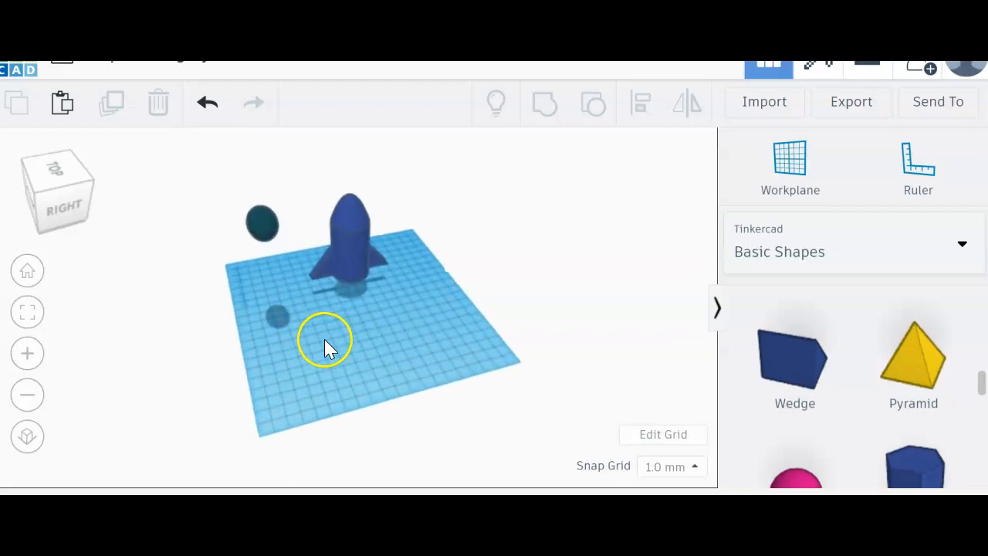
{"action": "right_click_drag", "start_coordinate": [302, 360], "coordinate": [737, 349]}
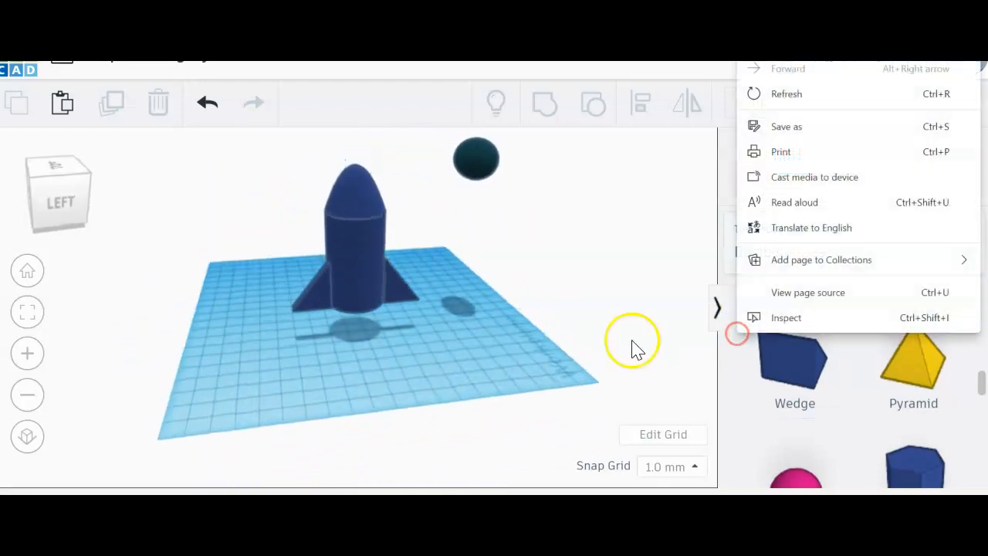
{"action": "left_click", "coordinate": [523, 332]}
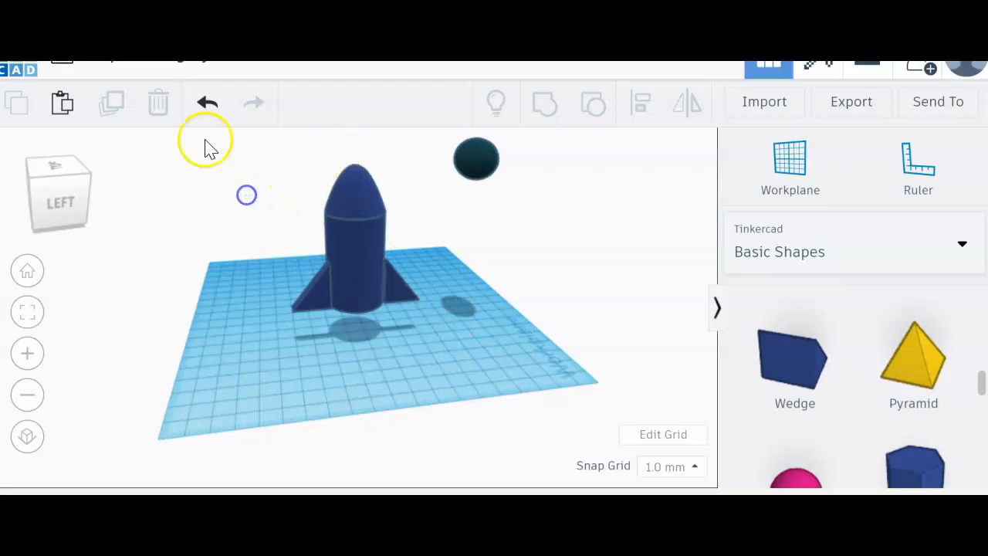
Delete the rocket and the dark teal sphere from the workplane.
{"action": "left_click", "coordinate": [345, 246]}
{"action": "left_click", "coordinate": [155, 102]}
{"action": "left_click", "coordinate": [492, 164]}
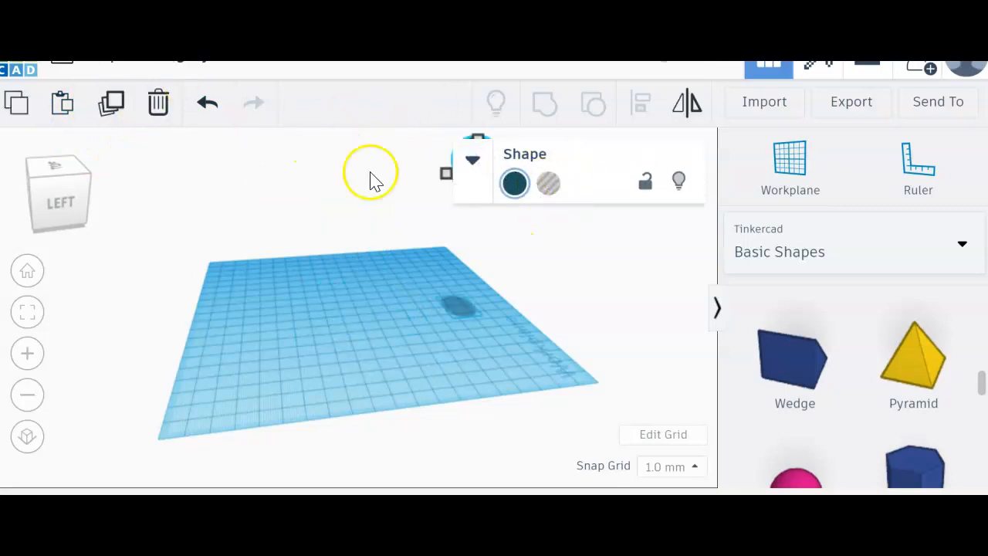
{"action": "left_click", "coordinate": [446, 161]}
{"action": "left_click", "coordinate": [469, 167]}
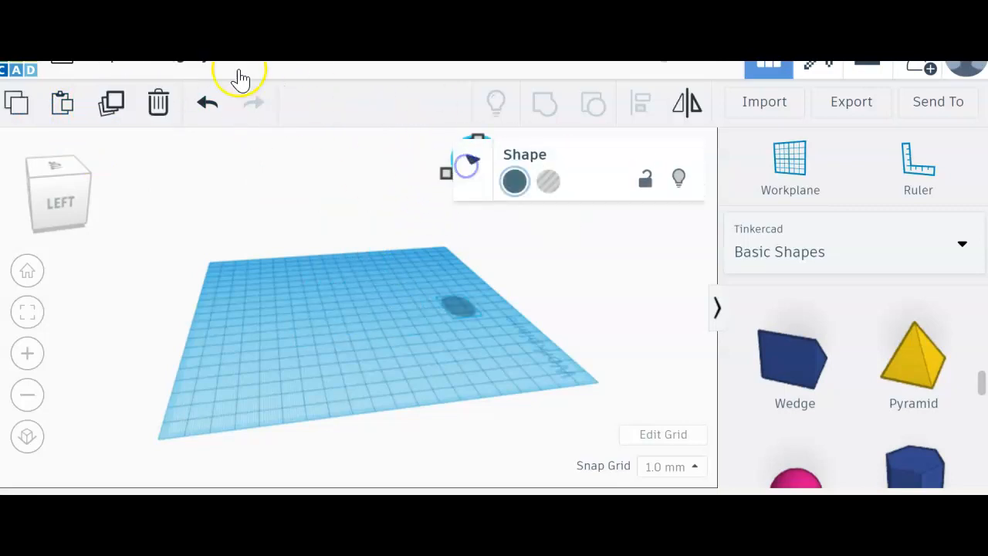
{"action": "left_click", "coordinate": [157, 102]}
Place a cylinder near the middle of the workplane and widen it to about 44 mm along both sides.
{"action": "scroll", "coordinate": [950, 417], "scroll_direction": "down", "scroll_amount": 3}
{"action": "scroll", "coordinate": [945, 415], "scroll_direction": "down", "scroll_amount": 5}
{"action": "scroll", "coordinate": [942, 412], "scroll_direction": "up", "scroll_amount": 3}
{"action": "scroll", "coordinate": [942, 411], "scroll_direction": "up", "scroll_amount": 8}
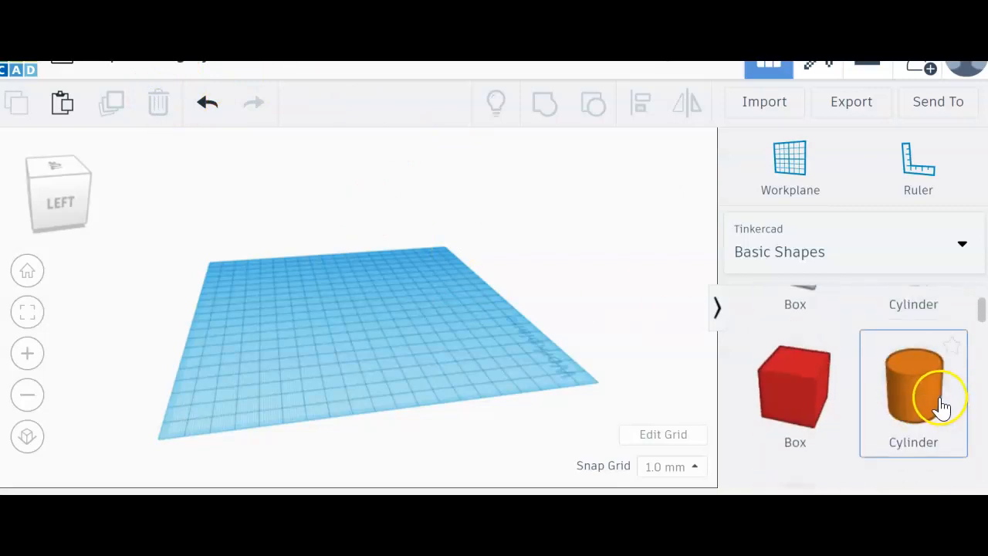
{"action": "left_click", "coordinate": [929, 392]}
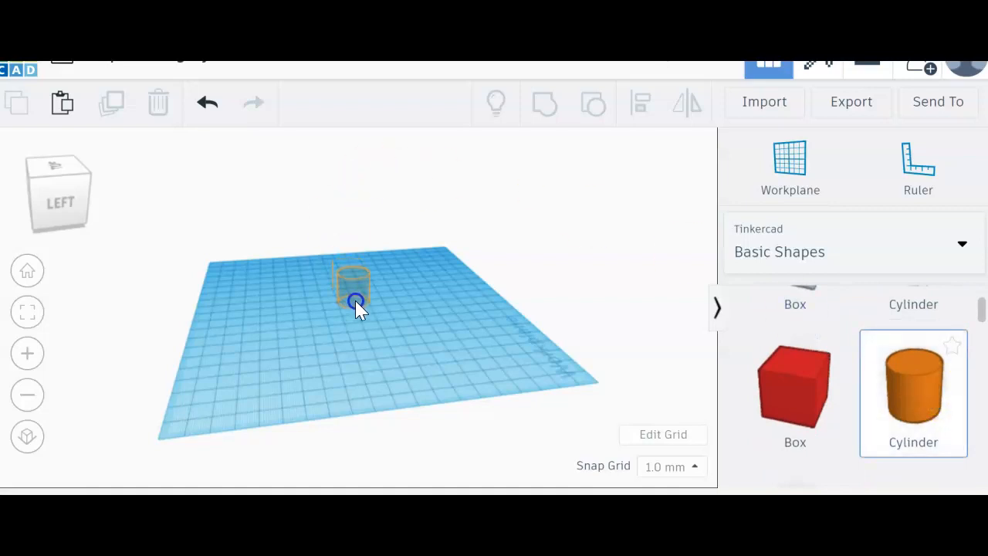
{"action": "left_click", "coordinate": [355, 303]}
{"action": "left_click_drag", "start_coordinate": [375, 308], "coordinate": [321, 318]}
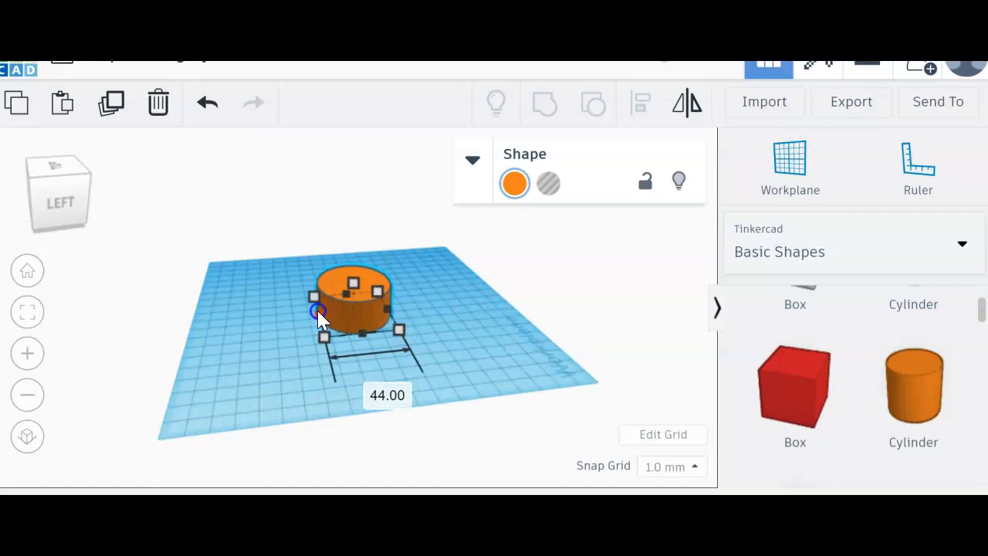
{"action": "left_click", "coordinate": [617, 333]}
Change the wide cylinder's solid color to the medium green preset.
{"action": "right_click_drag", "start_coordinate": [474, 348], "coordinate": [657, 324]}
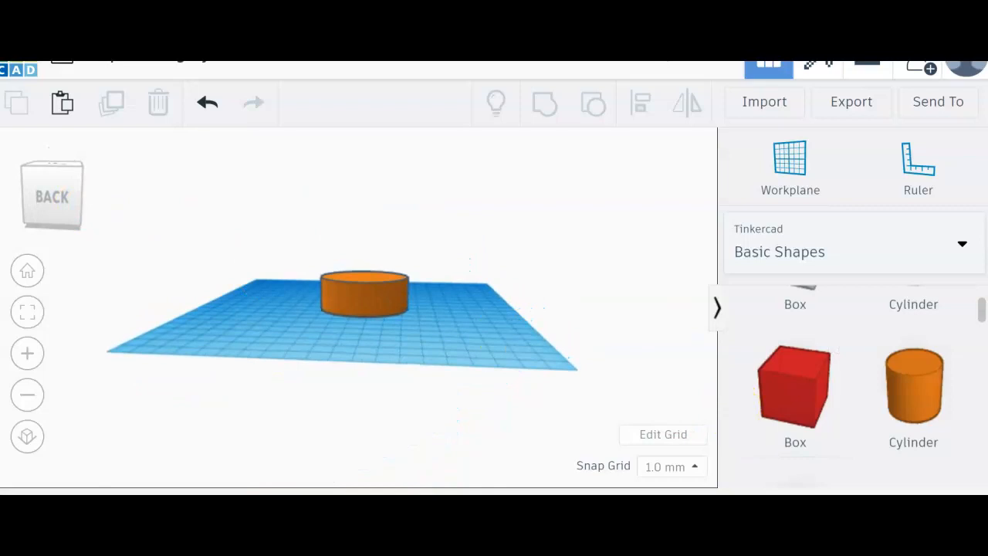
{"action": "scroll", "coordinate": [468, 365], "scroll_direction": "up", "scroll_amount": 3}
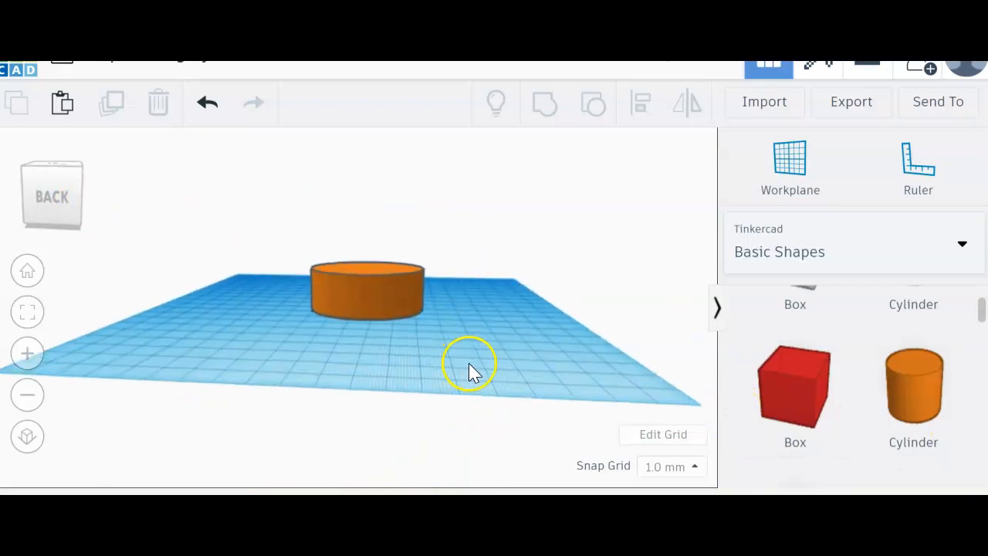
{"action": "right_click_drag", "start_coordinate": [434, 351], "coordinate": [438, 375]}
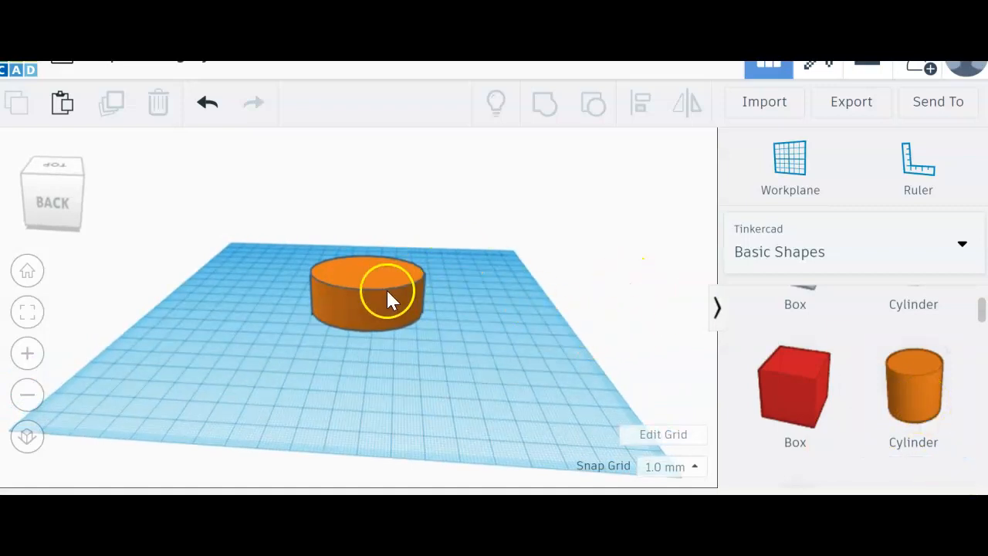
{"action": "left_click", "coordinate": [327, 278]}
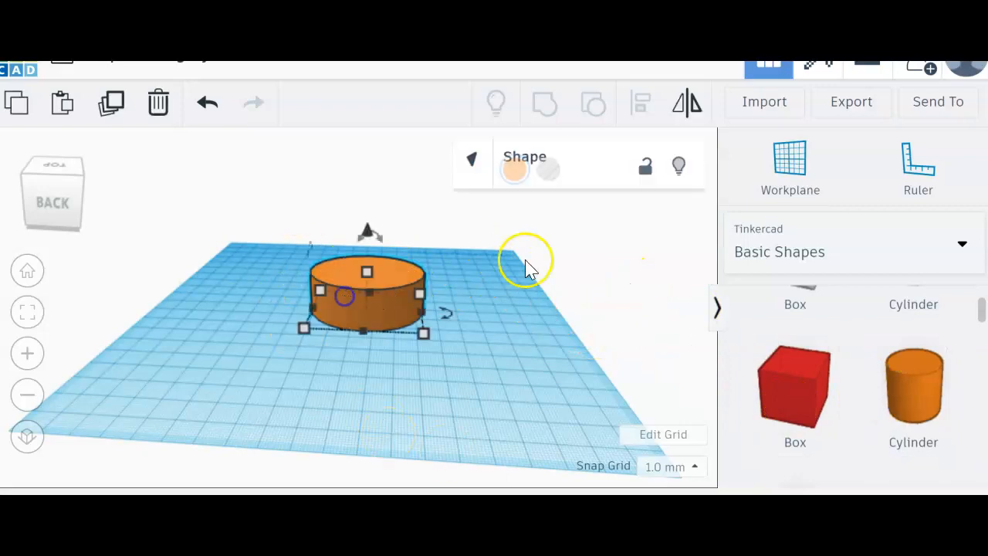
{"action": "left_click", "coordinate": [512, 183]}
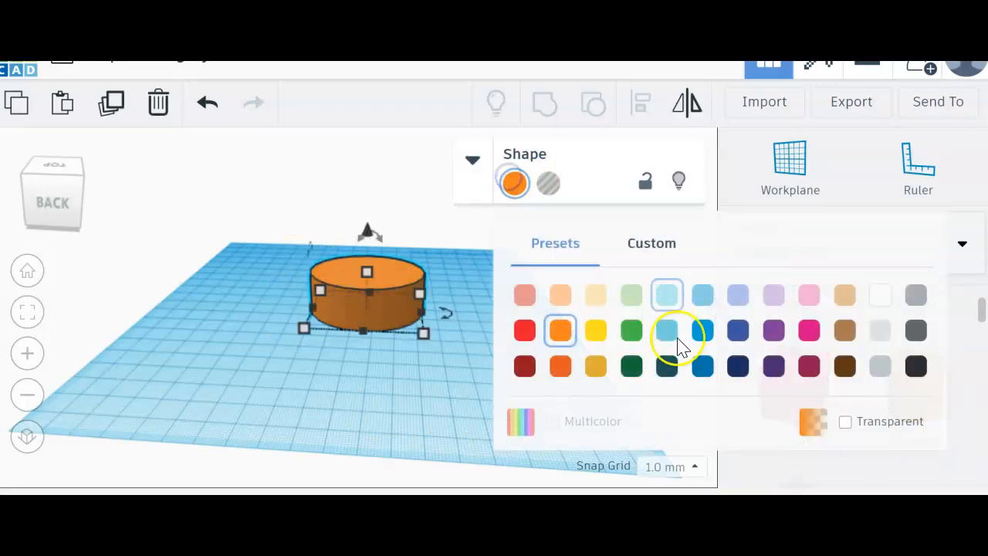
{"action": "left_click", "coordinate": [631, 332]}
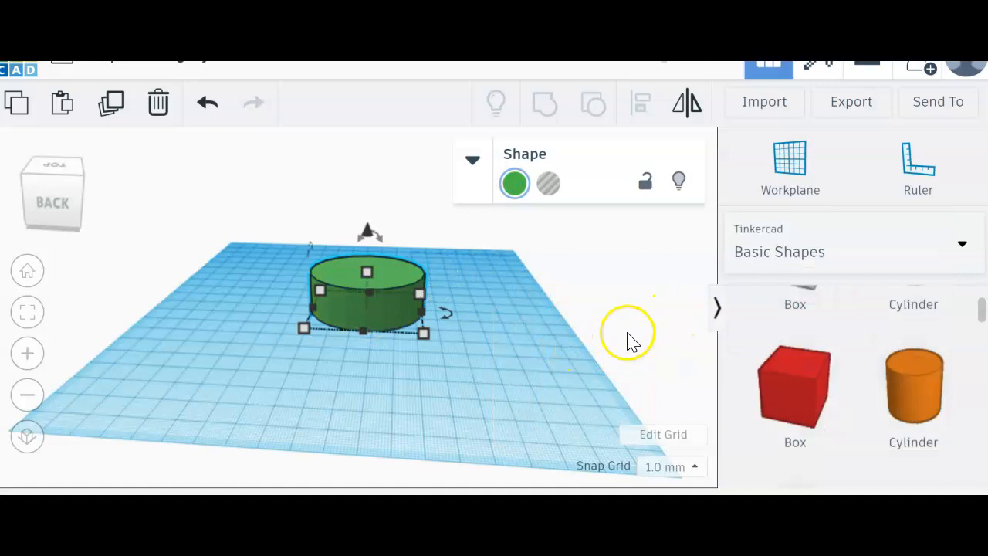
{"action": "left_click", "coordinate": [628, 340]}
Place a second cylinder at the centre of the green one and raise it about 23 mm above the workplane.
{"action": "left_click", "coordinate": [768, 383]}
{"action": "left_click_drag", "start_coordinate": [913, 386], "coordinate": [396, 296]}
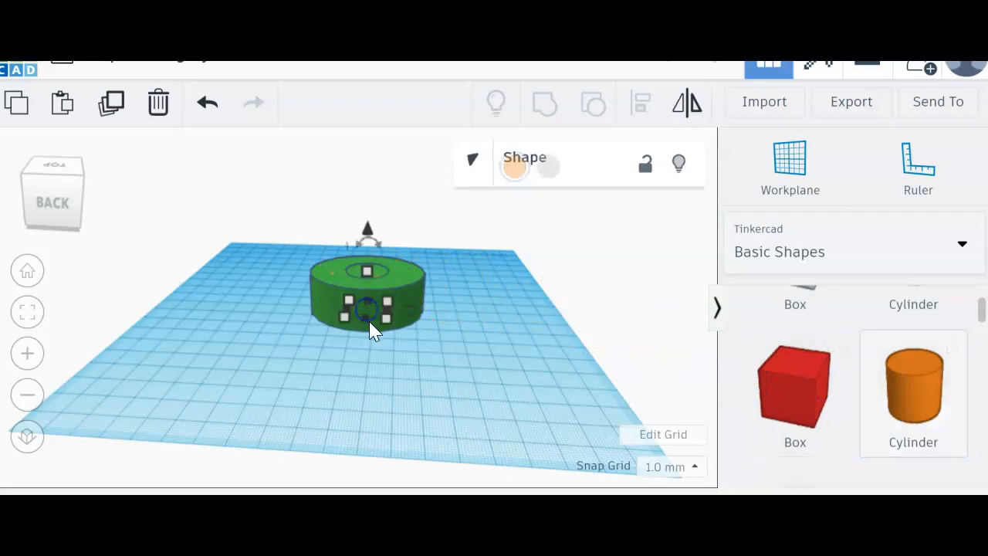
{"action": "right_click_drag", "start_coordinate": [364, 381], "coordinate": [377, 318]}
{"action": "left_click", "coordinate": [378, 318]}
{"action": "right_click_drag", "start_coordinate": [466, 228], "coordinate": [457, 387]}
{"action": "left_click_drag", "start_coordinate": [371, 270], "coordinate": [365, 241], "text": "shift"}
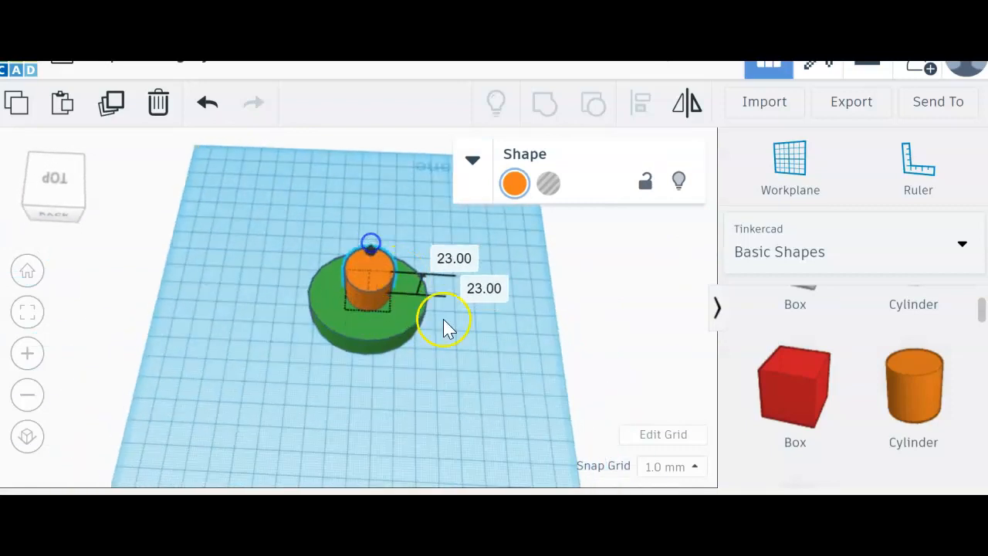
{"action": "left_click", "coordinate": [492, 404]}
Widen the raised orange cylinder to about 34 mm and reduce its height to about 14 mm.
{"action": "right_click_drag", "start_coordinate": [468, 404], "coordinate": [486, 382]}
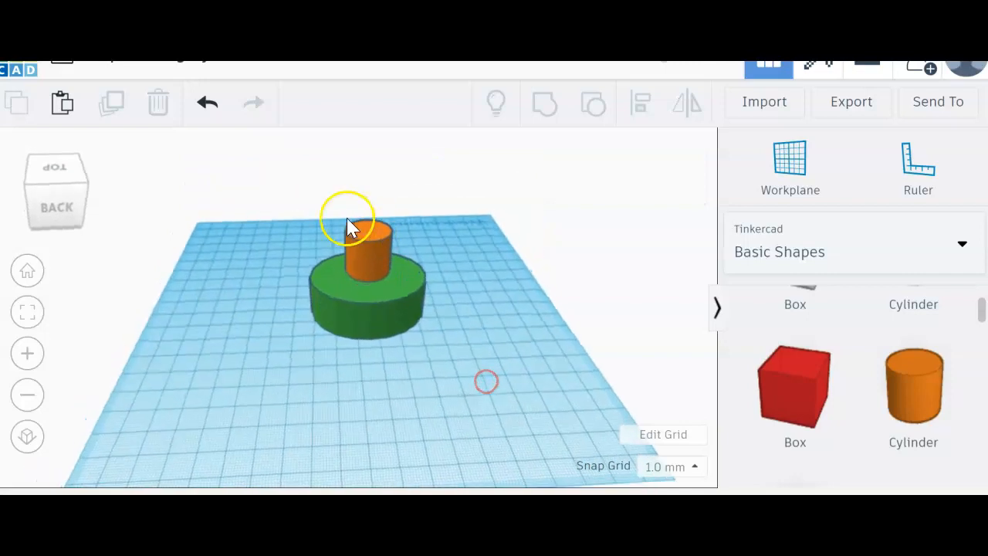
{"action": "left_click", "coordinate": [361, 245]}
{"action": "left_click_drag", "start_coordinate": [346, 283], "coordinate": [406, 283]}
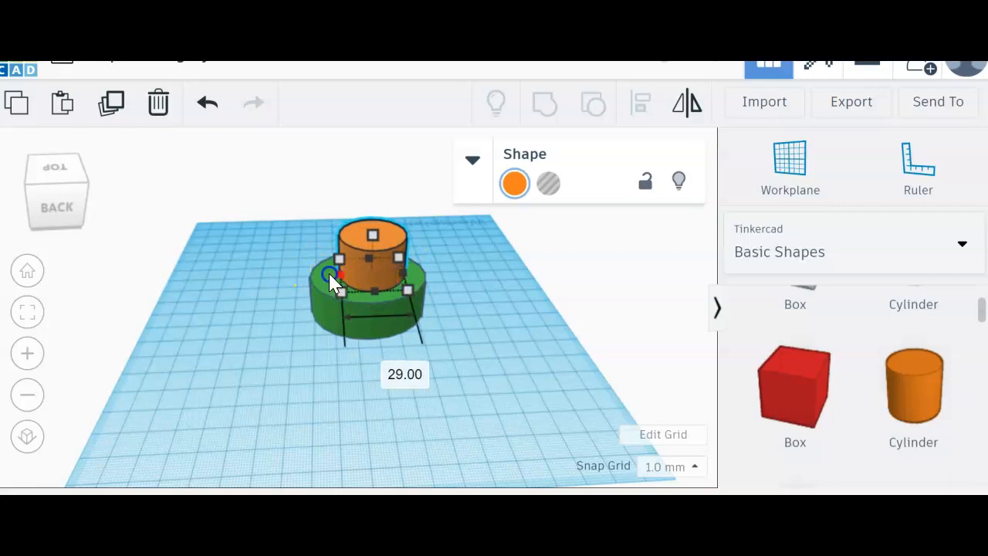
{"action": "left_click_drag", "start_coordinate": [332, 282], "coordinate": [326, 280]}
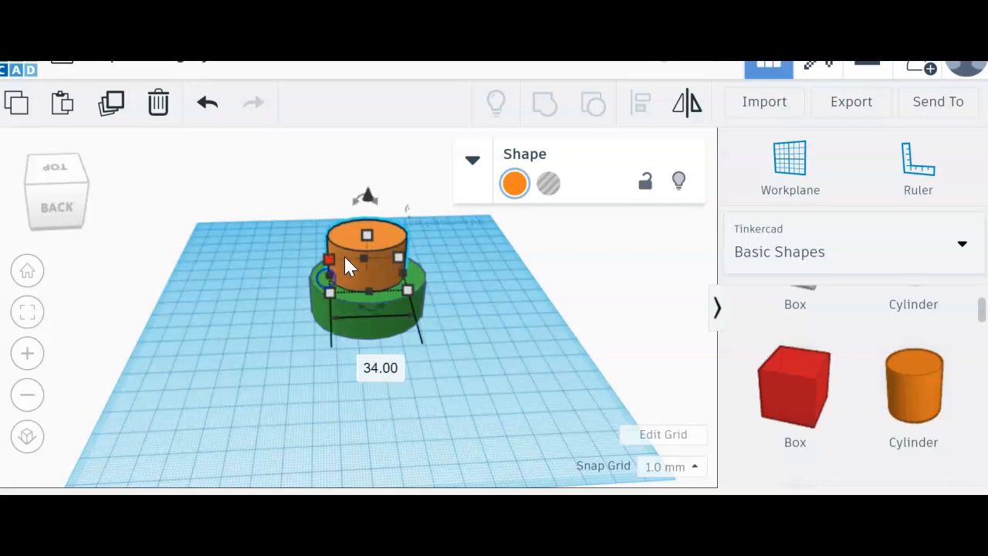
{"action": "left_click_drag", "start_coordinate": [365, 241], "coordinate": [367, 250]}
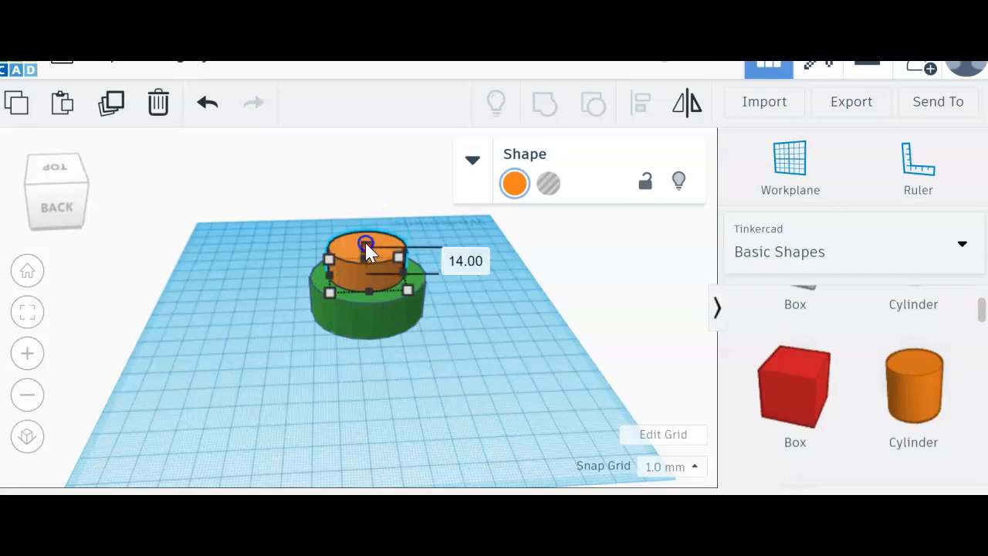
{"action": "left_click", "coordinate": [492, 314]}
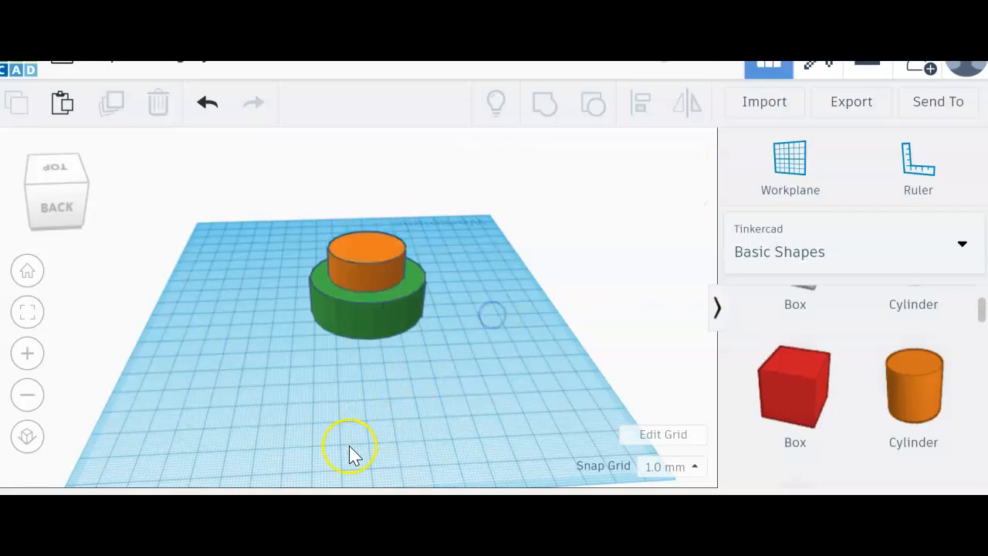
Recolor the upper cylinder with the bright pink preset.
{"action": "right_click_drag", "start_coordinate": [424, 379], "coordinate": [417, 368]}
{"action": "left_click", "coordinate": [922, 420]}
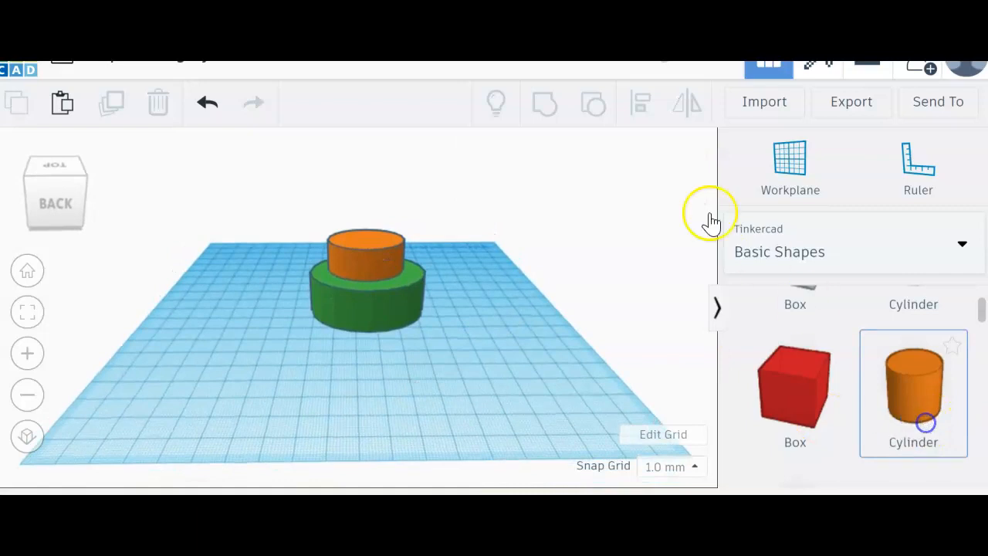
{"action": "left_click", "coordinate": [391, 247]}
{"action": "left_click", "coordinate": [514, 180]}
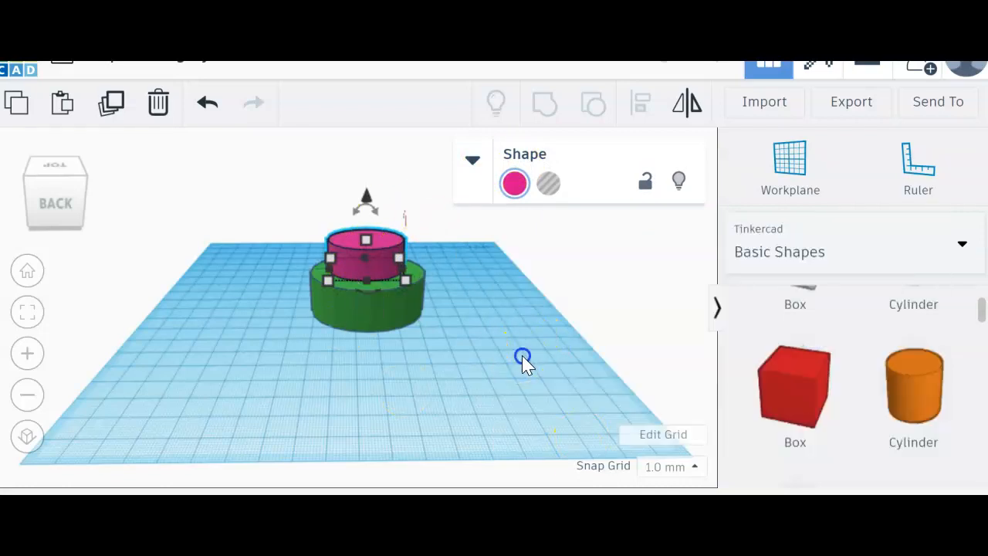
{"action": "left_click", "coordinate": [522, 360]}
Try to adjust the pink cylinder's depth, stretching it to about 97 mm.
{"action": "right_click_drag", "start_coordinate": [523, 327], "coordinate": [521, 306]}
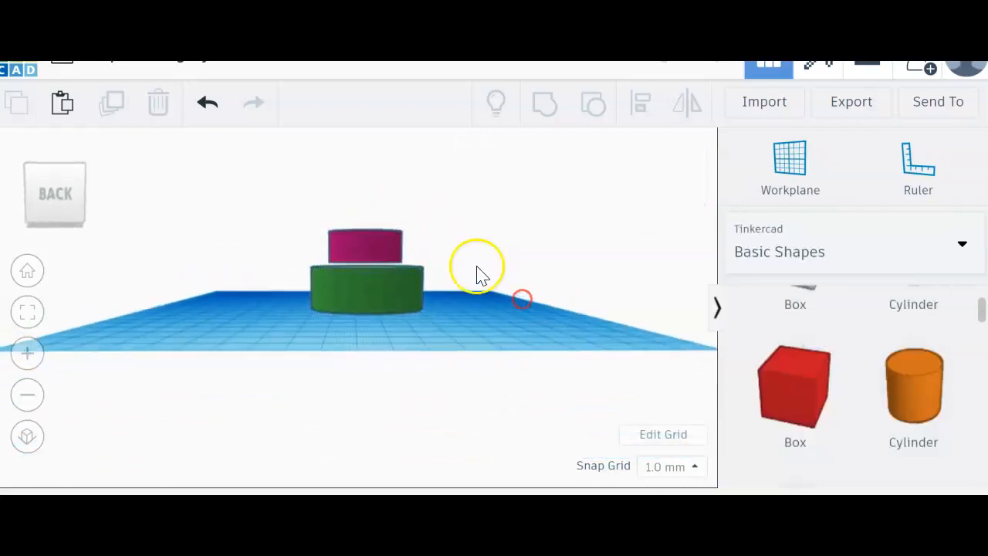
{"action": "left_click", "coordinate": [371, 250]}
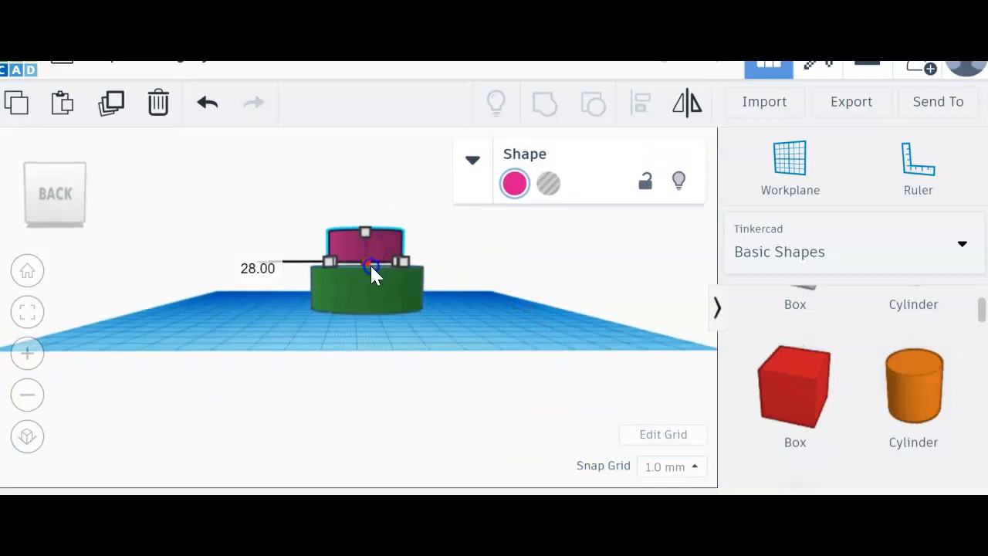
{"action": "left_click_drag", "start_coordinate": [369, 265], "coordinate": [376, 260]}
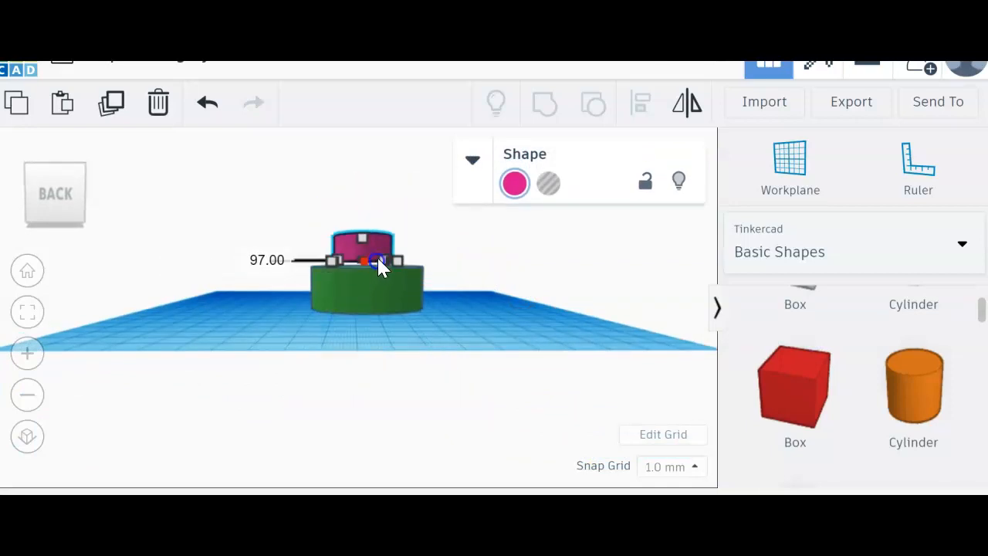
{"action": "left_click", "coordinate": [427, 264]}
{"action": "right_click_drag", "start_coordinate": [437, 279], "coordinate": [452, 303]}
Reposition the pink cylinder over the green base.
{"action": "left_click", "coordinate": [371, 226]}
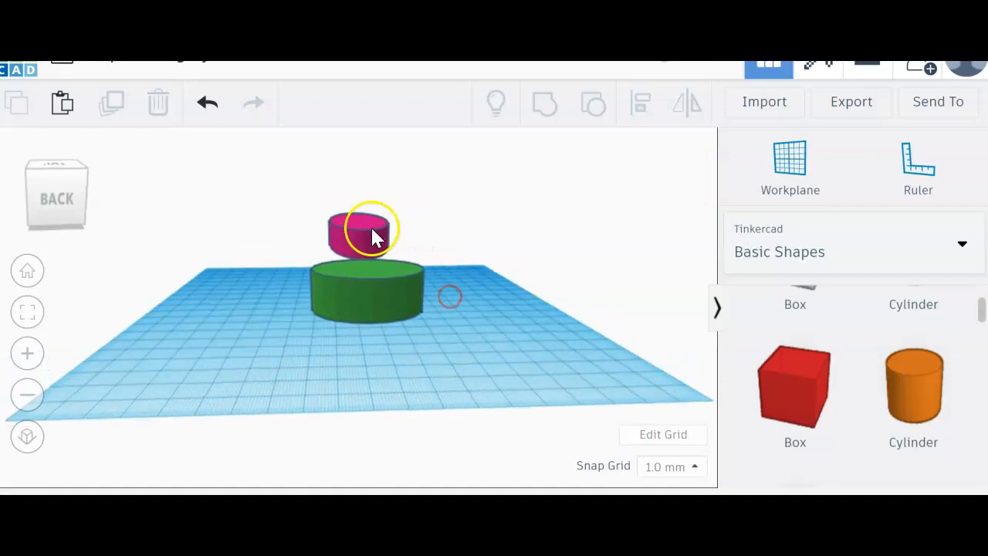
{"action": "scroll", "coordinate": [198, 308], "scroll_direction": "up", "scroll_amount": 2}
{"action": "right_click_drag", "start_coordinate": [198, 308], "coordinate": [176, 199]}
{"action": "left_click_drag", "start_coordinate": [177, 198], "coordinate": [318, 229]}
Reduce the pink cylinder's depth until it fits inside the green base's outline and centre it there.
{"action": "right_click_drag", "start_coordinate": [503, 435], "coordinate": [362, 353]}
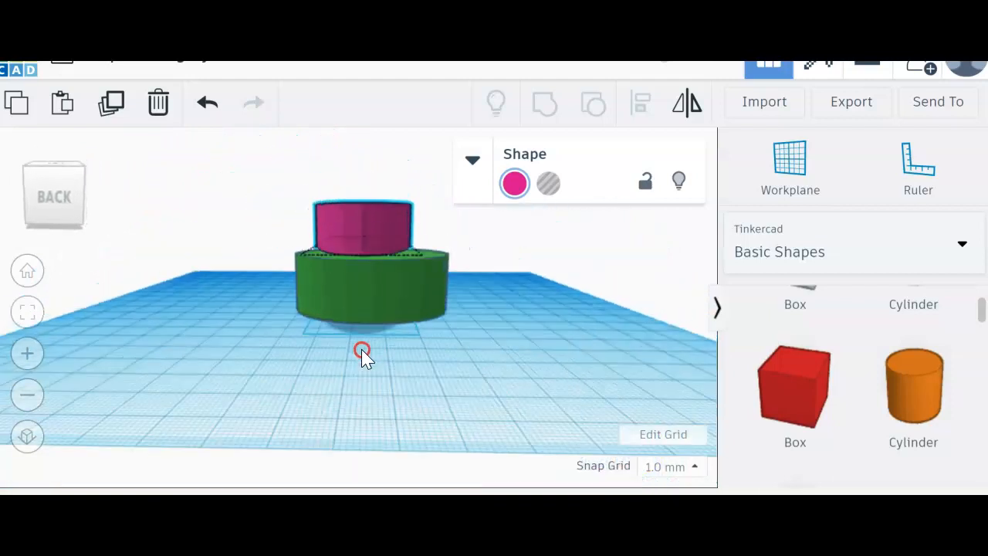
{"action": "left_click", "coordinate": [355, 259]}
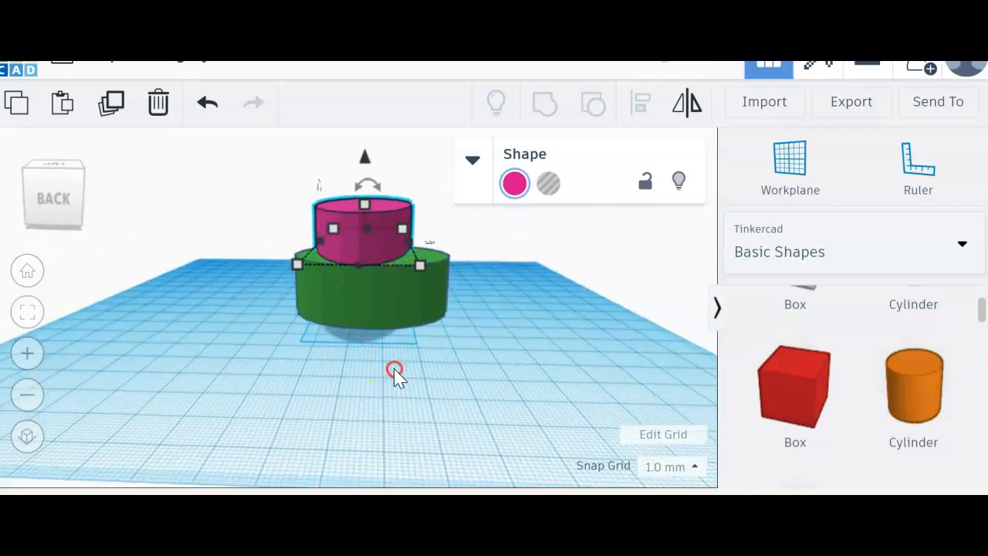
{"action": "left_click_drag", "start_coordinate": [356, 260], "coordinate": [337, 353]}
{"action": "right_click_drag", "start_coordinate": [337, 353], "coordinate": [540, 391]}
{"action": "left_click_drag", "start_coordinate": [159, 280], "coordinate": [335, 293]}
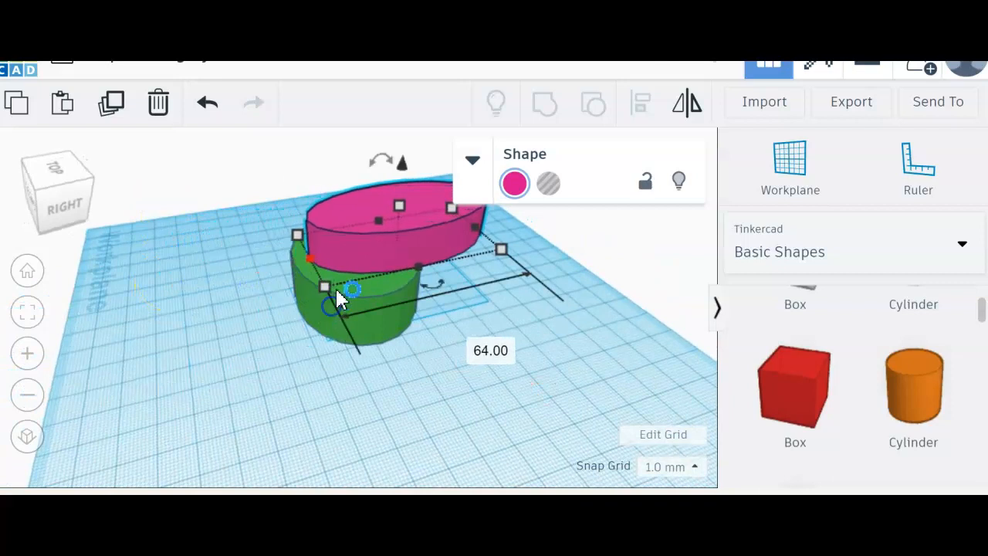
{"action": "left_click_drag", "start_coordinate": [418, 230], "coordinate": [377, 228]}
Add a third cylinder and raise it above the pink one.
{"action": "left_click", "coordinate": [914, 392]}
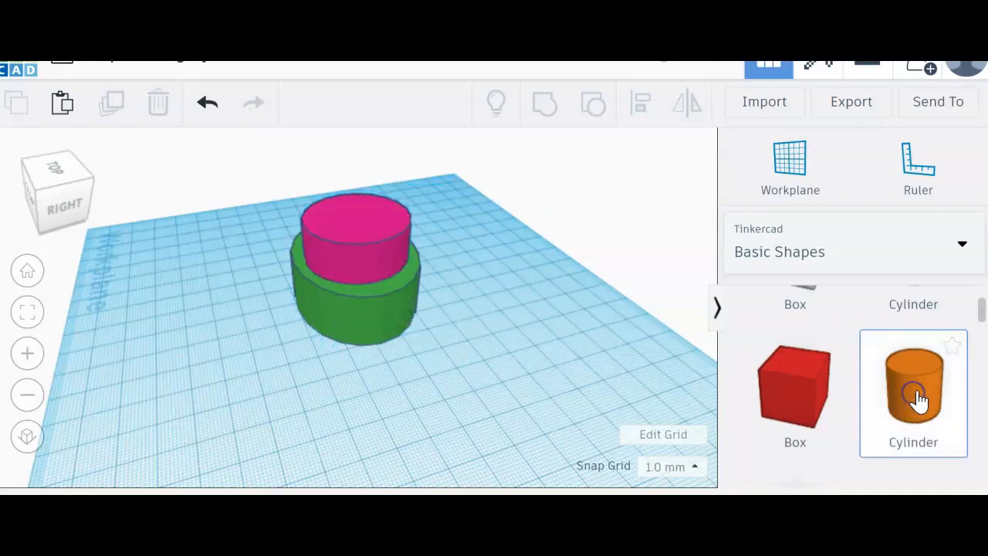
{"action": "left_click_drag", "start_coordinate": [847, 369], "coordinate": [456, 301]}
{"action": "left_click", "coordinate": [352, 308]}
{"action": "right_click_drag", "start_coordinate": [390, 415], "coordinate": [353, 349]}
{"action": "left_click", "coordinate": [349, 307]}
{"action": "mouse_move", "coordinate": [349, 304]}
{"action": "left_mouse_down"}
{"action": "mouse_move", "coordinate": [348, 293]}
{"action": "mouse_move", "coordinate": [350, 301]}
{"action": "left_mouse_up"}
Shift the pink cylinder about 4 mm on the green base and adjust the orange cylinder's size and position above it.
{"action": "right_click_drag", "start_coordinate": [528, 463], "coordinate": [712, 388]}
{"action": "mouse_move", "coordinate": [352, 236]}
{"action": "left_mouse_down"}
{"action": "mouse_move", "coordinate": [342, 233]}
{"action": "mouse_move", "coordinate": [345, 253]}
{"action": "left_mouse_up"}
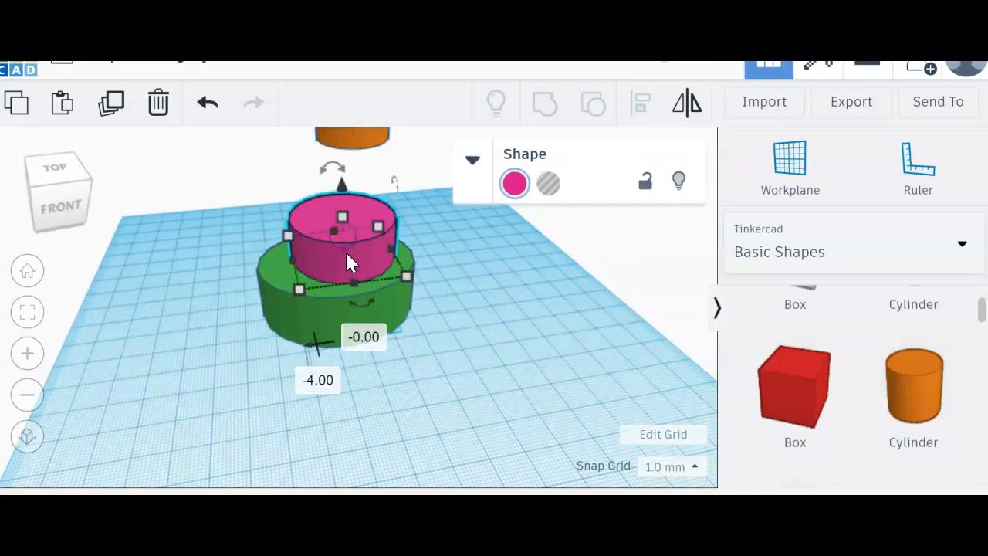
{"action": "left_click", "coordinate": [430, 386]}
{"action": "left_click_drag", "start_coordinate": [356, 151], "coordinate": [353, 220]}
{"action": "scroll", "coordinate": [483, 315], "scroll_direction": "up", "scroll_amount": 3}
{"action": "scroll", "coordinate": [480, 312], "scroll_direction": "down", "scroll_amount": 5}
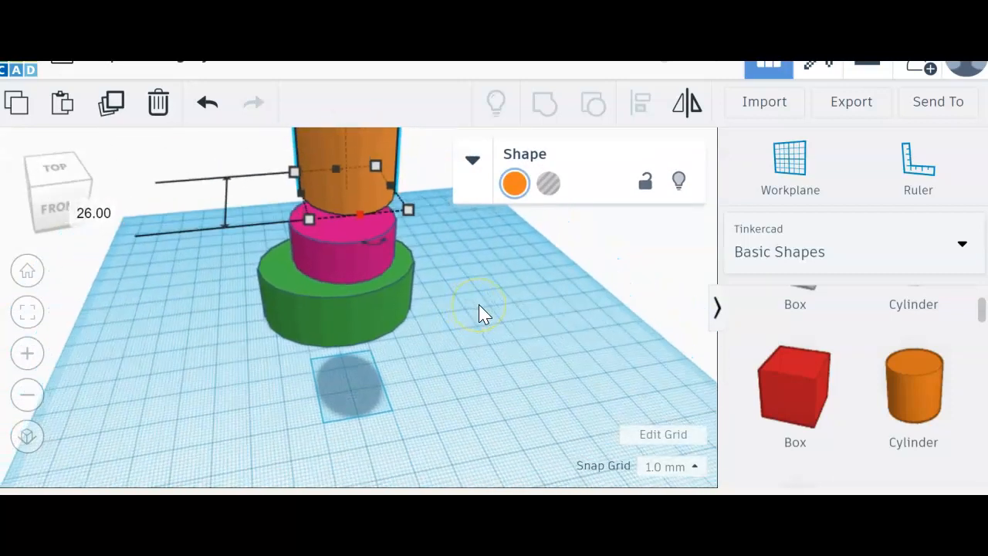
{"action": "left_click_drag", "start_coordinate": [356, 139], "coordinate": [351, 185]}
{"action": "left_click_drag", "start_coordinate": [365, 244], "coordinate": [341, 201]}
Lower the pink cylinder 3 mm so its base is 20 mm above the workplane.
{"action": "right_click_drag", "start_coordinate": [382, 313], "coordinate": [367, 263]}
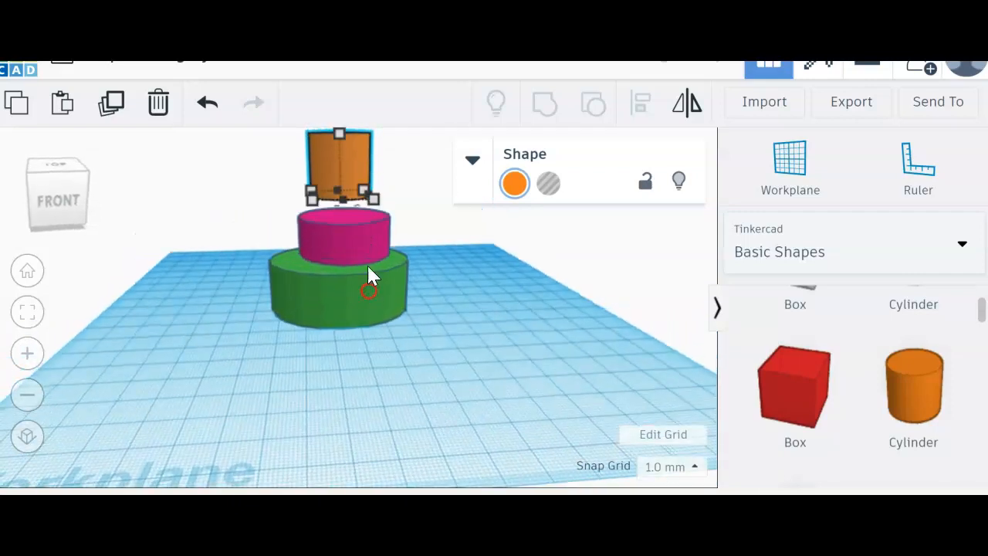
{"action": "left_click", "coordinate": [349, 252]}
{"action": "left_click_drag", "start_coordinate": [346, 260], "coordinate": [347, 257]}
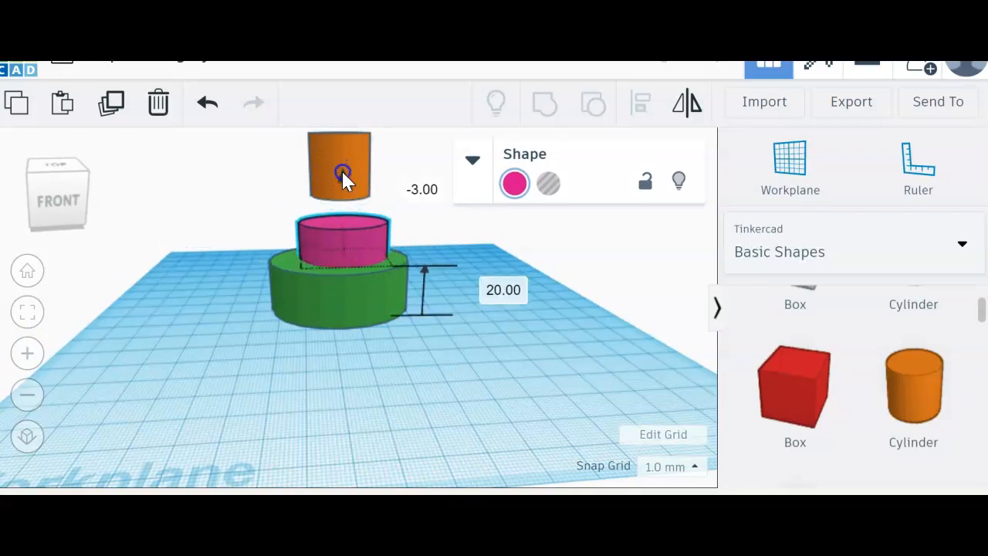
Move the orange cylinder onto the pink tier and resize its depth to about 22 mm.
{"action": "left_click", "coordinate": [343, 193]}
{"action": "left_click_drag", "start_coordinate": [345, 197], "coordinate": [345, 209]}
{"action": "right_click_drag", "start_coordinate": [321, 365], "coordinate": [485, 402]}
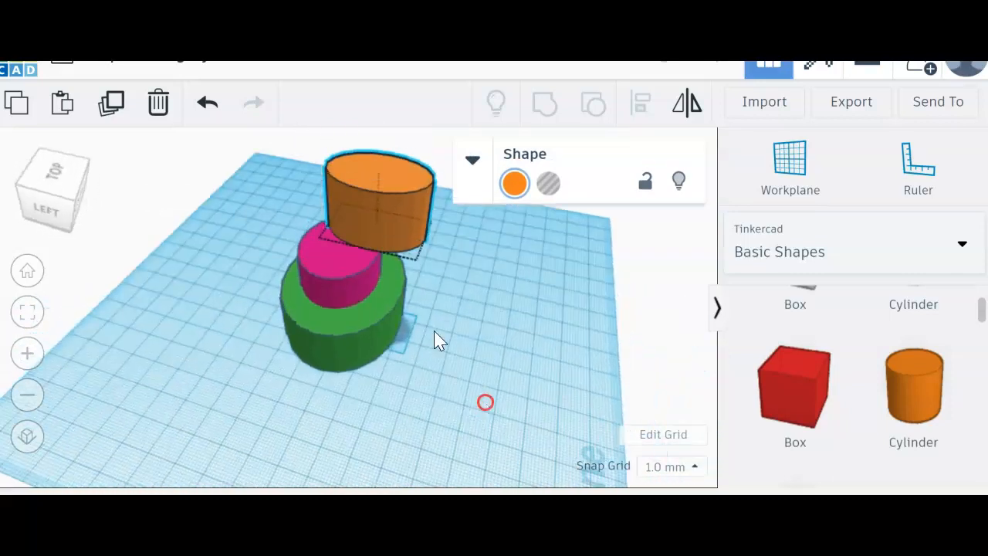
{"action": "left_click", "coordinate": [368, 257]}
{"action": "left_click_drag", "start_coordinate": [378, 145], "coordinate": [326, 232]}
{"action": "right_click_drag", "start_coordinate": [522, 289], "coordinate": [323, 249]}
{"action": "left_click_drag", "start_coordinate": [328, 235], "coordinate": [335, 229]}
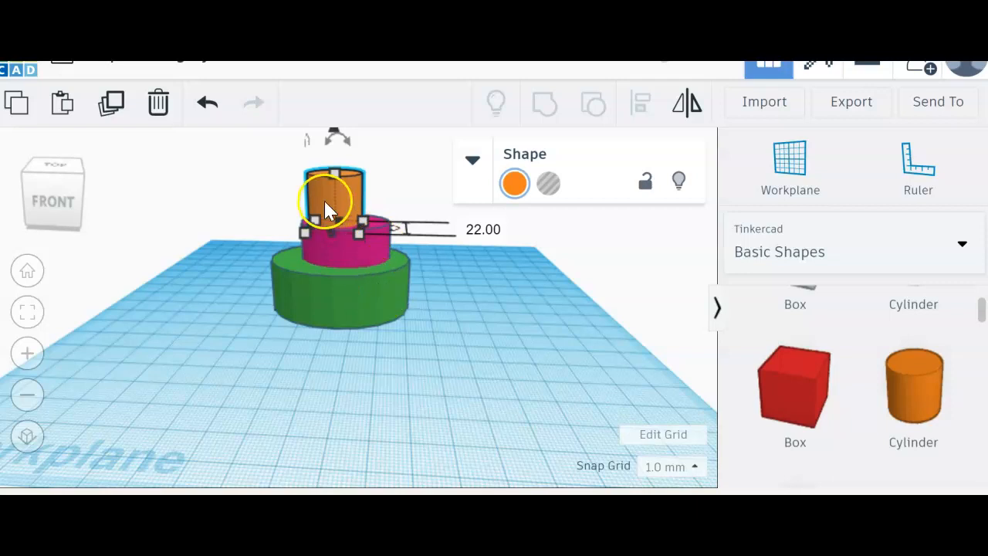
Stretch the pink middle tier to about 41 mm wide.
{"action": "left_click", "coordinate": [315, 248]}
{"action": "left_click_drag", "start_coordinate": [307, 248], "coordinate": [292, 247]}
{"action": "left_click", "coordinate": [349, 210]}
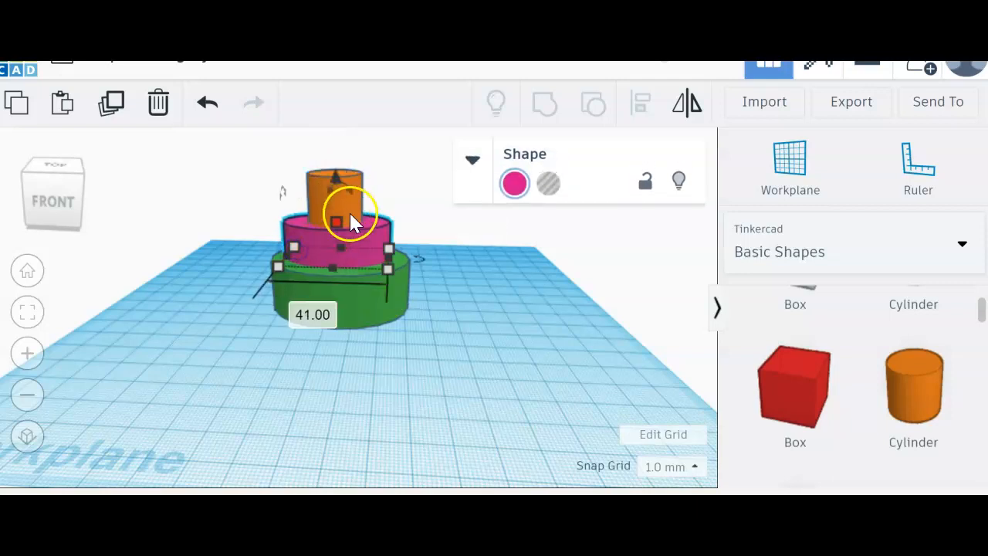
Stretch the orange top cylinder to about 29 mm wide.
{"action": "left_click_drag", "start_coordinate": [371, 221], "coordinate": [310, 217]}
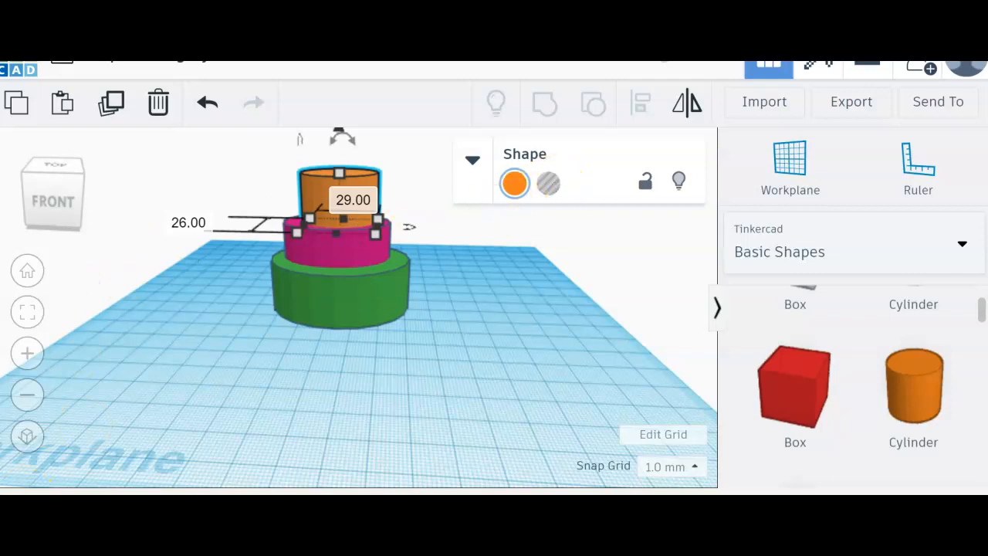
{"action": "left_click", "coordinate": [467, 344]}
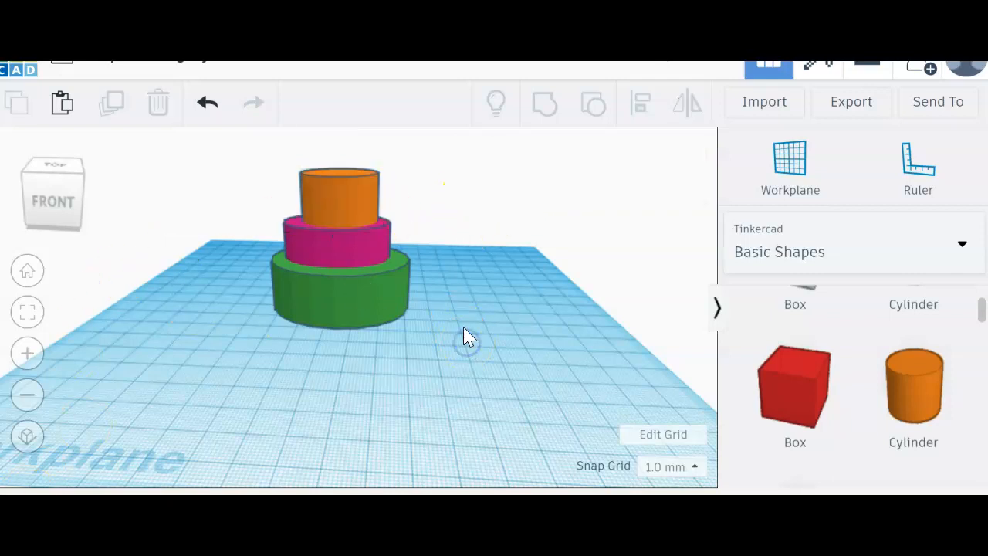
Stretch the pink middle tier outward on both sides to a depth of about 31 mm.
{"action": "scroll", "coordinate": [464, 325], "scroll_direction": "down", "scroll_amount": 3}
{"action": "right_click_drag", "start_coordinate": [550, 332], "coordinate": [690, 352]}
{"action": "left_click", "coordinate": [356, 284]}
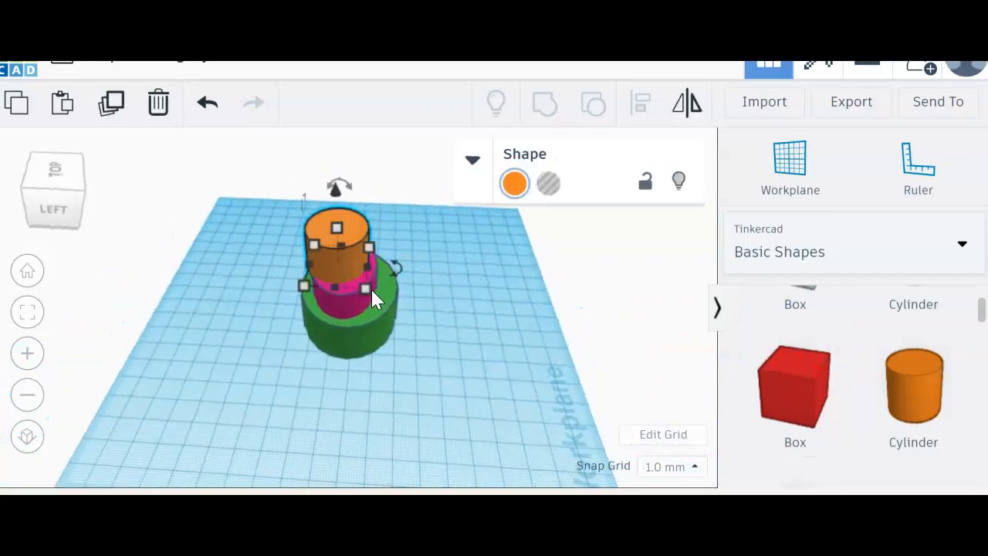
{"action": "left_click", "coordinate": [359, 302]}
{"action": "left_click_drag", "start_coordinate": [379, 292], "coordinate": [386, 292]}
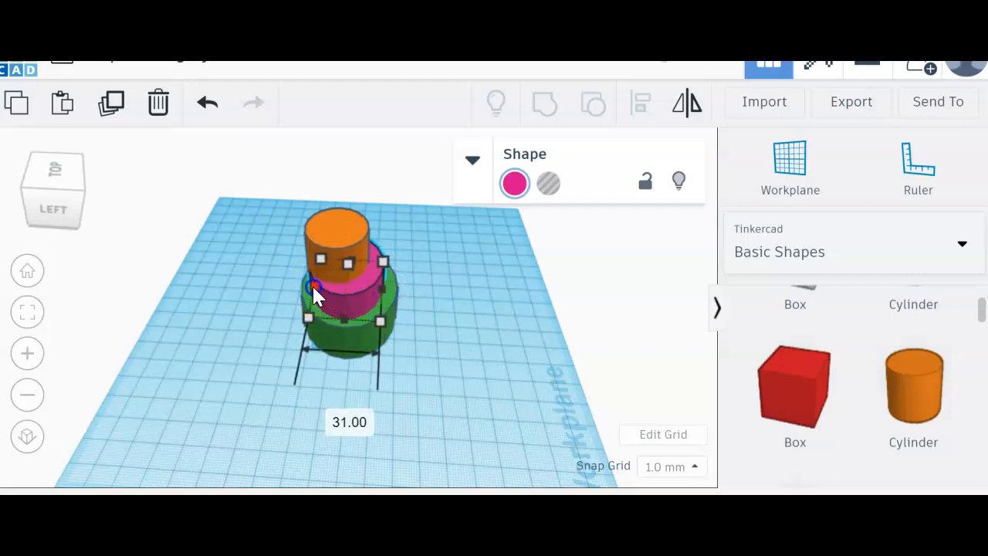
{"action": "left_click_drag", "start_coordinate": [314, 290], "coordinate": [311, 290]}
Nudge the orange and pink tiers so they sit centred above the green base.
{"action": "left_click_drag", "start_coordinate": [338, 255], "coordinate": [341, 261]}
{"action": "right_click_drag", "start_coordinate": [436, 359], "coordinate": [555, 318]}
{"action": "left_click_drag", "start_coordinate": [346, 272], "coordinate": [342, 284]}
{"action": "left_click_drag", "start_coordinate": [356, 247], "coordinate": [359, 231]}
{"action": "left_click", "coordinate": [361, 230]}
{"action": "left_click", "coordinate": [514, 315]}
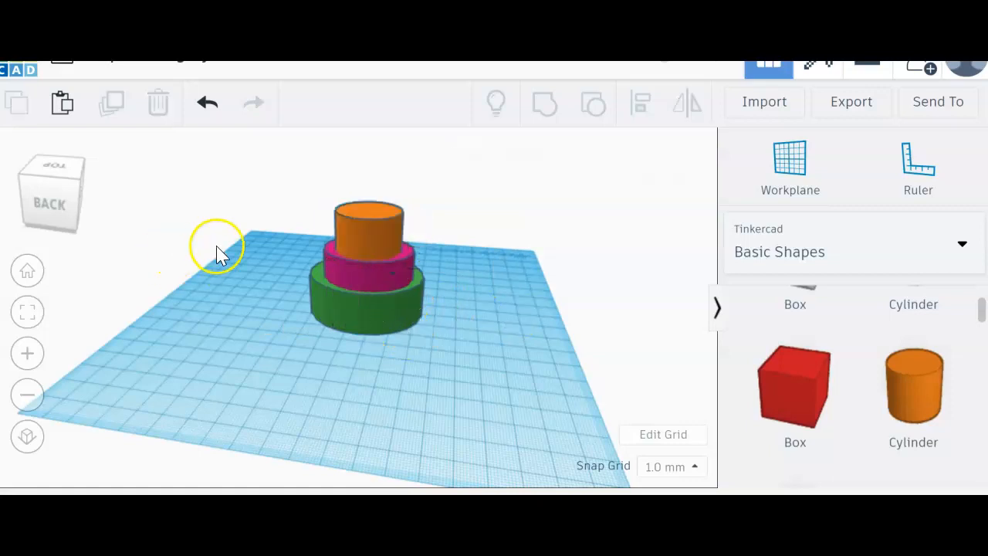
Group the green, pink and orange cylinders into one shape.
{"action": "left_click", "coordinate": [407, 311]}
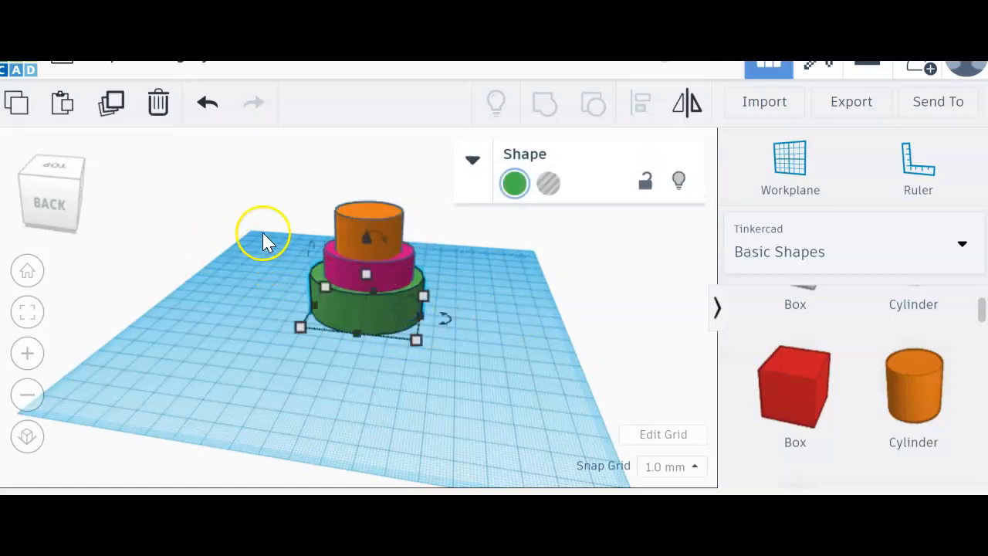
{"action": "left_click", "coordinate": [271, 231]}
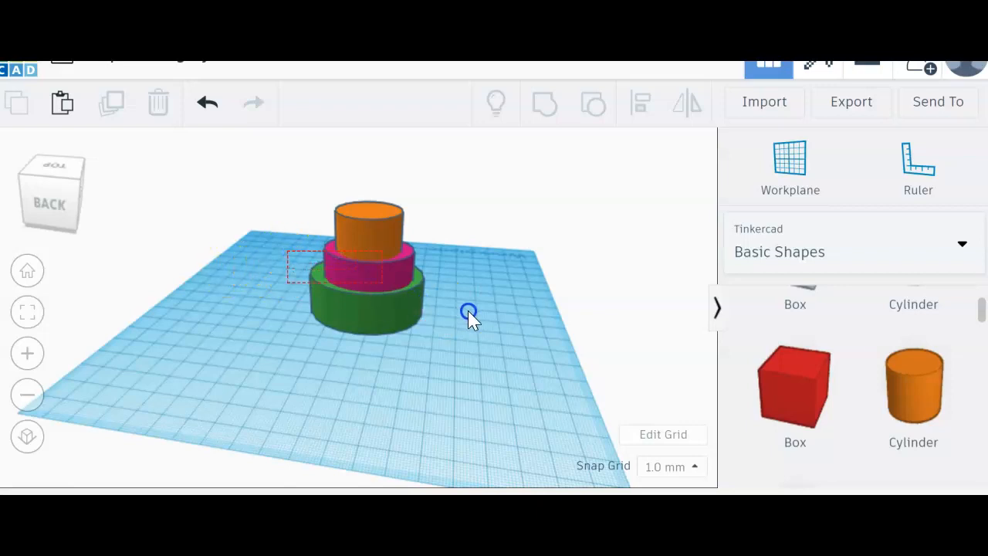
{"action": "left_click_drag", "start_coordinate": [518, 363], "coordinate": [517, 365]}
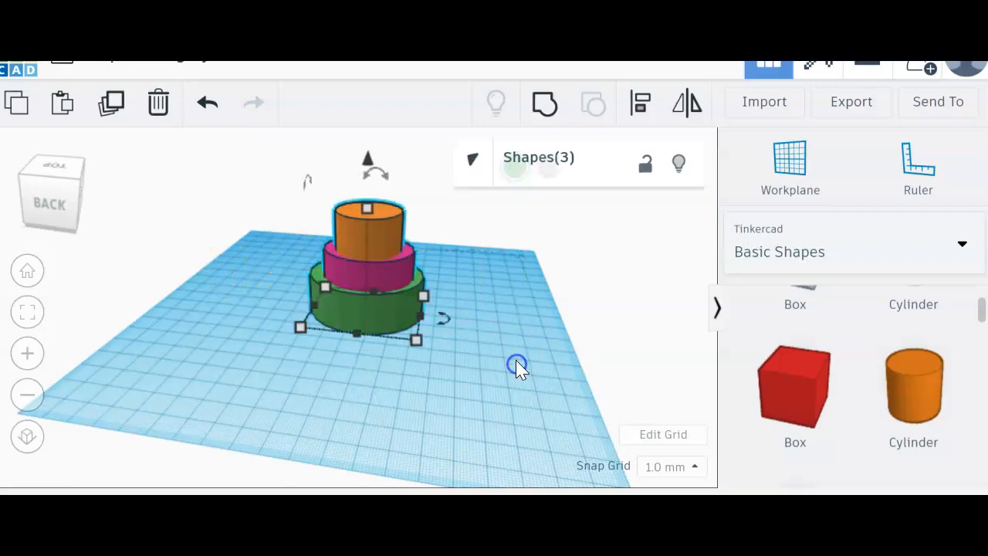
{"action": "left_click", "coordinate": [545, 109]}
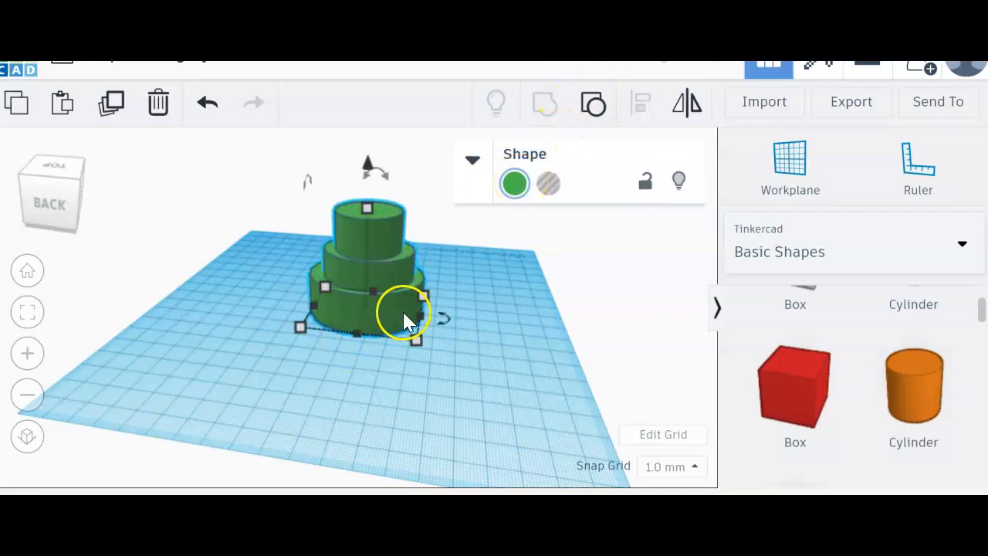
{"action": "scroll", "coordinate": [816, 397], "scroll_direction": "down", "scroll_amount": 1}
{"action": "scroll", "coordinate": [816, 397], "scroll_direction": "up", "scroll_amount": 3}
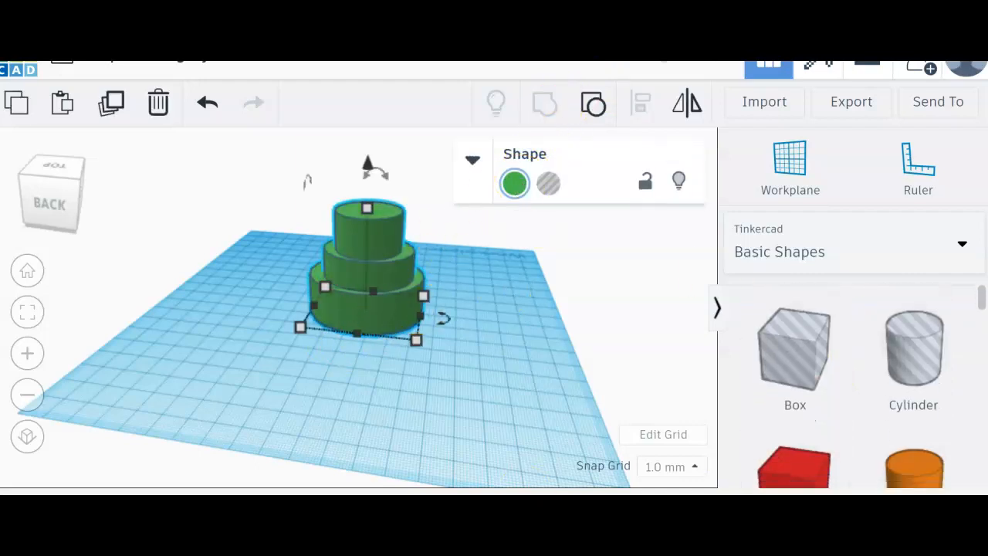
{"action": "left_click", "coordinate": [468, 392]}
Look through the Basic Shapes collection for shapes that could decorate the tiered model.
{"action": "scroll", "coordinate": [829, 353], "scroll_direction": "down", "scroll_amount": 8}
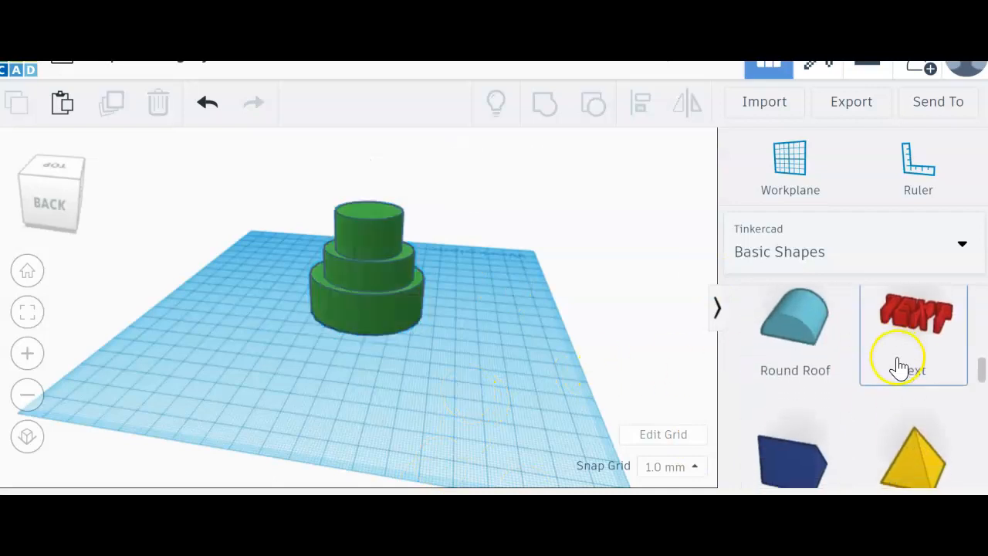
{"action": "scroll", "coordinate": [882, 379], "scroll_direction": "down", "scroll_amount": 4}
{"action": "scroll", "coordinate": [871, 402], "scroll_direction": "up", "scroll_amount": 1}
{"action": "scroll", "coordinate": [876, 395], "scroll_direction": "down", "scroll_amount": 1}
{"action": "scroll", "coordinate": [876, 395], "scroll_direction": "down", "scroll_amount": 2}
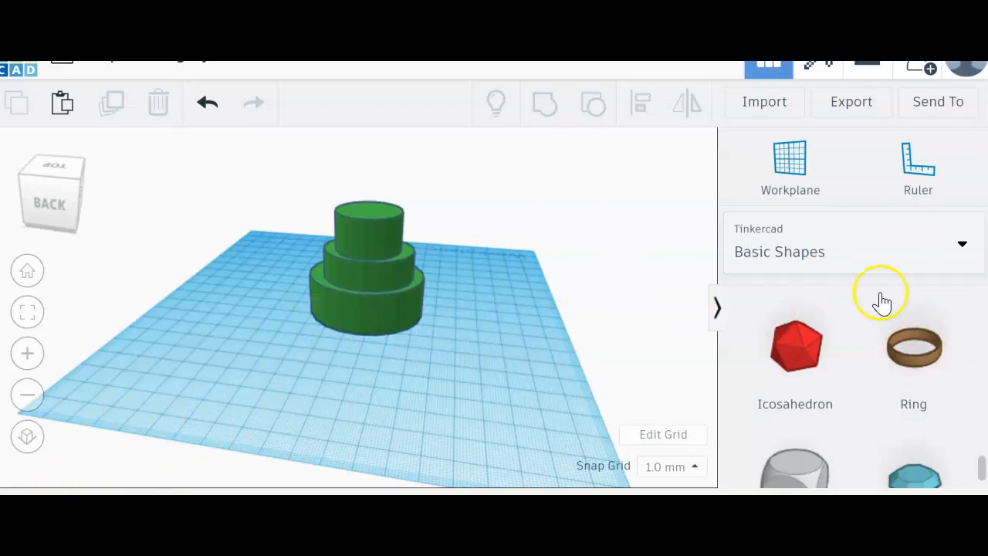
{"action": "scroll", "coordinate": [887, 401], "scroll_direction": "down", "scroll_amount": 1}
{"action": "scroll", "coordinate": [784, 414], "scroll_direction": "up", "scroll_amount": 1}
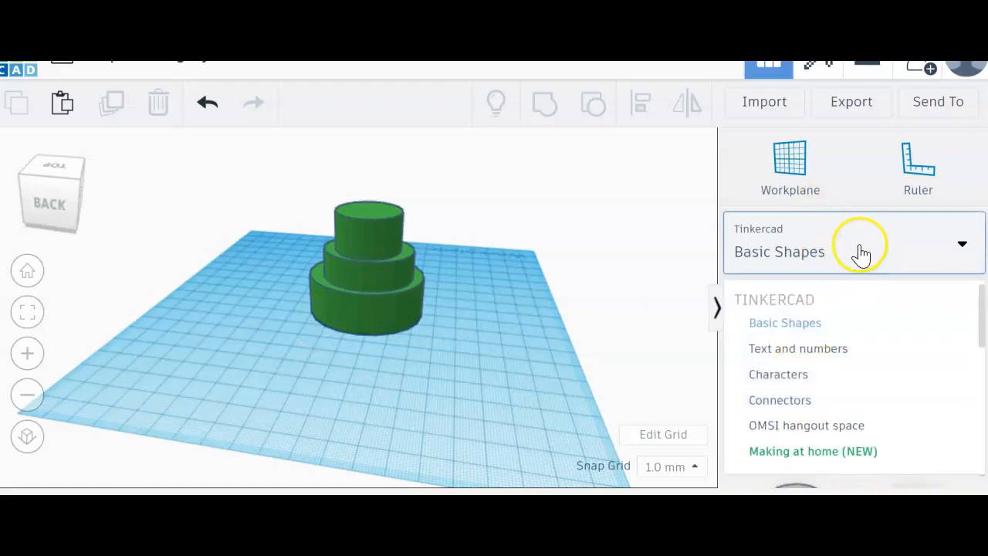
Browse the Characters shape collection for a possible decoration.
{"action": "left_click", "coordinate": [807, 393]}
{"action": "scroll", "coordinate": [816, 392], "scroll_direction": "down", "scroll_amount": 10}
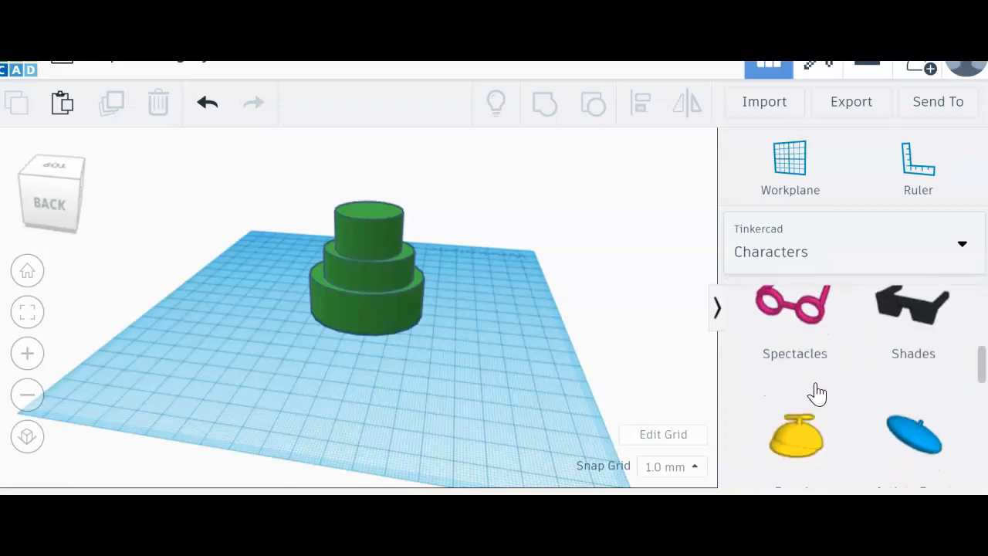
{"action": "scroll", "coordinate": [854, 363], "scroll_direction": "up", "scroll_amount": 3}
{"action": "scroll", "coordinate": [857, 363], "scroll_direction": "down", "scroll_amount": 3}
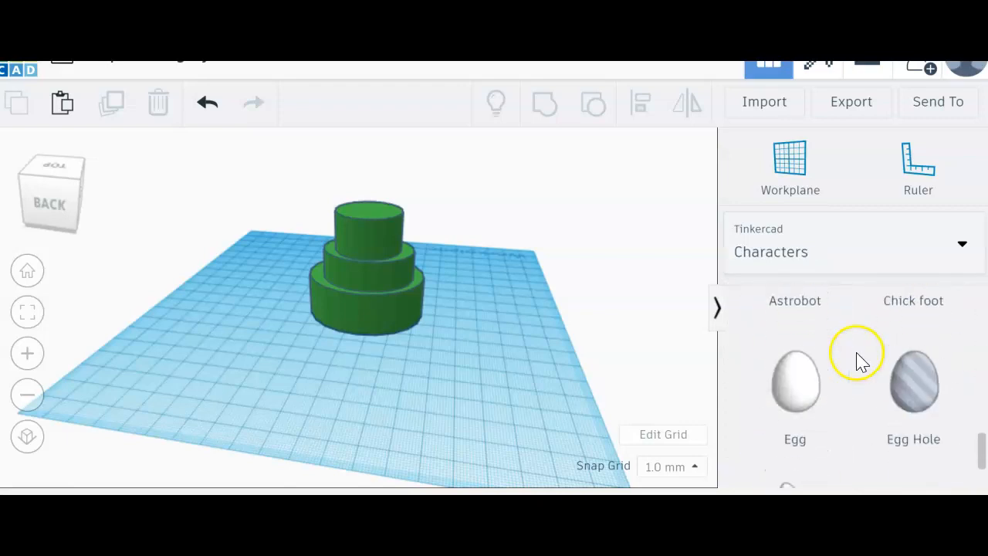
{"action": "scroll", "coordinate": [863, 364], "scroll_direction": "up", "scroll_amount": 3}
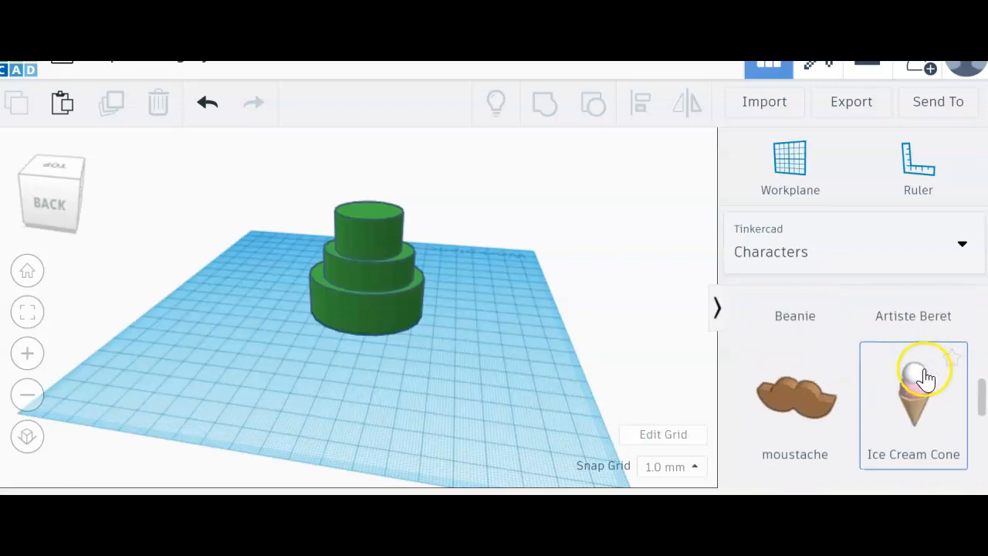
Return to the Basic Shapes collection and check the grouped tiers from the back.
{"action": "left_click", "coordinate": [920, 244]}
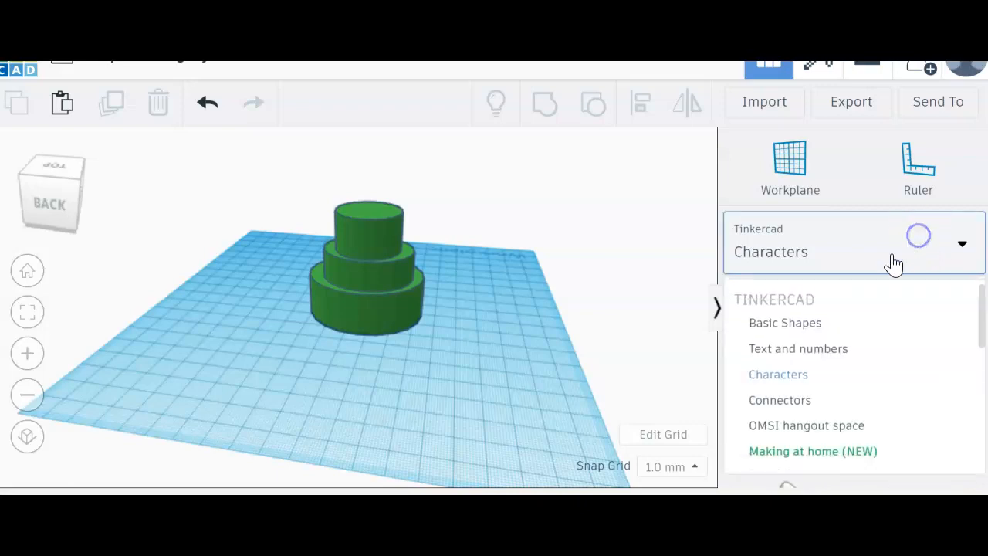
{"action": "left_click", "coordinate": [842, 322]}
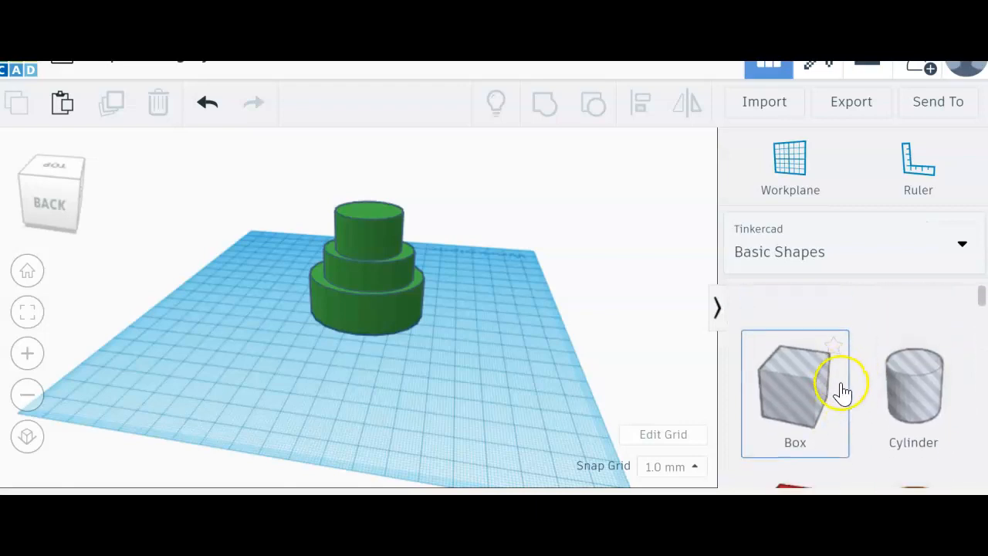
{"action": "scroll", "coordinate": [576, 352], "scroll_direction": "down", "scroll_amount": 3}
{"action": "scroll", "coordinate": [962, 478], "scroll_direction": "down", "scroll_amount": 2}
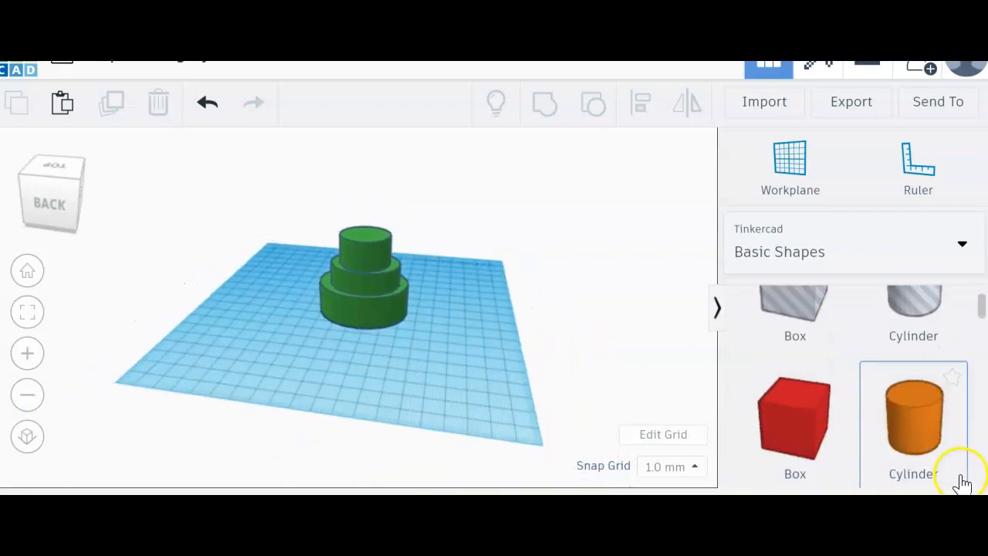
{"action": "scroll", "coordinate": [801, 394], "scroll_direction": "up", "scroll_amount": 2}
{"action": "scroll", "coordinate": [327, 410], "scroll_direction": "up", "scroll_amount": 5}
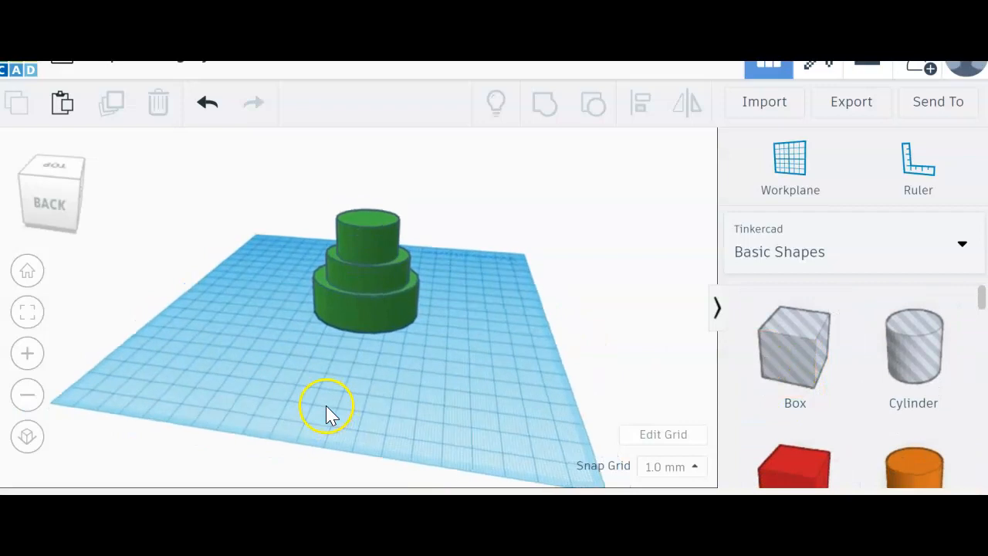
{"action": "left_click", "coordinate": [477, 374]}
{"action": "mouse_move", "coordinate": [476, 373]}
{"action": "right_mouse_down"}
{"action": "mouse_move", "coordinate": [523, 368]}
{"action": "mouse_move", "coordinate": [540, 378]}
{"action": "right_mouse_up"}
Examine the Basic Shapes down to the star shapes and view the grouped tiers from the front.
{"action": "scroll", "coordinate": [890, 409], "scroll_direction": "down", "scroll_amount": 4}
{"action": "scroll", "coordinate": [890, 410], "scroll_direction": "down", "scroll_amount": 4}
{"action": "scroll", "coordinate": [890, 409], "scroll_direction": "up", "scroll_amount": 3}
{"action": "scroll", "coordinate": [890, 409], "scroll_direction": "down", "scroll_amount": 6}
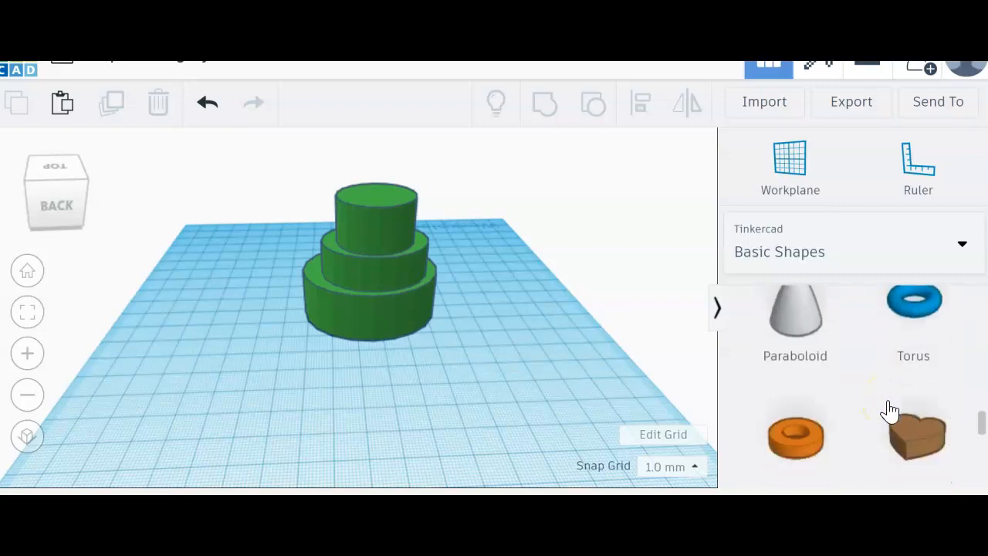
{"action": "scroll", "coordinate": [810, 439], "scroll_direction": "up", "scroll_amount": 1}
{"action": "scroll", "coordinate": [810, 448], "scroll_direction": "down", "scroll_amount": 5}
{"action": "scroll", "coordinate": [795, 444], "scroll_direction": "up", "scroll_amount": 3}
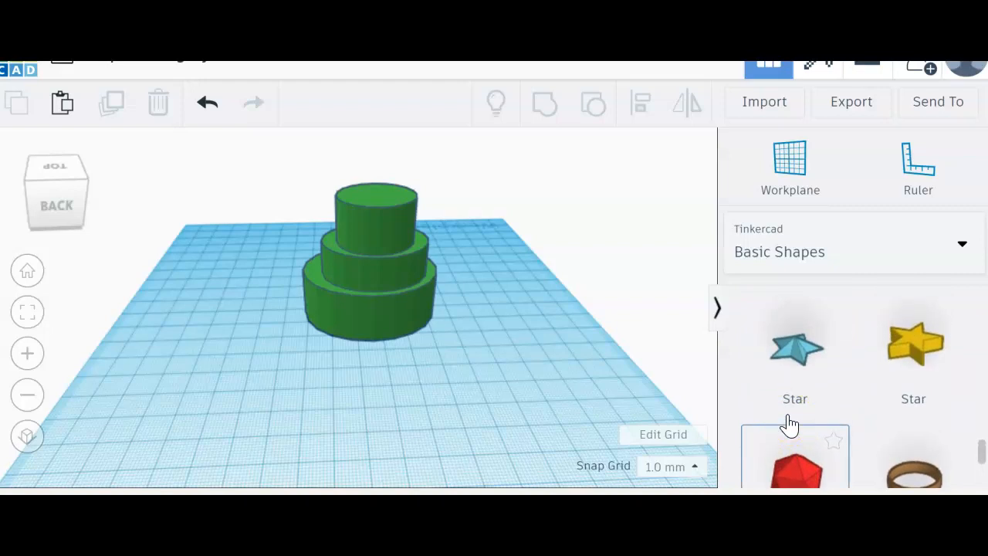
{"action": "right_click_drag", "start_coordinate": [375, 371], "coordinate": [808, 404]}
{"action": "right_click_drag", "start_coordinate": [807, 404], "coordinate": [806, 396]}
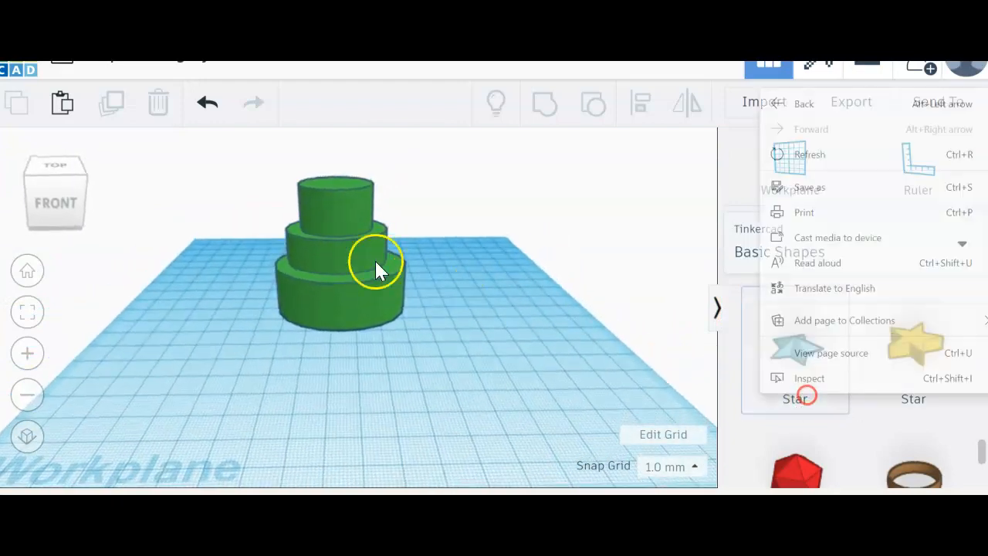
{"action": "left_click", "coordinate": [474, 345]}
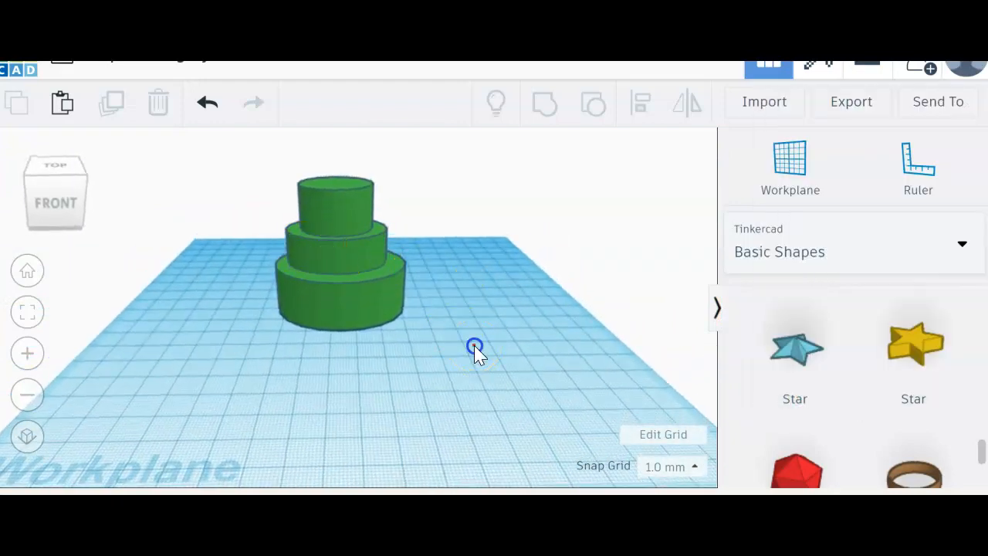